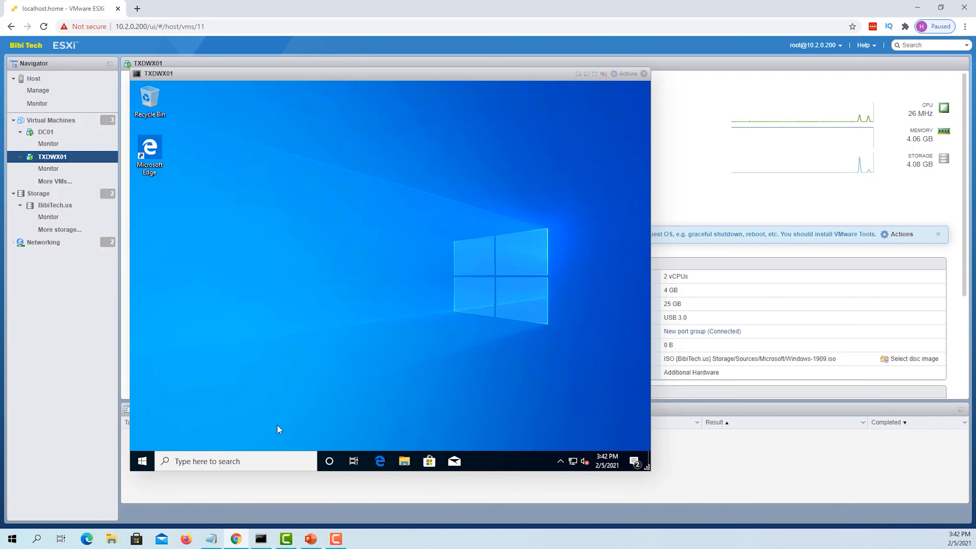
Open File Explorer in the VM and view This PC's system properties
double_click(400, 463)
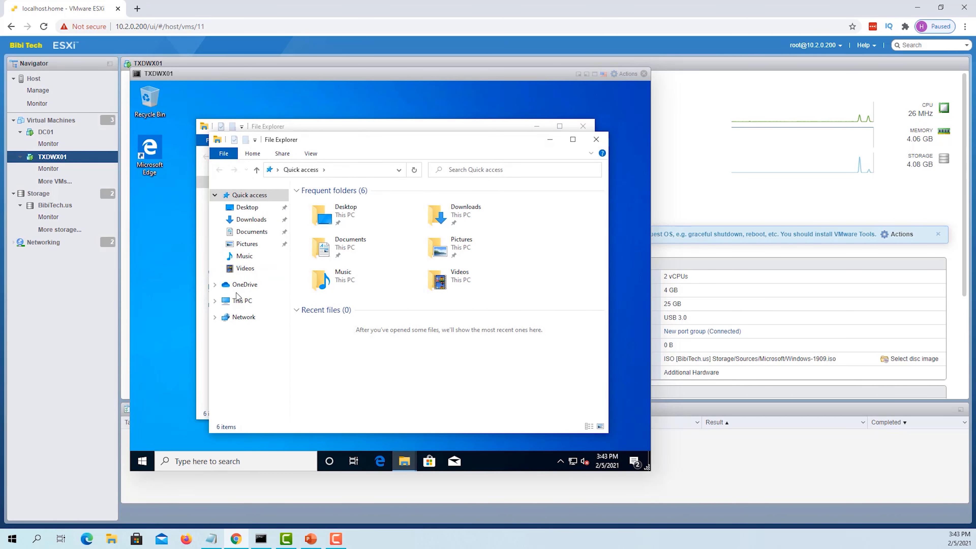
right_click(245, 303)
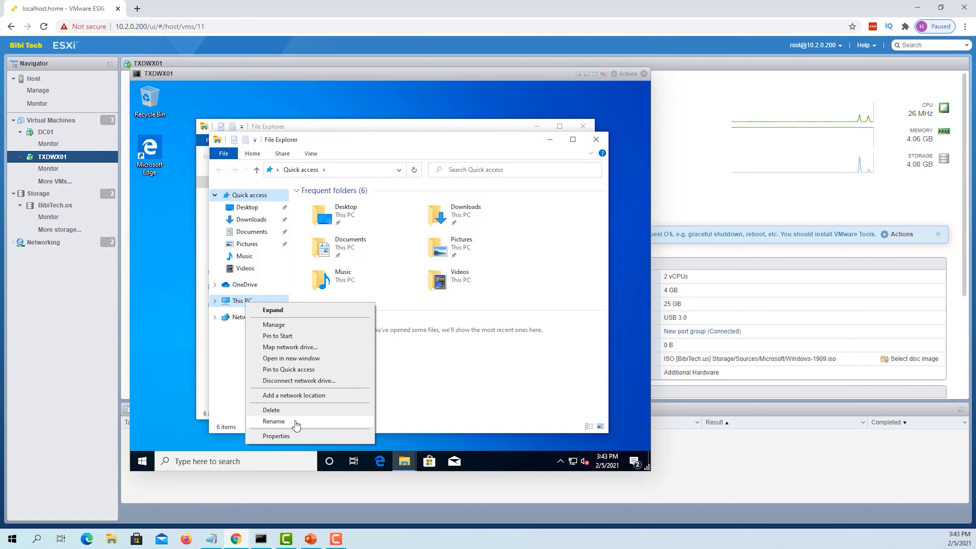
click(297, 435)
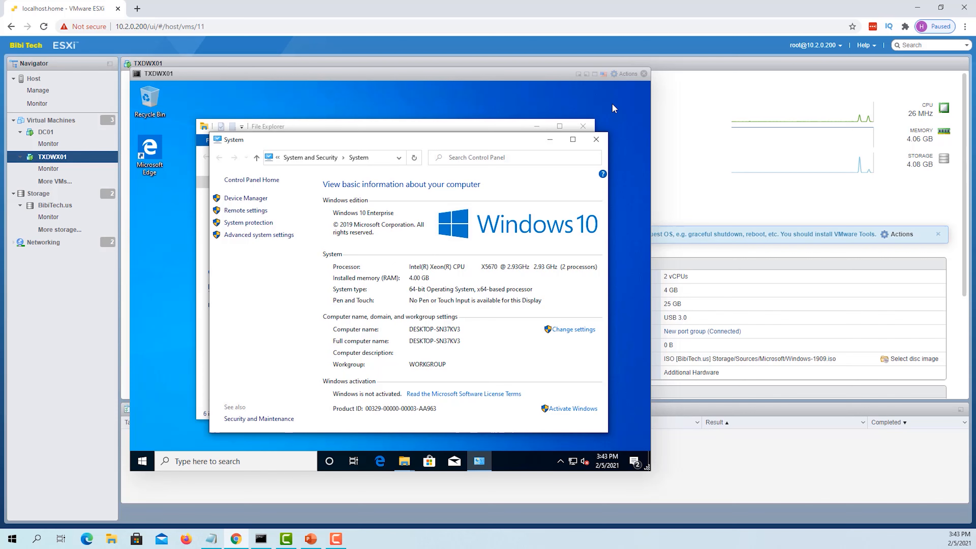
Close the System window and both File Explorer windows
click(594, 140)
click(595, 140)
click(583, 126)
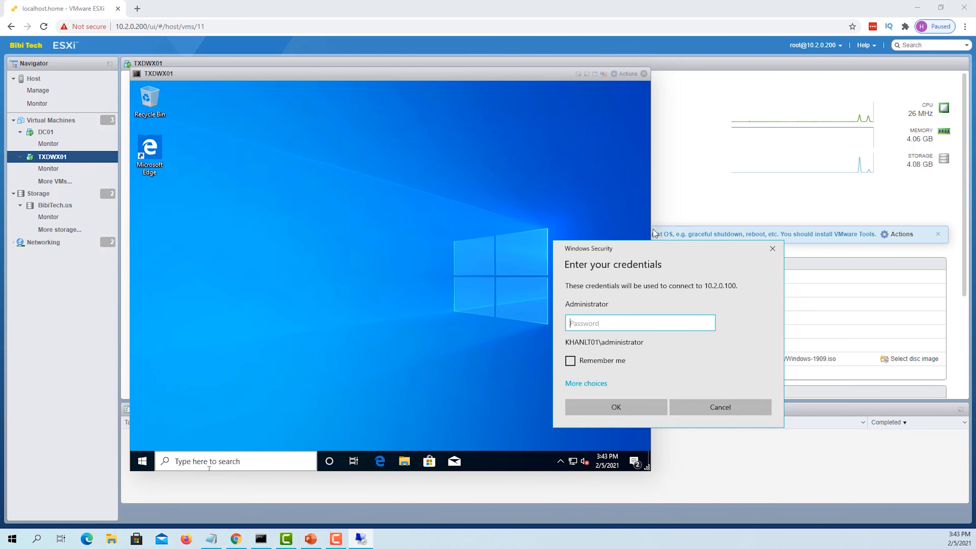
Sign in to 10.2.0.100 with the Administrator password and launch Server Manager from Start
text(*********)
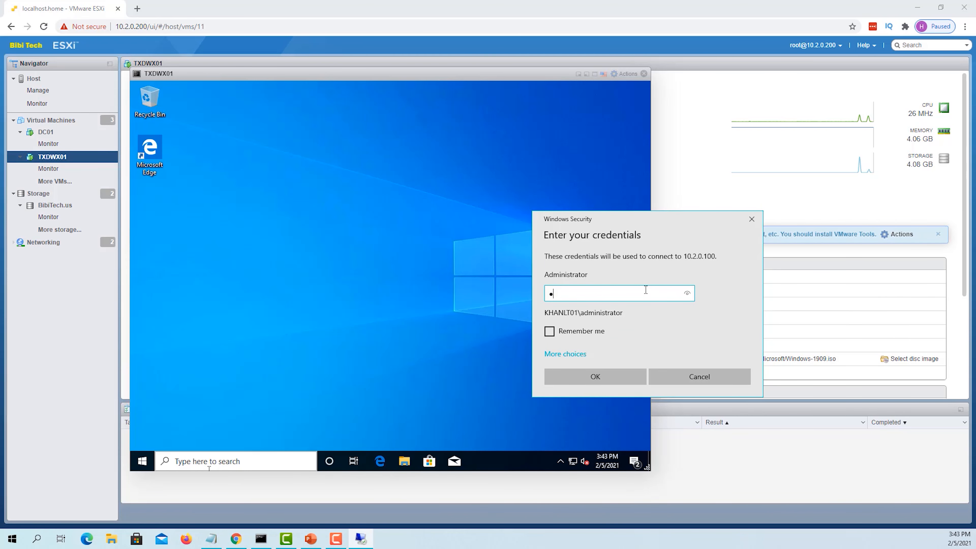
key(Return)
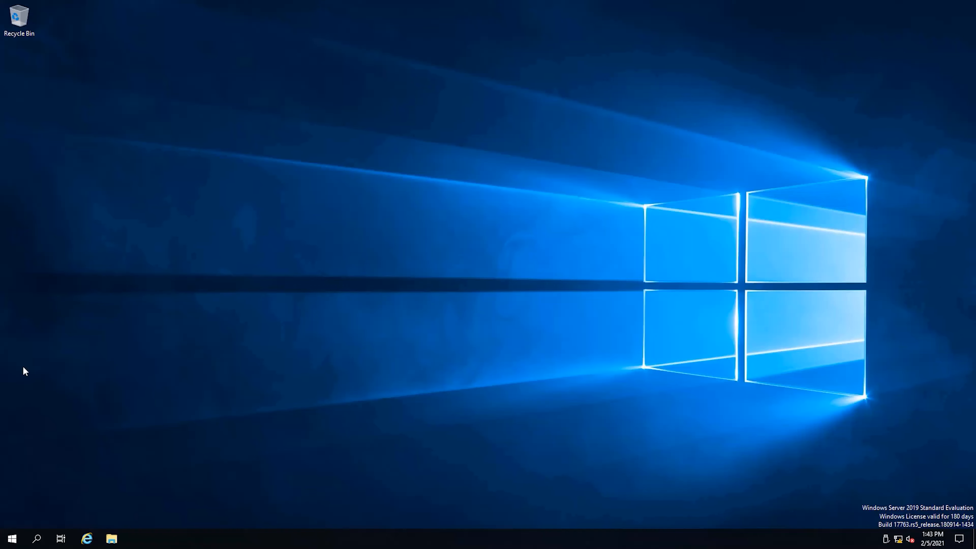
click(9, 541)
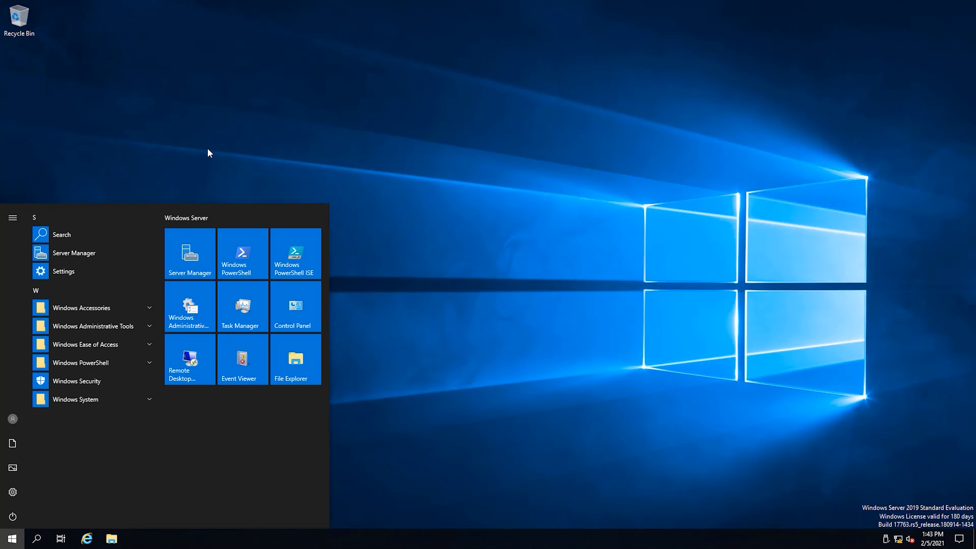
click(191, 249)
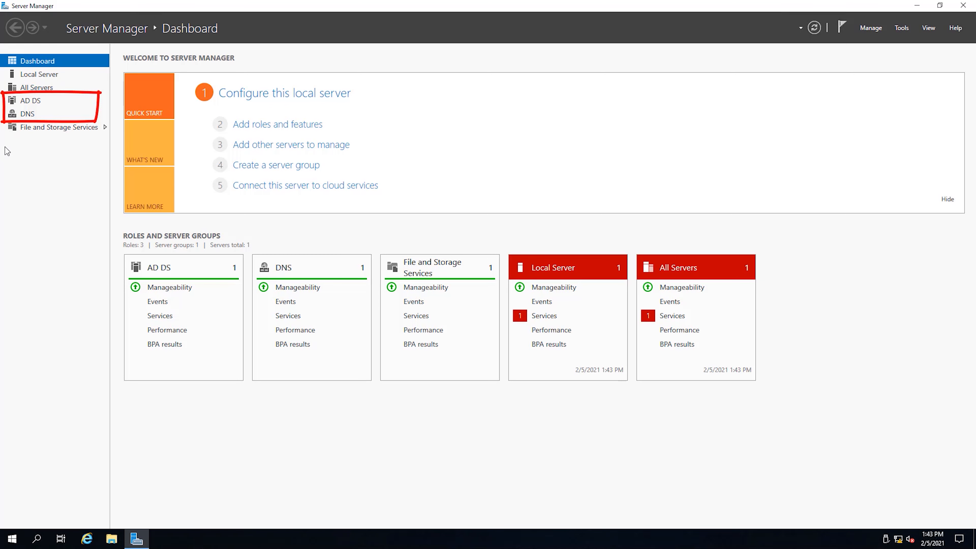
Launch Active Directory Users and Computers from Server Manager's Tools menu and show bibitech.us
click(903, 30)
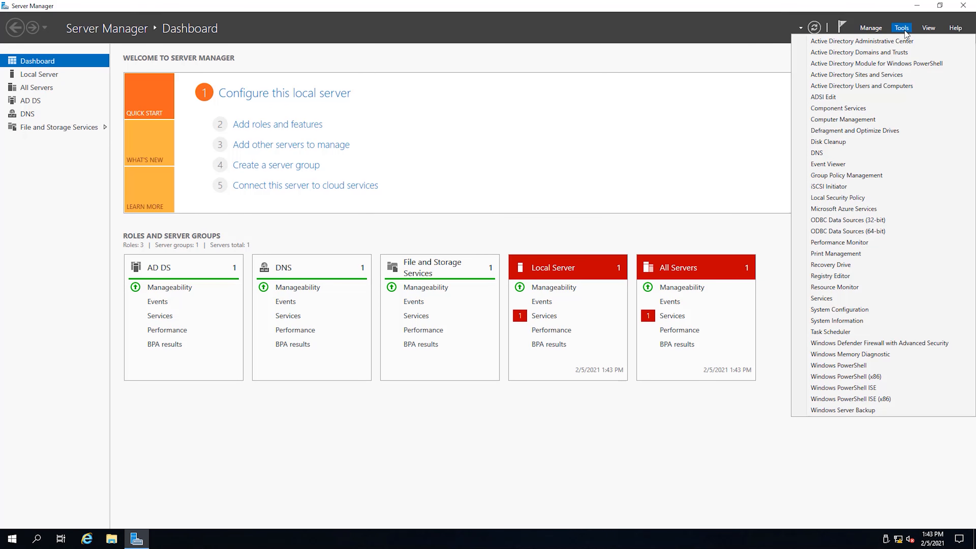
click(884, 89)
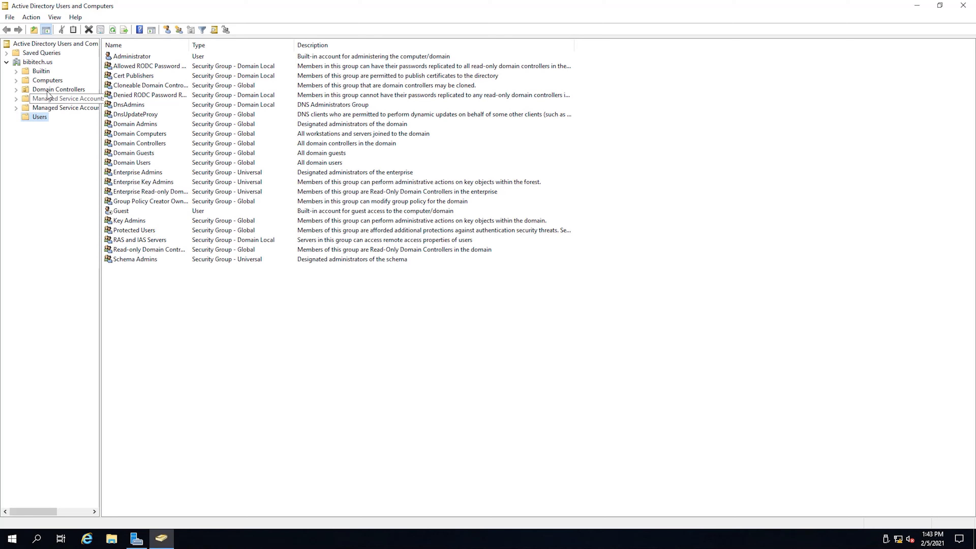
click(38, 62)
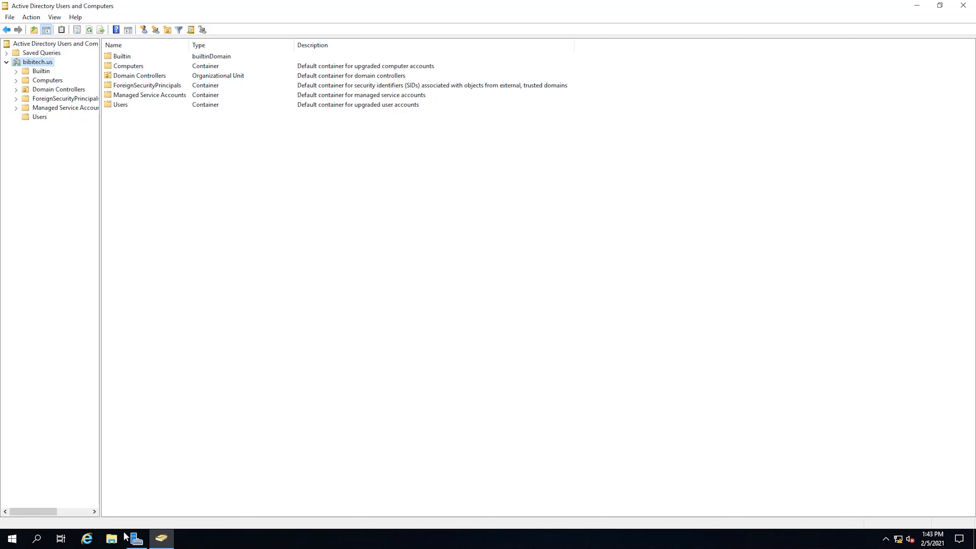
click(112, 538)
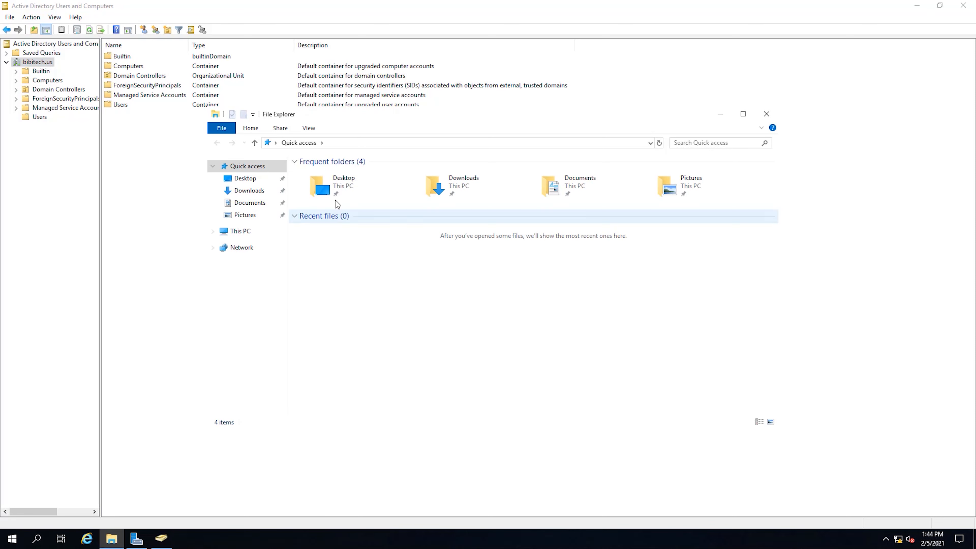
click(254, 231)
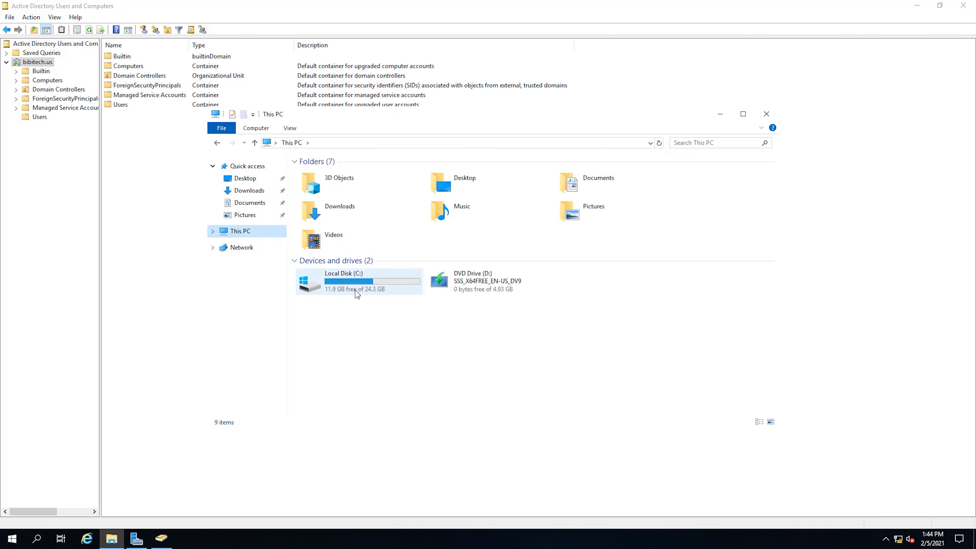
double_click(363, 288)
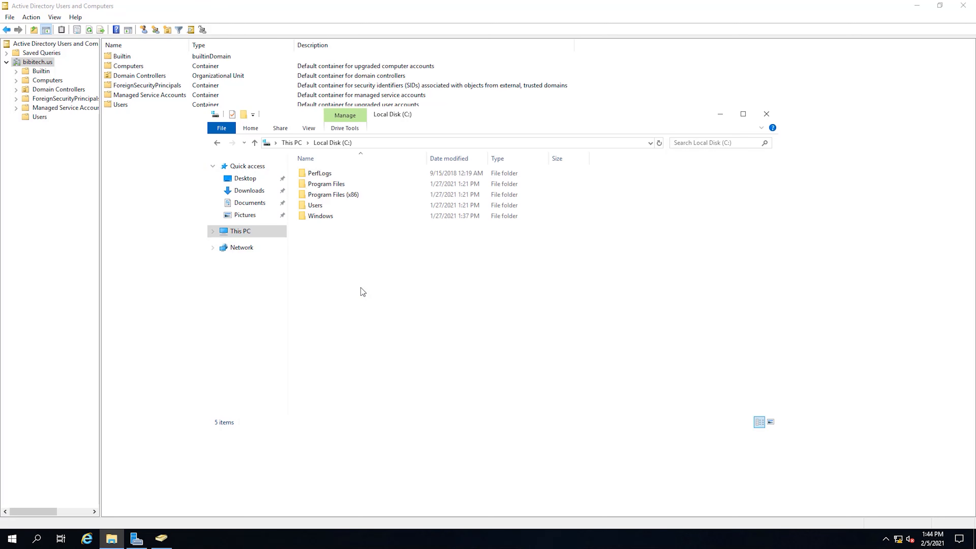
click(769, 114)
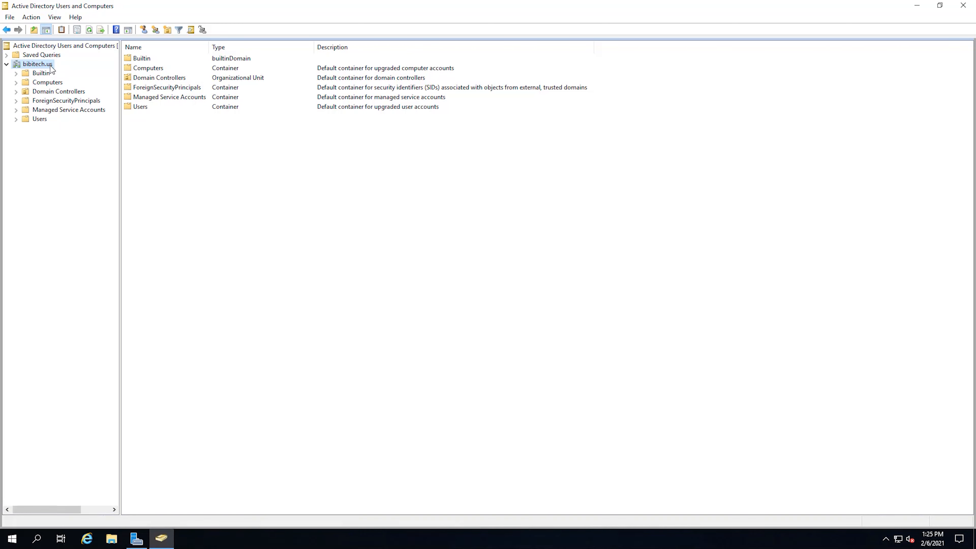
Create an OU named 'BibiTech Computers' under bibitech.us, fixing a typo in the name
right_click(51, 67)
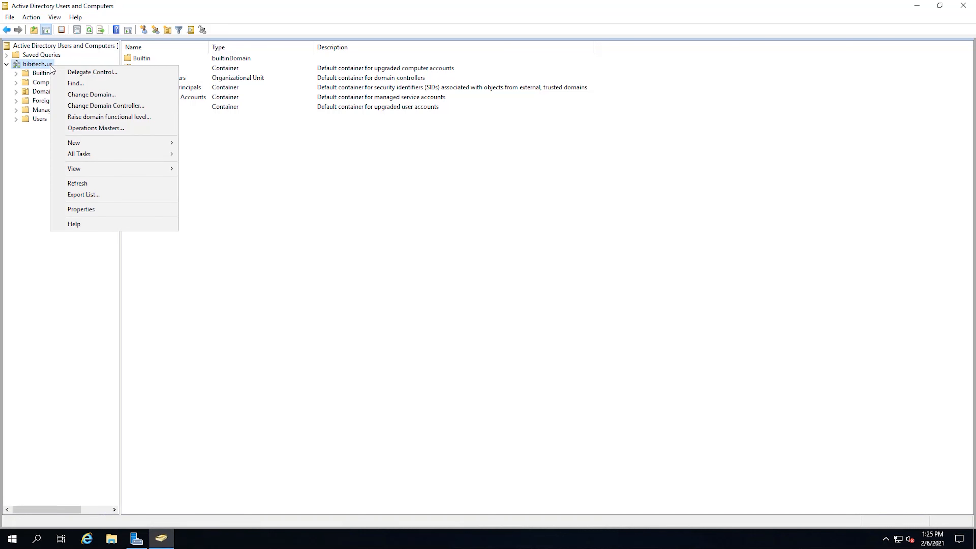
mouse_move(122, 141)
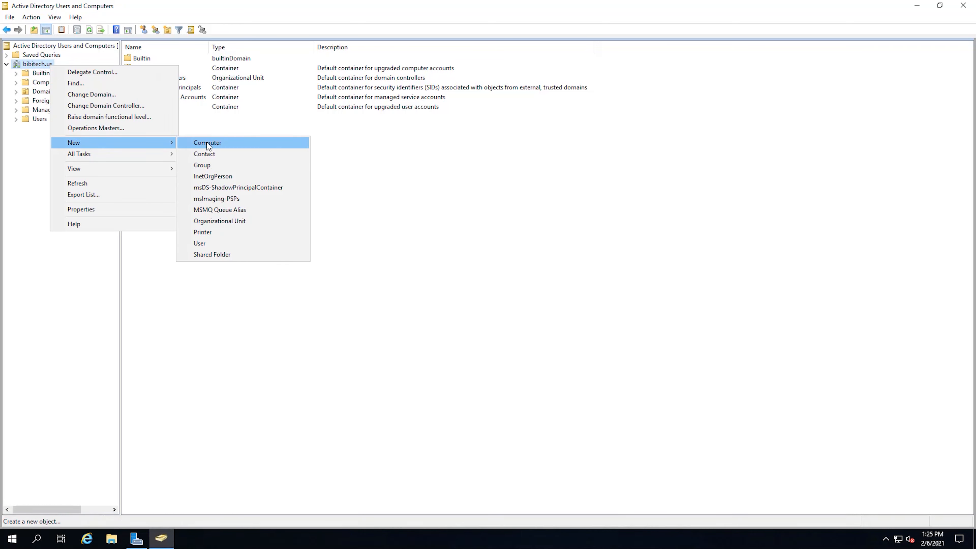
click(236, 224)
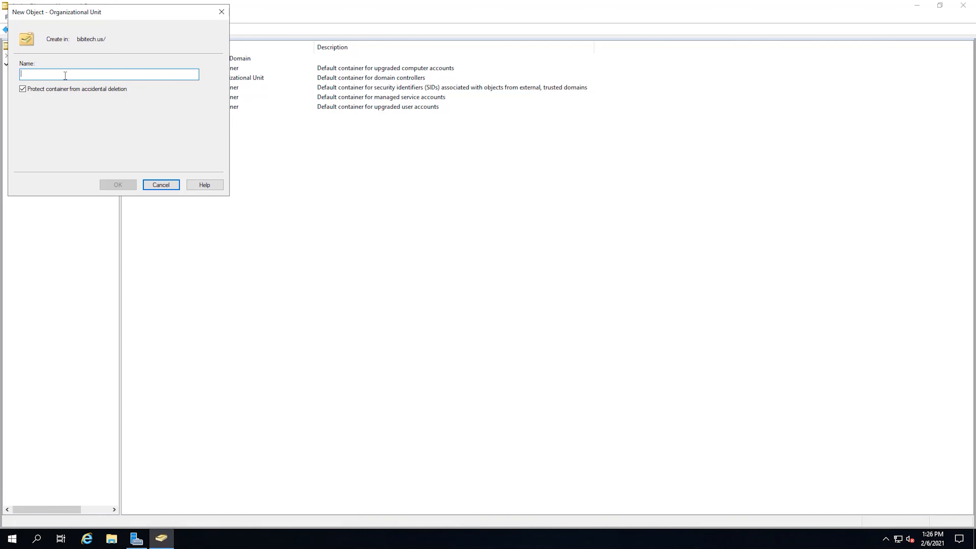
text(BibiTech )
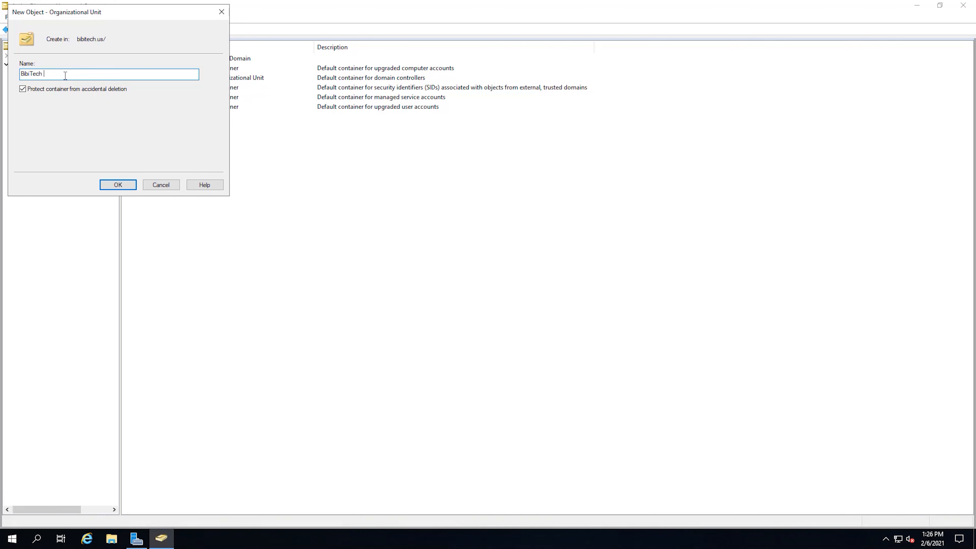
text(COmputer)
key(BackSpace)
key(BackSpace)
key(BackSpace)
key(BackSpace)
key(BackSpace)
key(BackSpace)
key(BackSpace)
text(omputers)
click(123, 185)
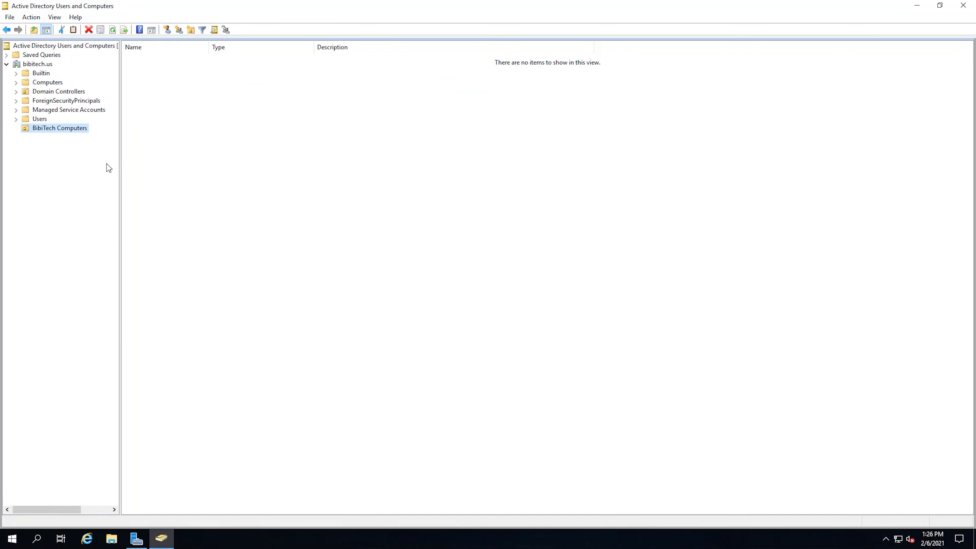
Create a 'BibiTech Users' organizational unit under bibitech.us
click(42, 65)
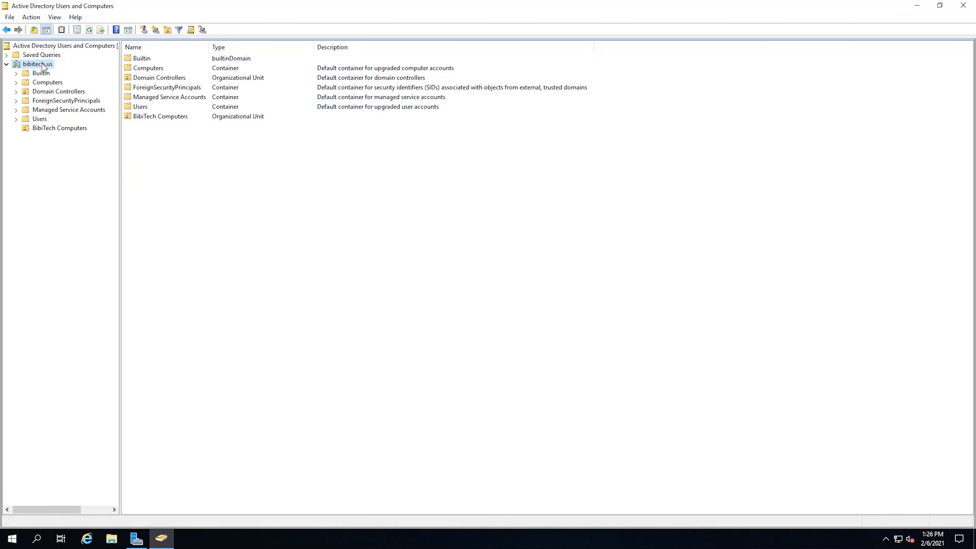
right_click(42, 64)
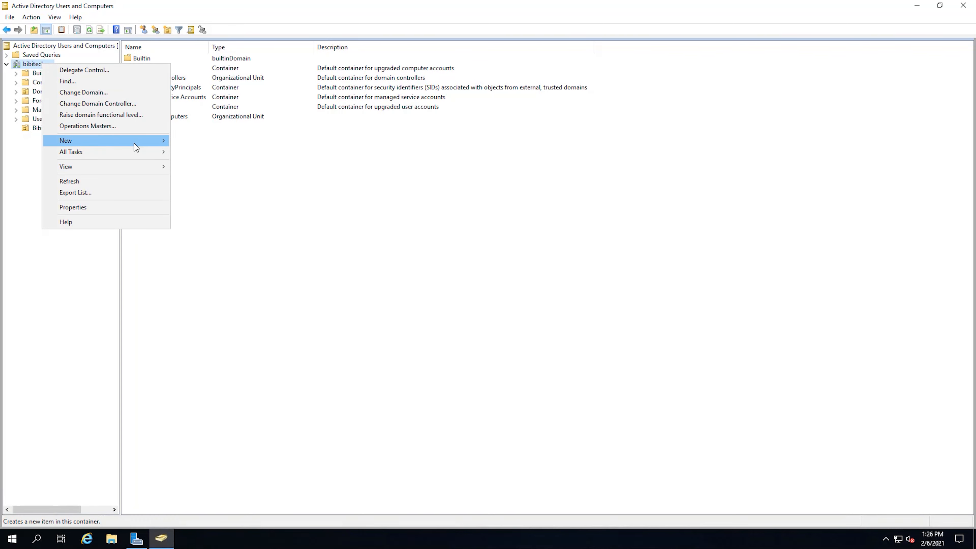
click(227, 219)
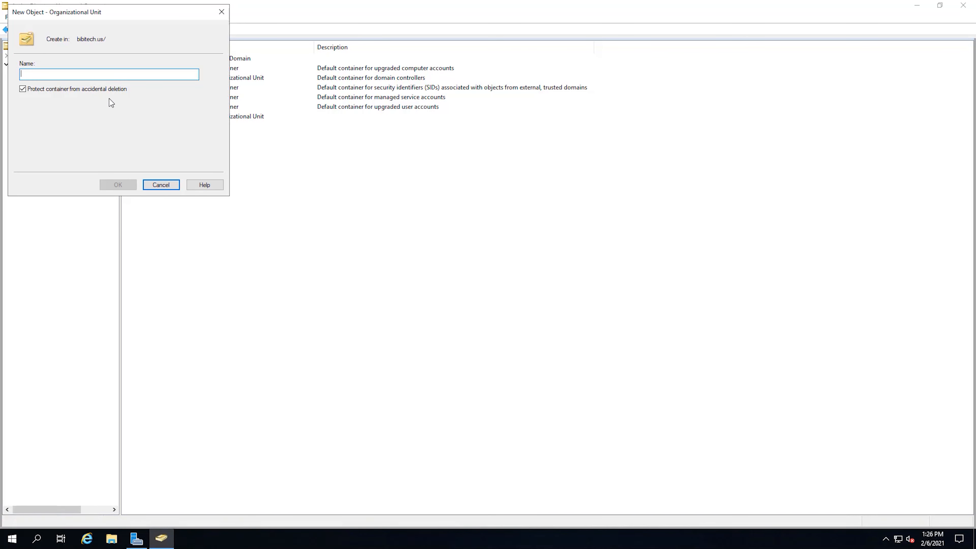
text(Bi)
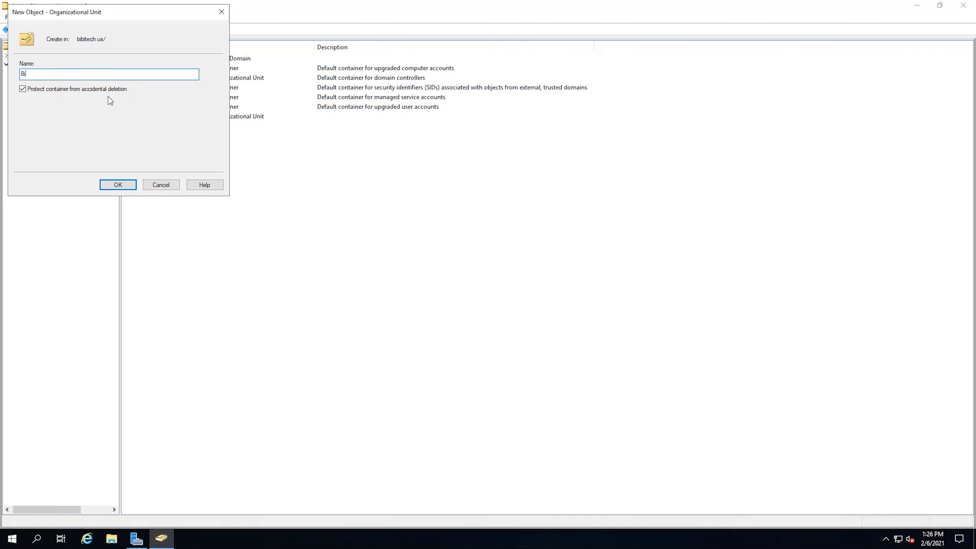
text(biTech Users)
click(122, 187)
Create a 'Test 1' OU inside BibiTech Computers and open it
click(48, 129)
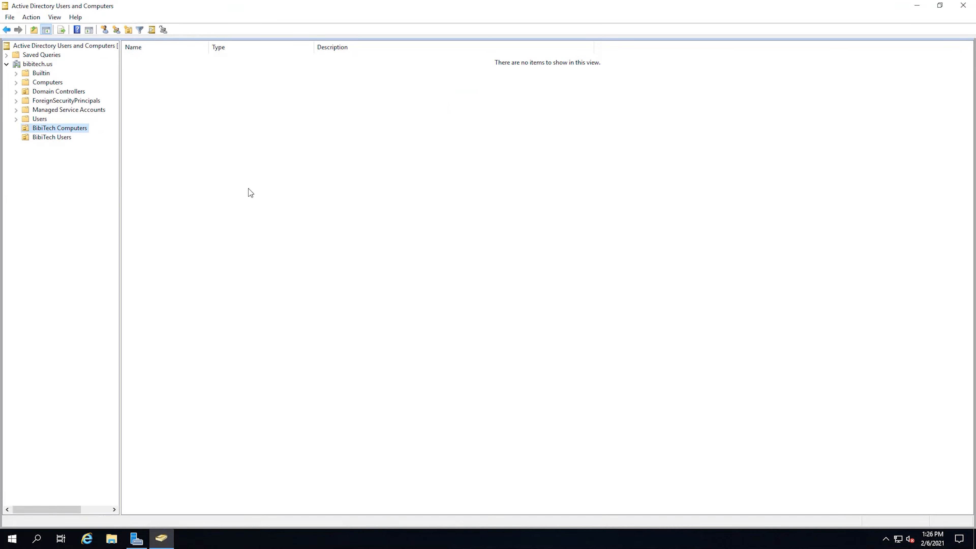
right_click(80, 133)
mouse_move(161, 172)
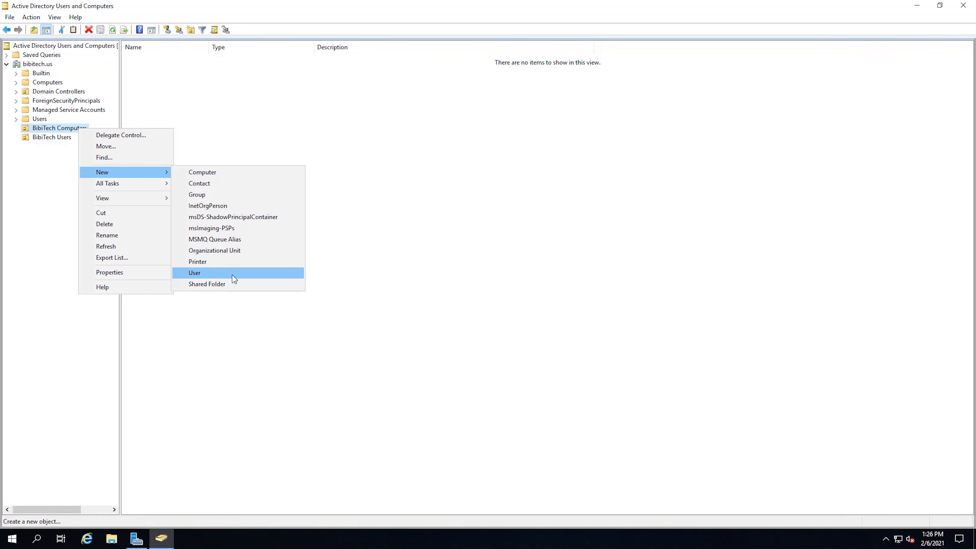
click(228, 251)
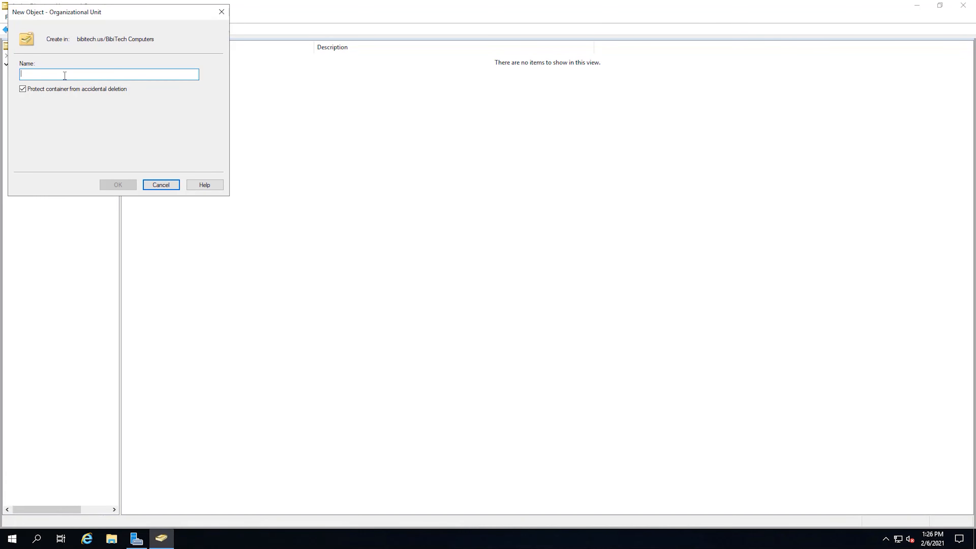
text(Test 1)
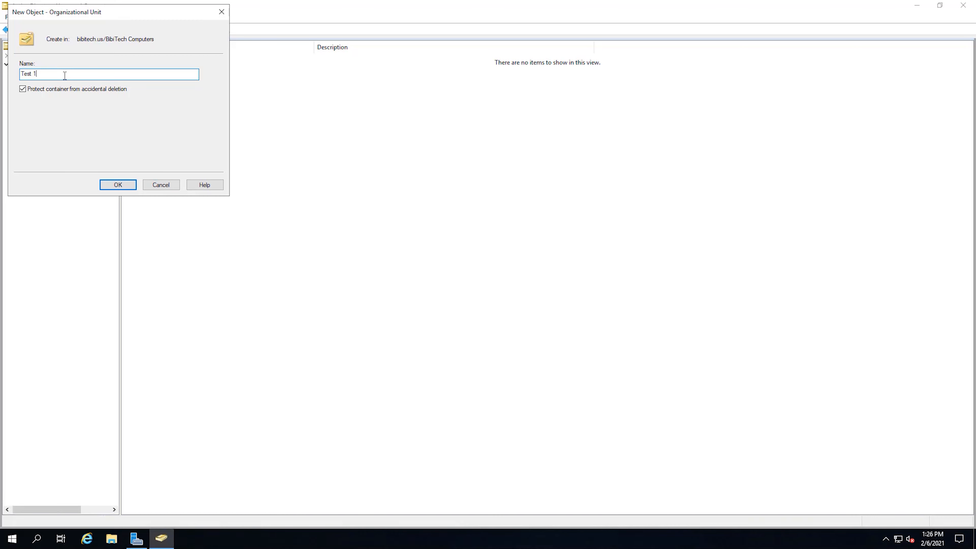
click(109, 183)
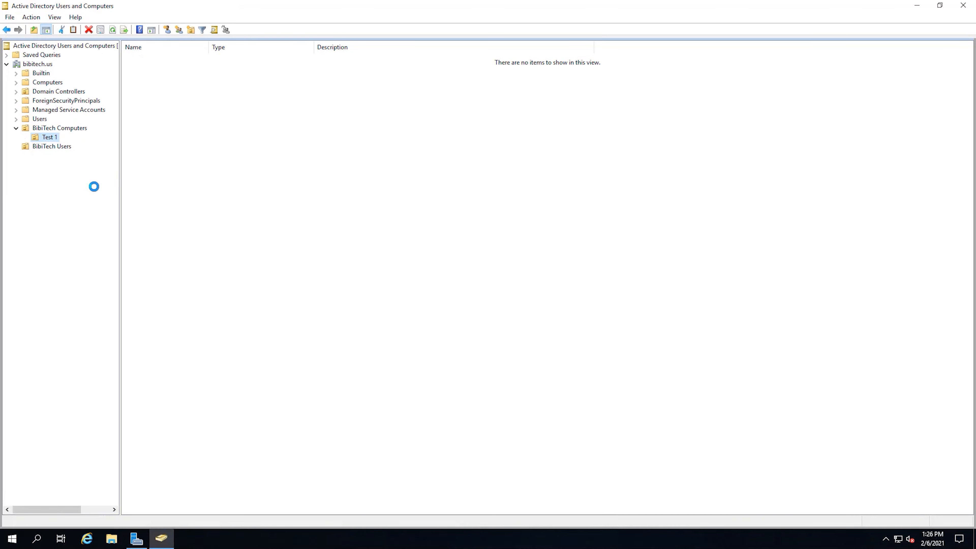
click(72, 131)
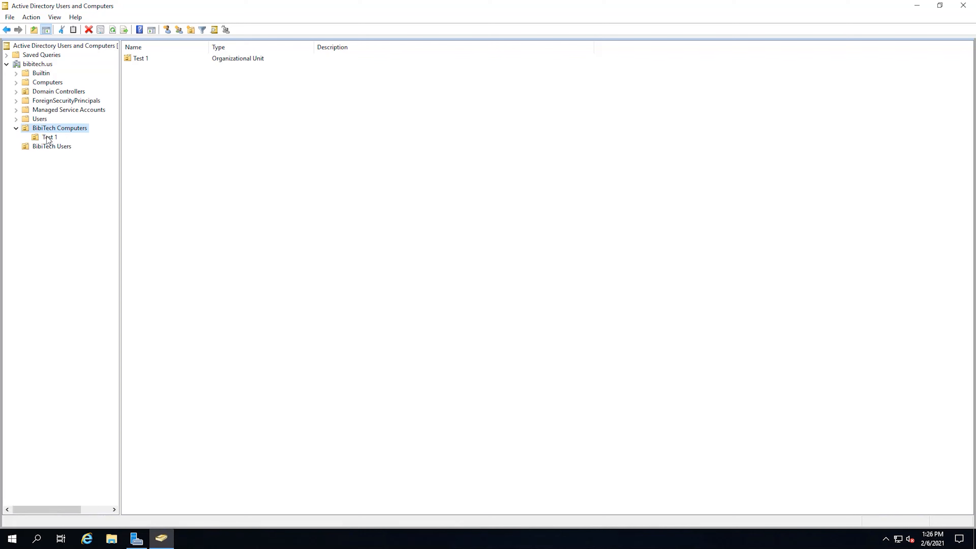
click(55, 139)
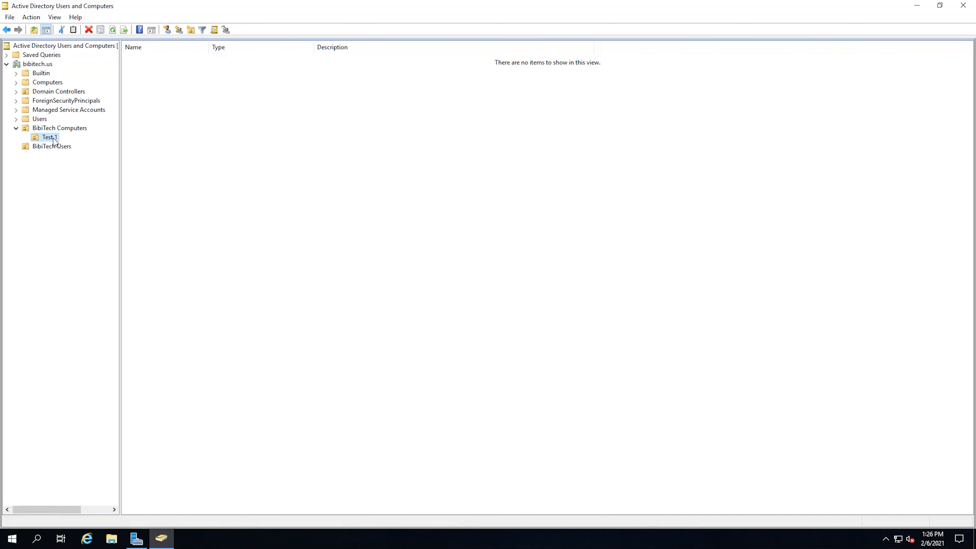
click(55, 129)
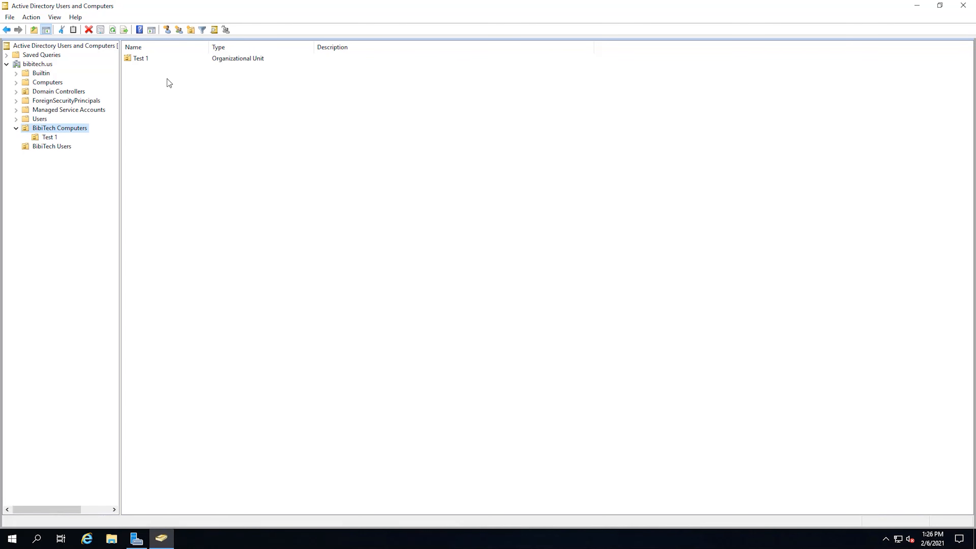
click(142, 59)
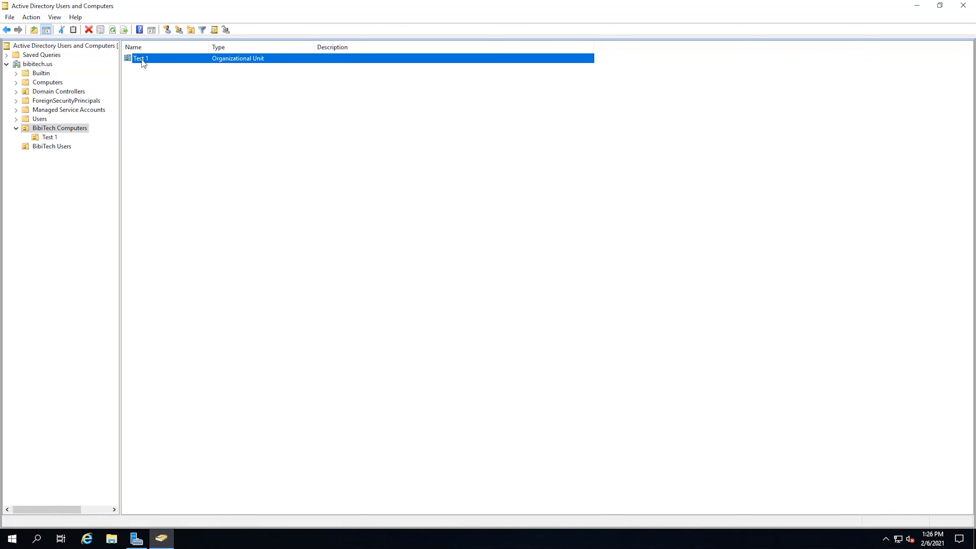
right_click(142, 60)
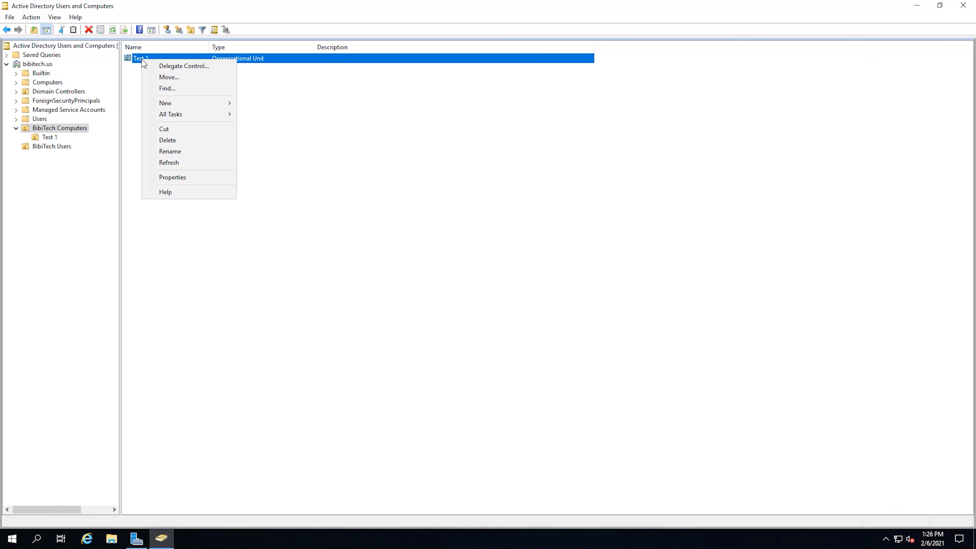
click(180, 141)
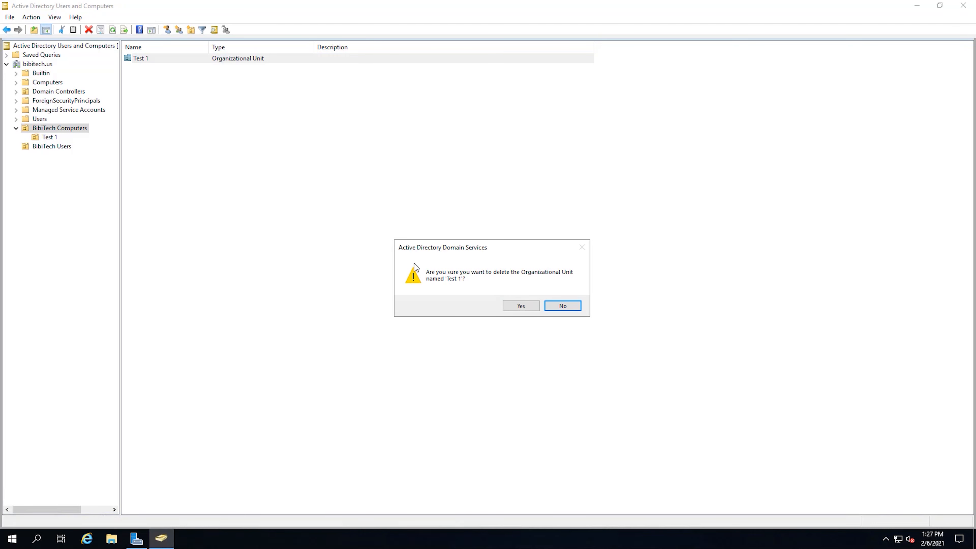
click(537, 307)
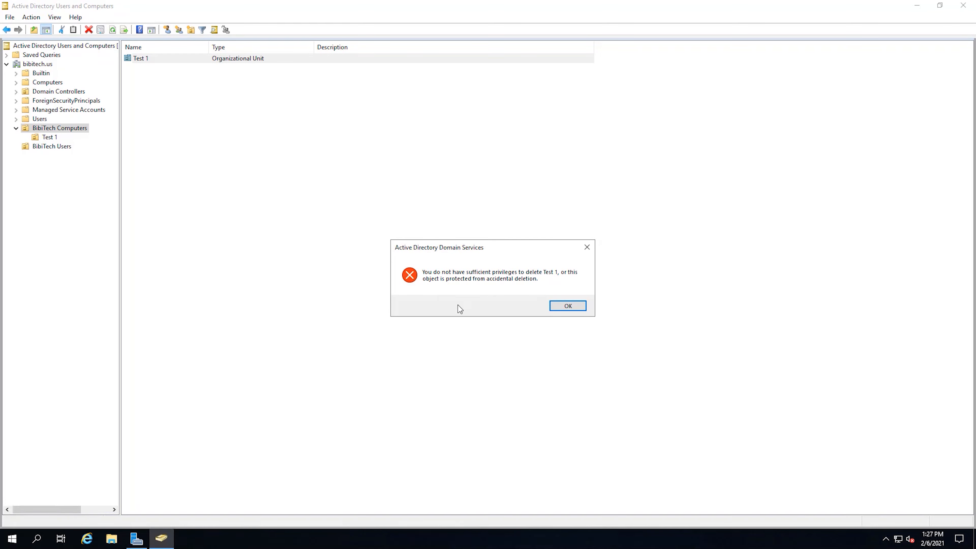
drag(495, 249, 419, 239)
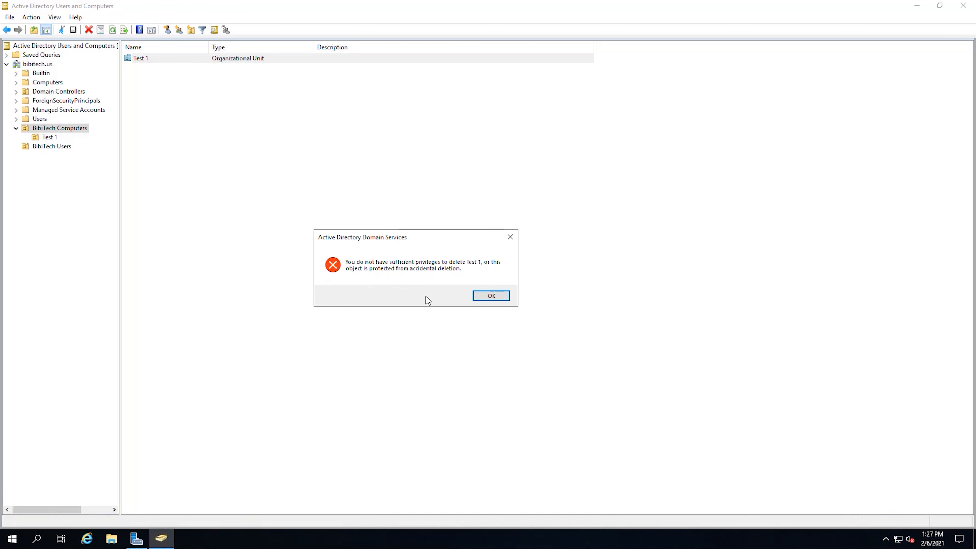
click(488, 295)
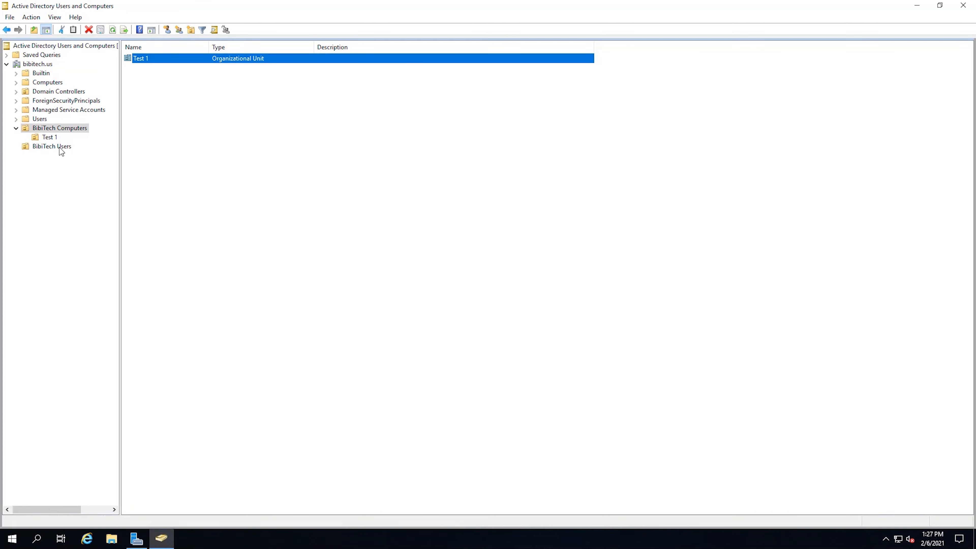
Turn on Advanced Features from the View menu
click(49, 138)
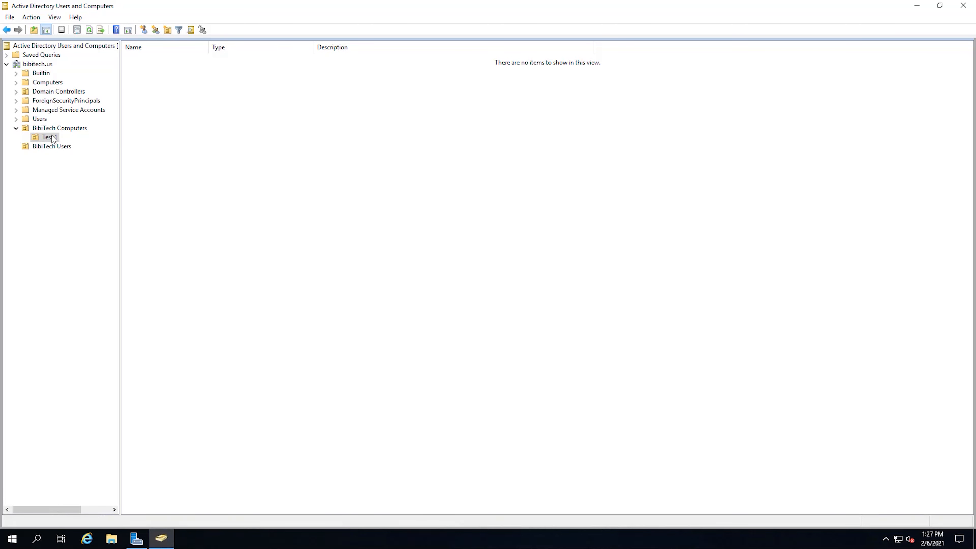
click(54, 17)
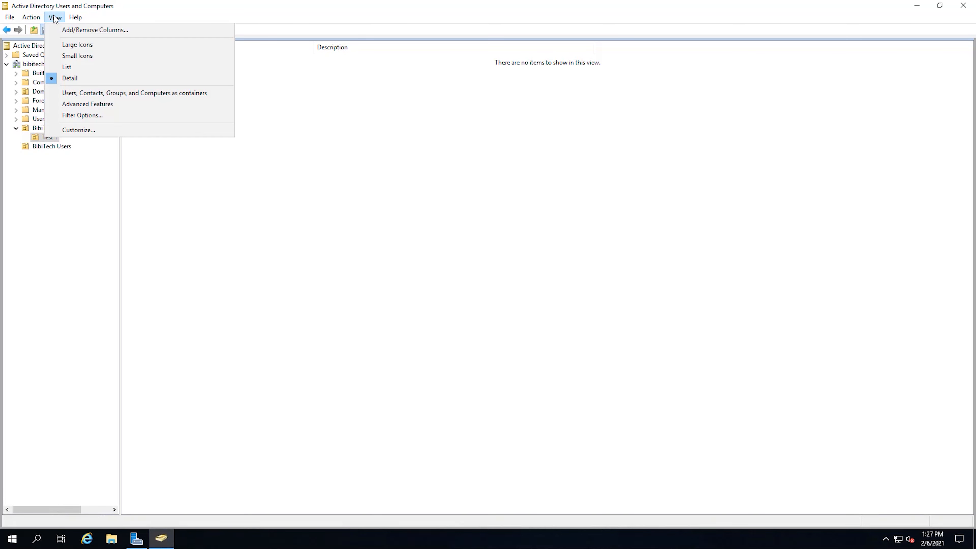
click(133, 106)
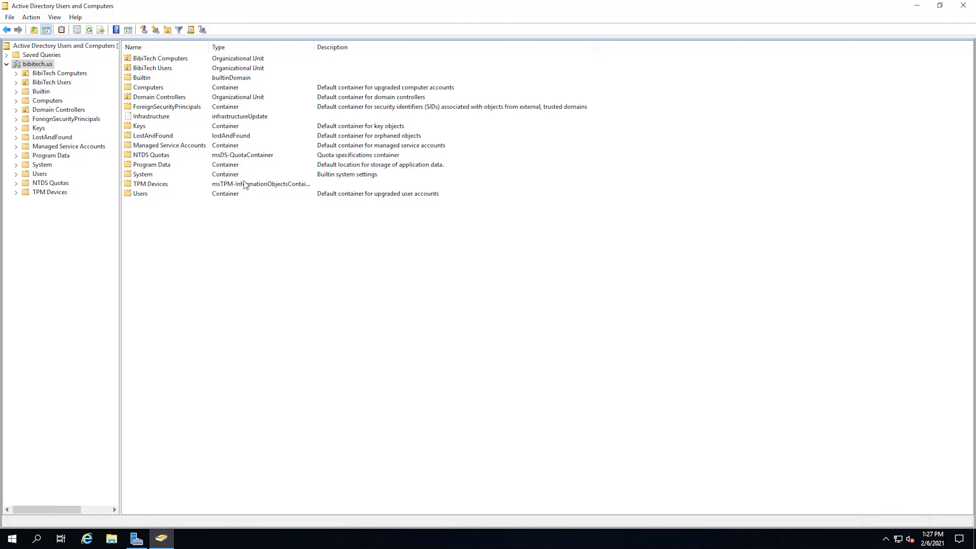
Select Test 1 in BibiTech Computers and bring up its context menu
click(58, 73)
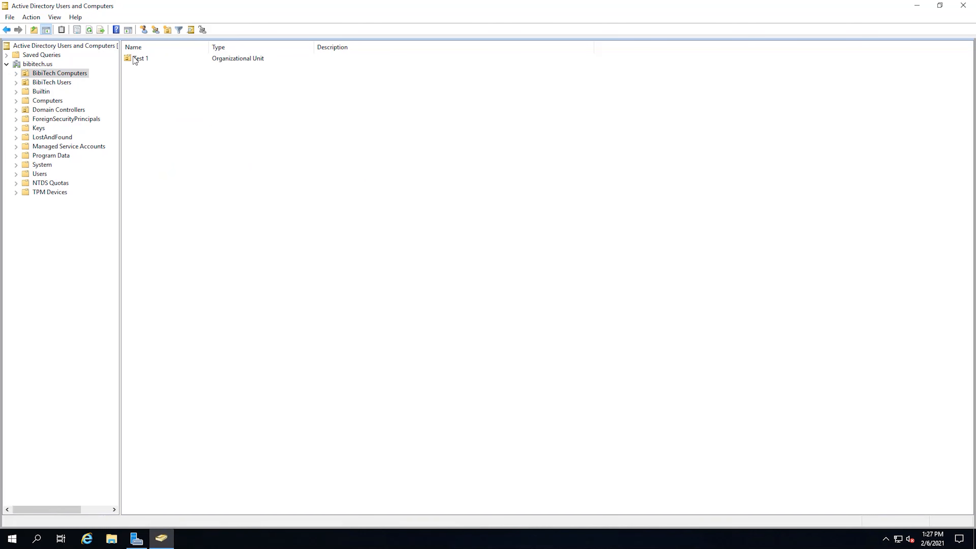
click(141, 59)
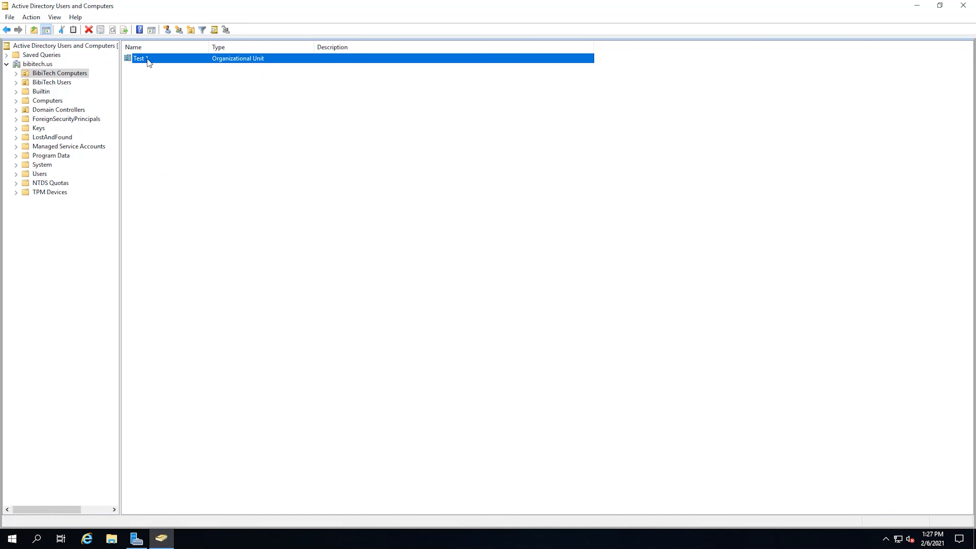
right_click(149, 63)
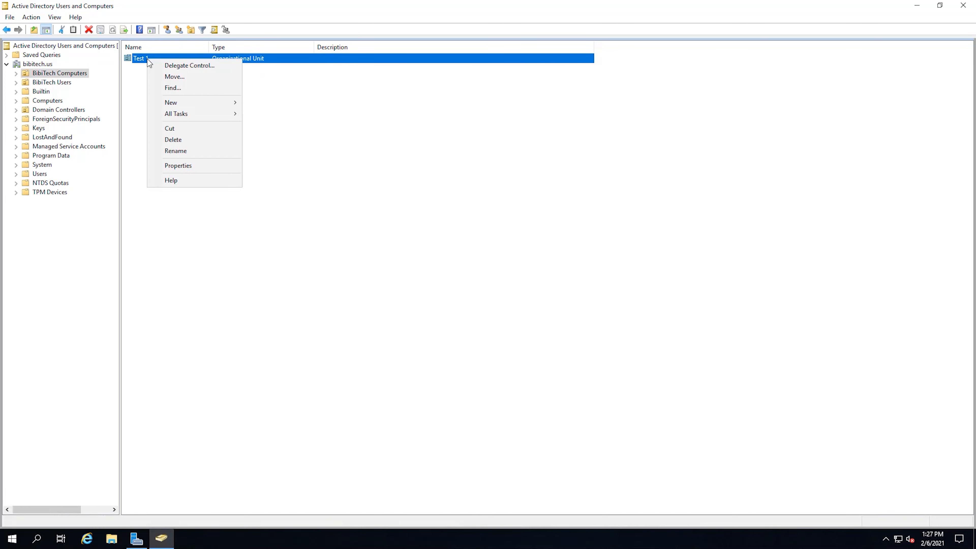
Check Test 1's Object tab, cancel, and turn Advanced Features off
click(207, 169)
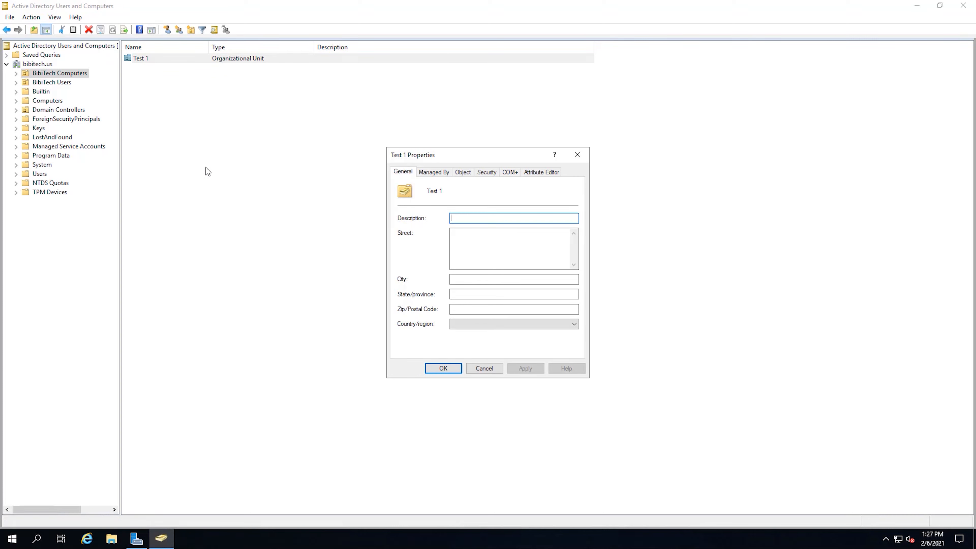
click(466, 175)
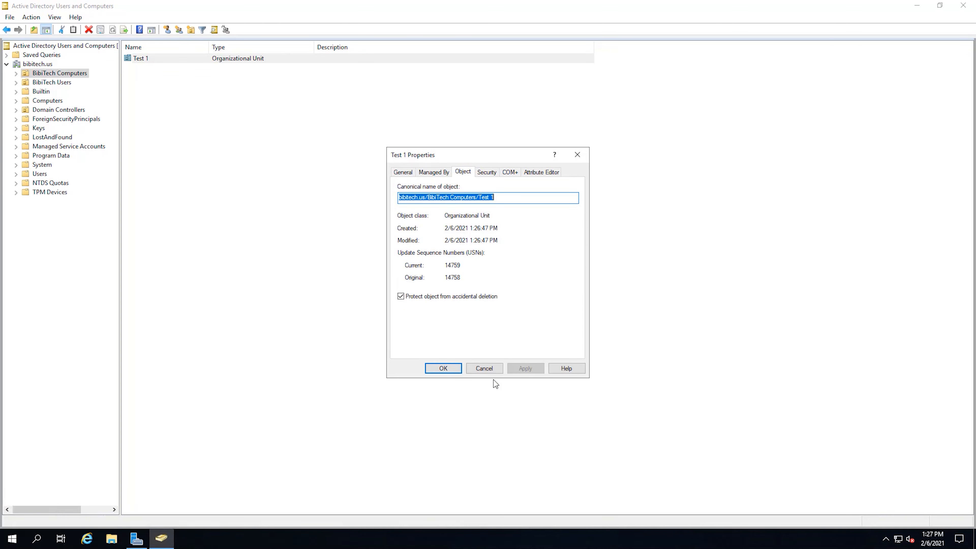
click(484, 368)
click(55, 17)
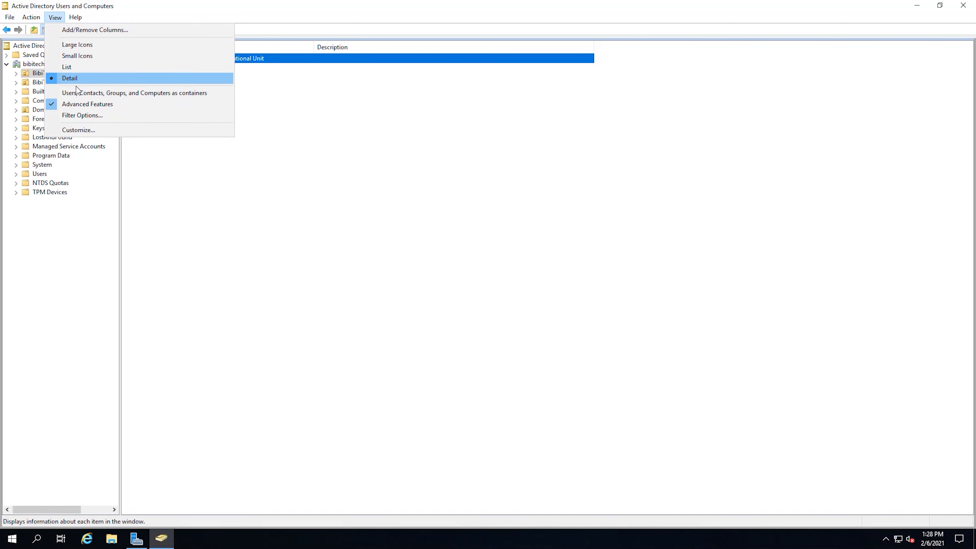
click(51, 107)
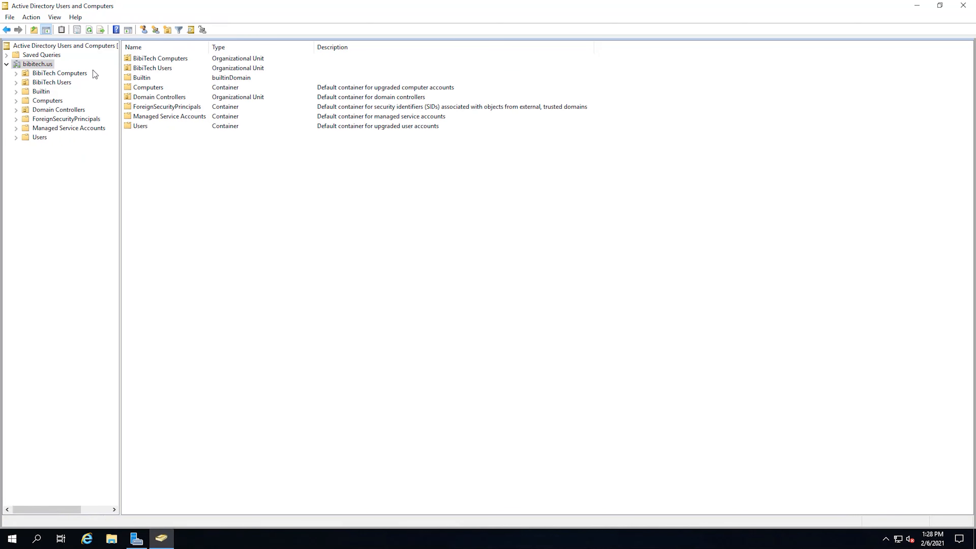
Reopen Test 1's properties, browse the Managed By and COM+ tabs, then cancel
click(61, 73)
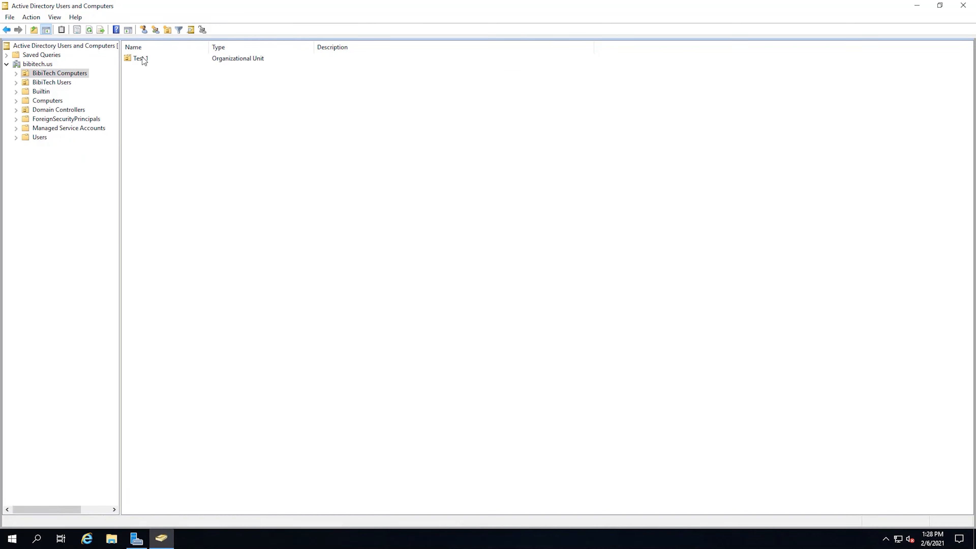
click(150, 58)
right_click(153, 60)
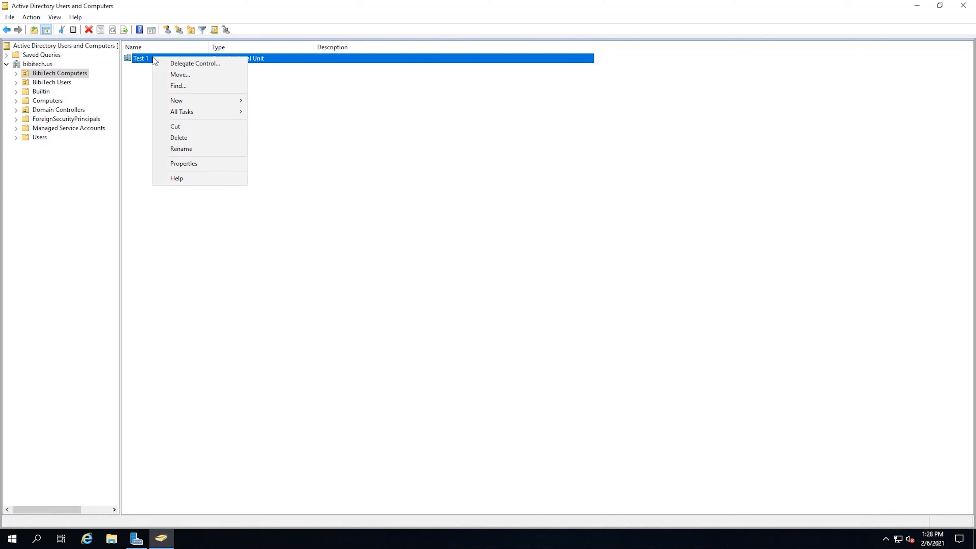
click(228, 165)
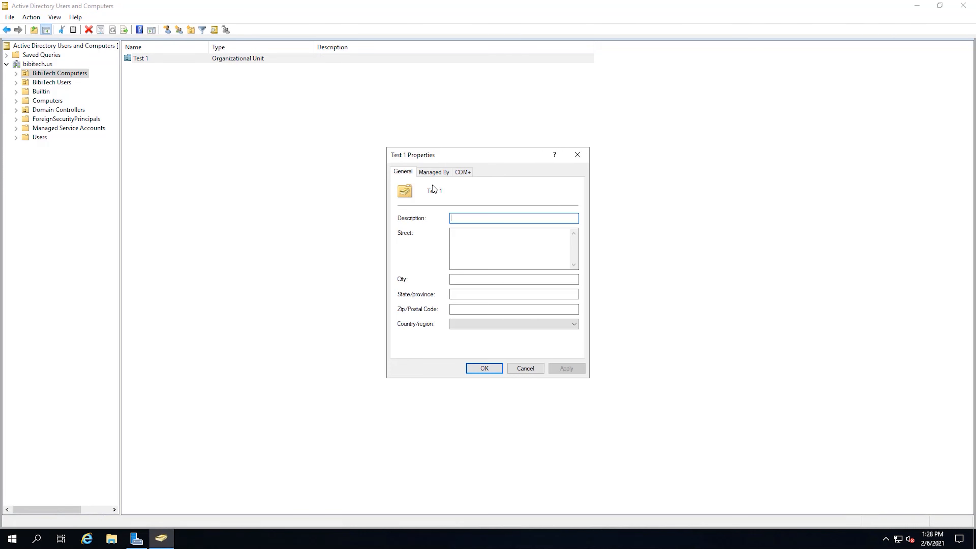
click(434, 171)
click(463, 171)
click(402, 172)
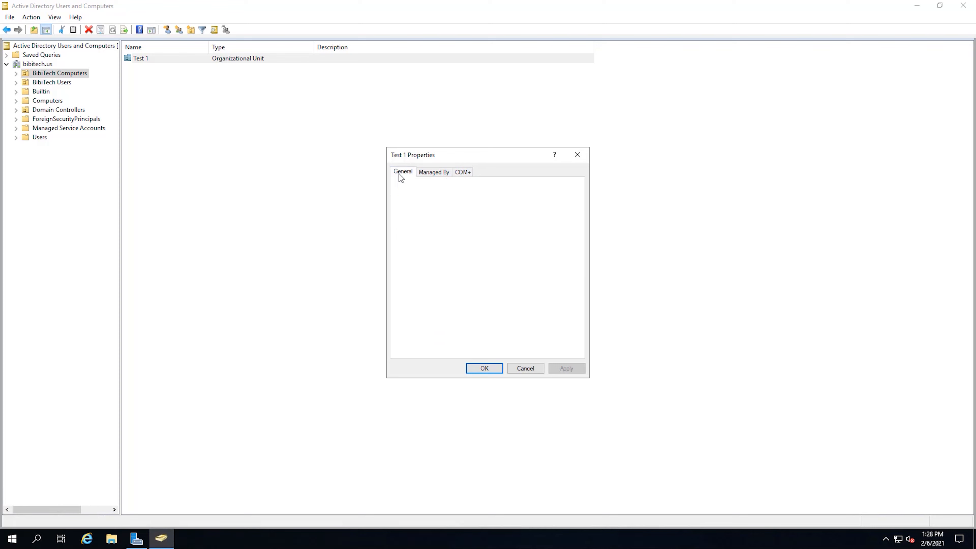
click(526, 369)
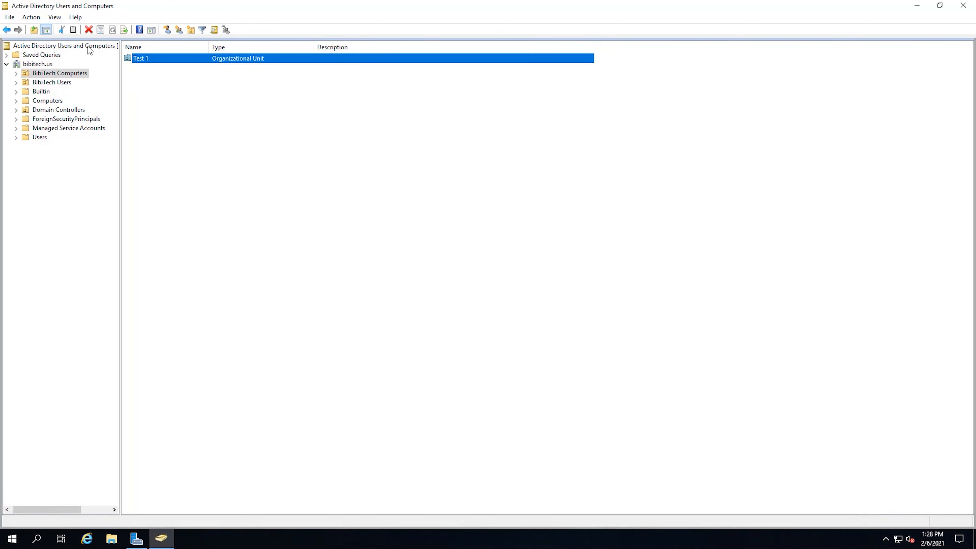
Turn Advanced Features back on and select Test 1 in BibiTech Computers
click(55, 18)
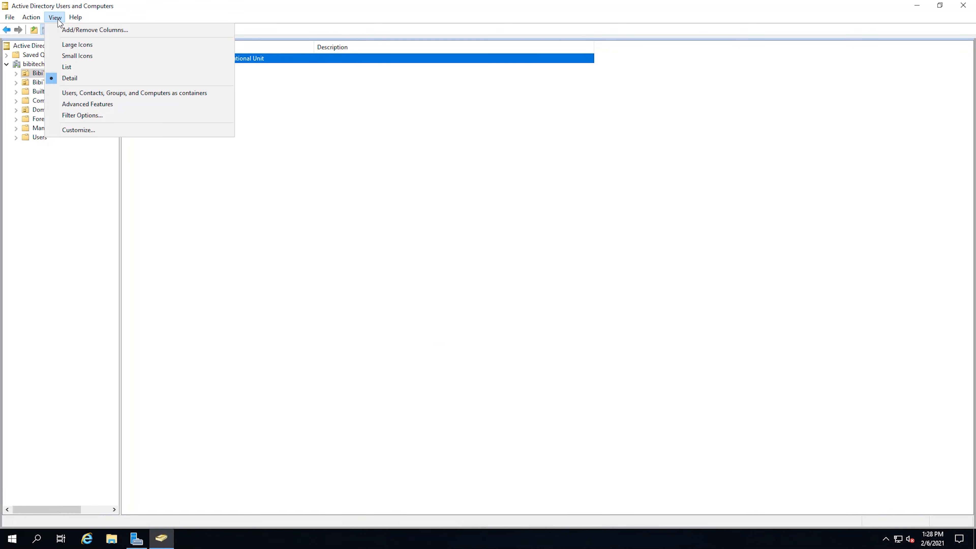
click(110, 105)
double_click(149, 58)
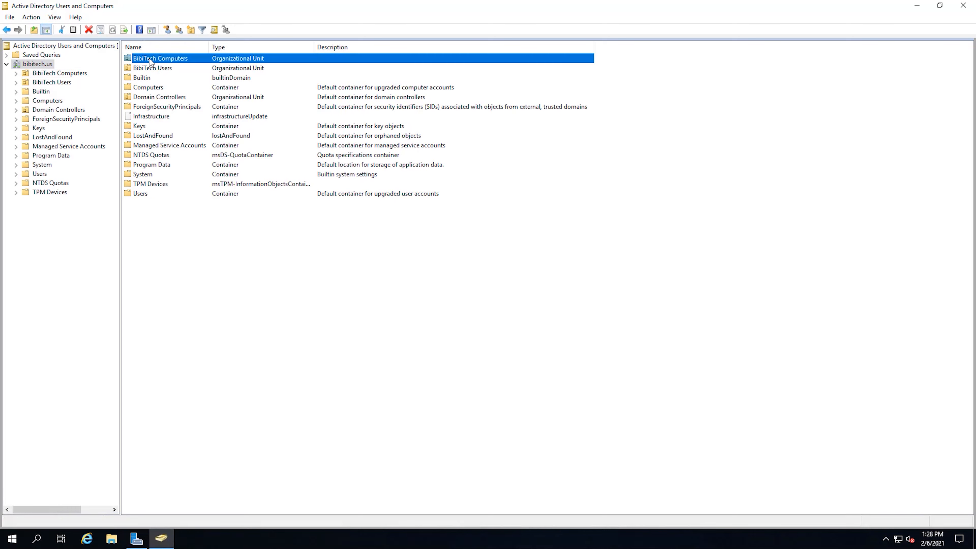
click(148, 58)
Uncheck 'Protect object from accidental deletion' on Test 1's Object tab and apply
right_click(148, 58)
click(213, 174)
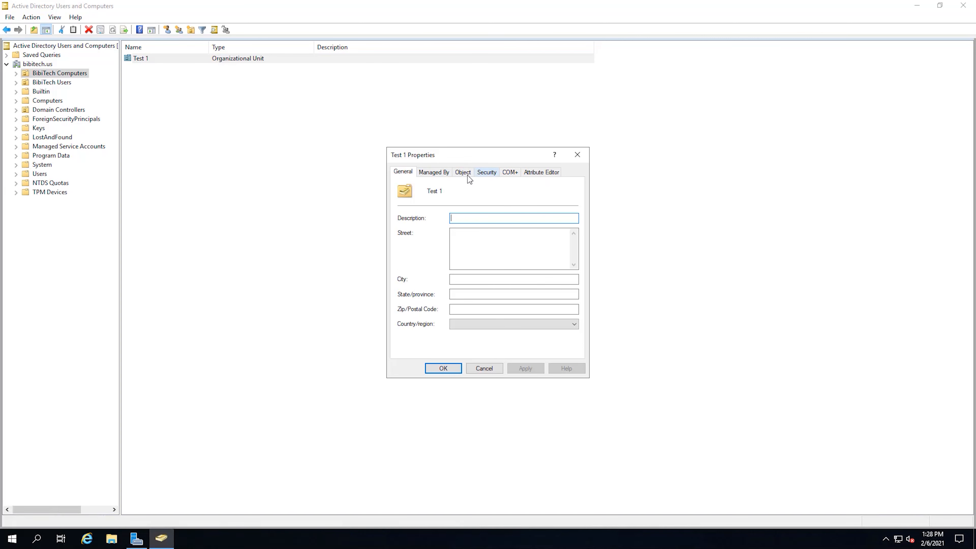
click(436, 172)
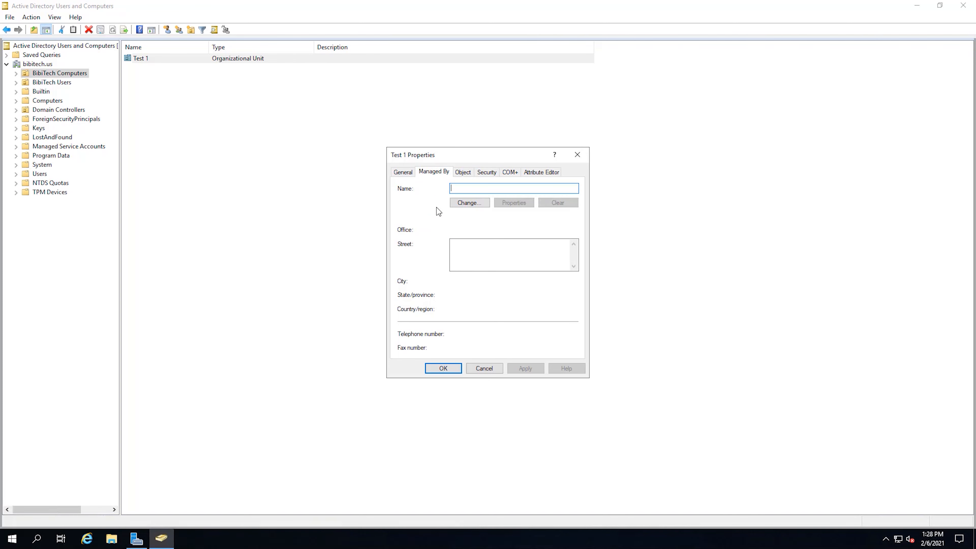
click(461, 171)
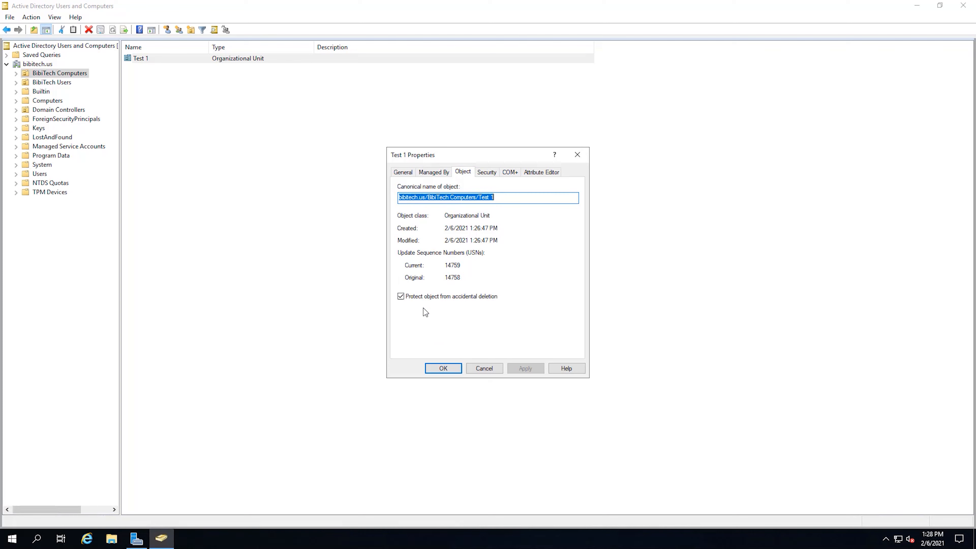
click(401, 294)
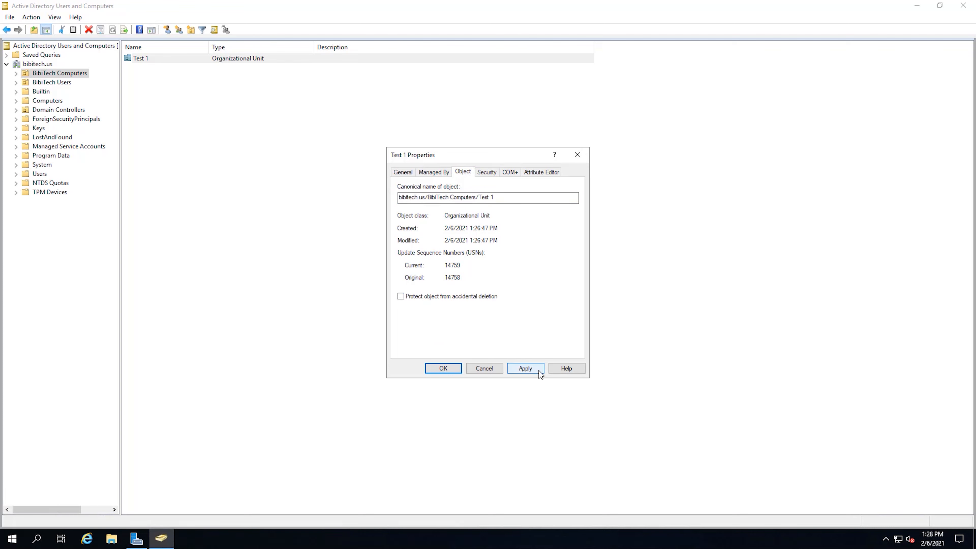
click(538, 370)
click(455, 367)
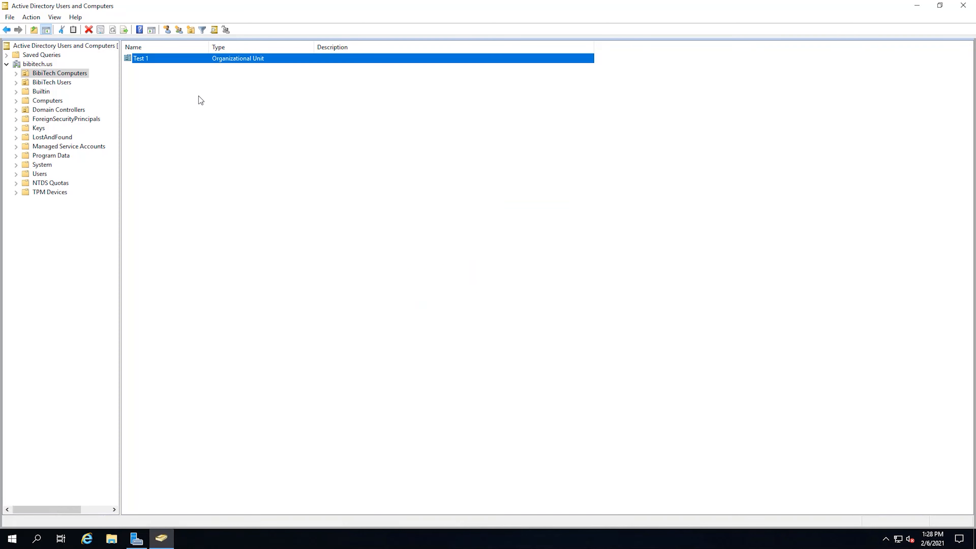
Delete the Test 1 OU with confirmation, then select BibiTech Computers
right_click(150, 63)
click(180, 140)
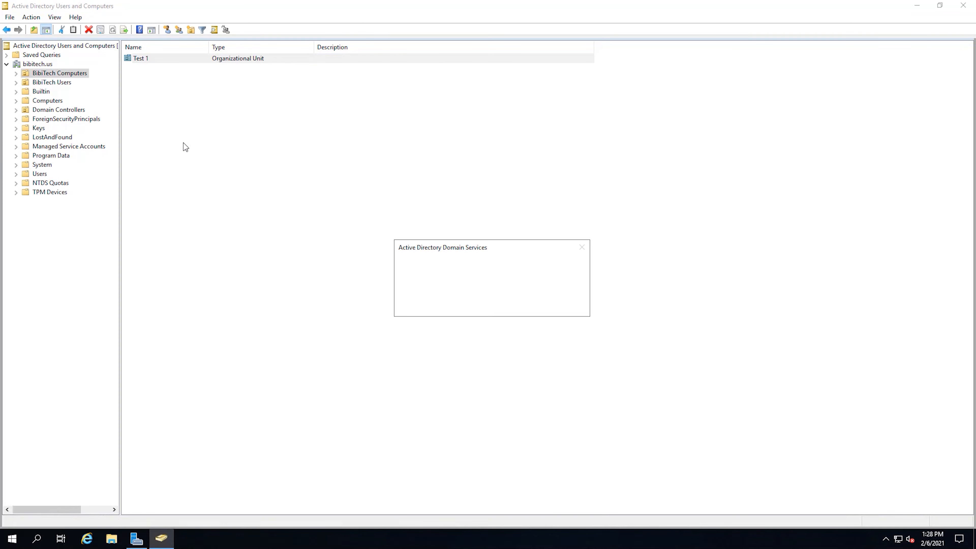
click(520, 305)
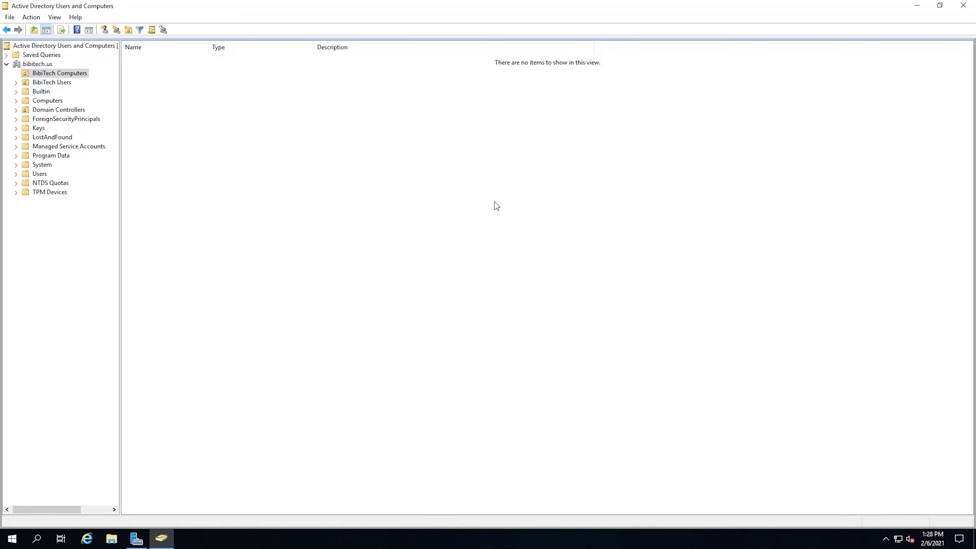
click(59, 81)
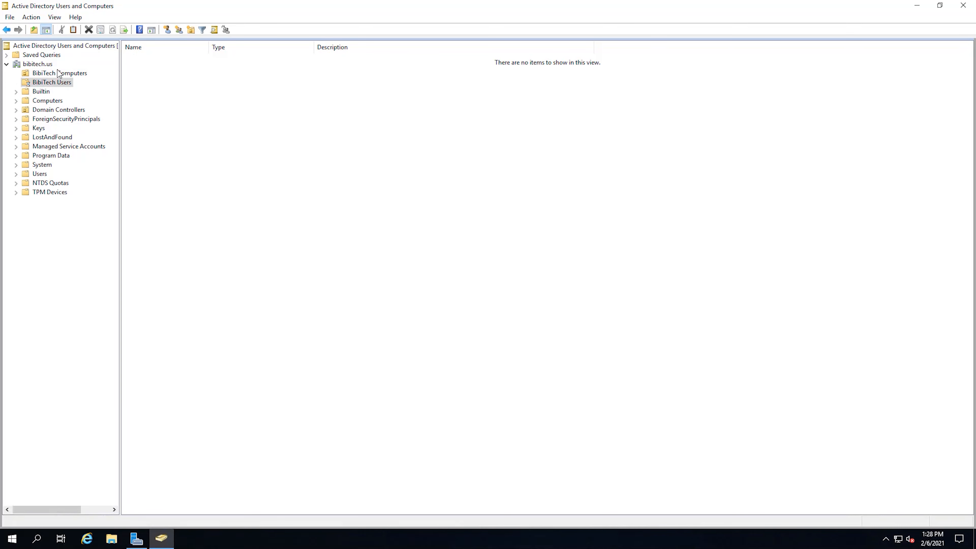
click(57, 74)
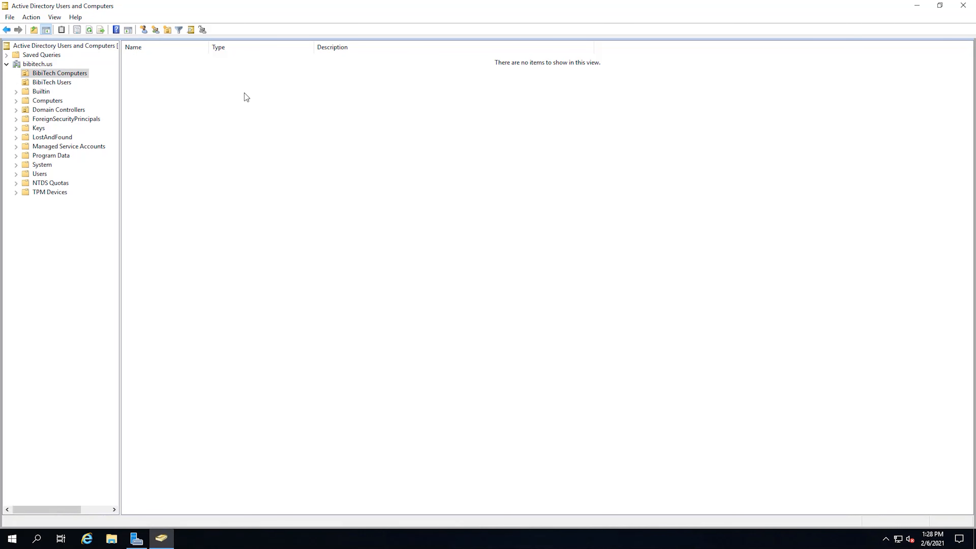
Create Accounting and HR organizational units inside BibiTech Computers
right_click(57, 75)
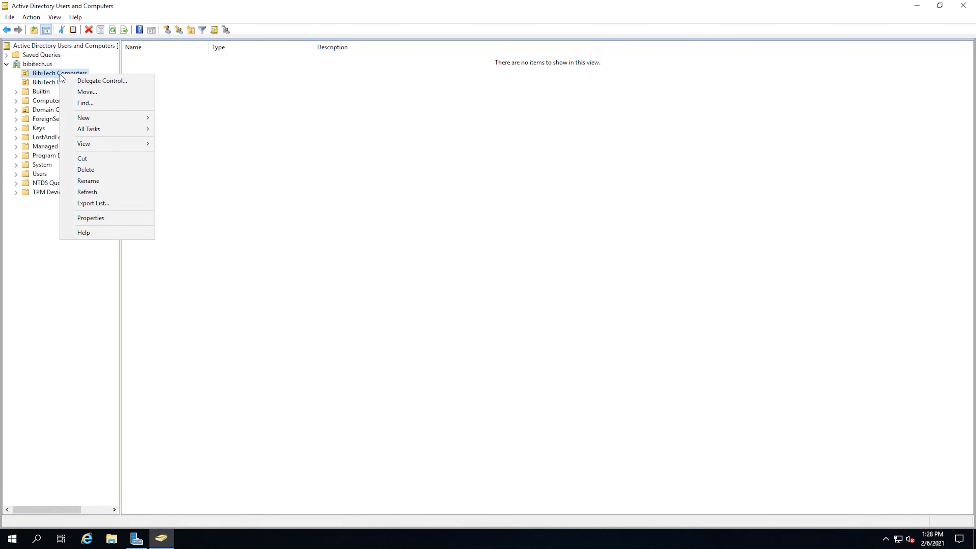
mouse_move(134, 113)
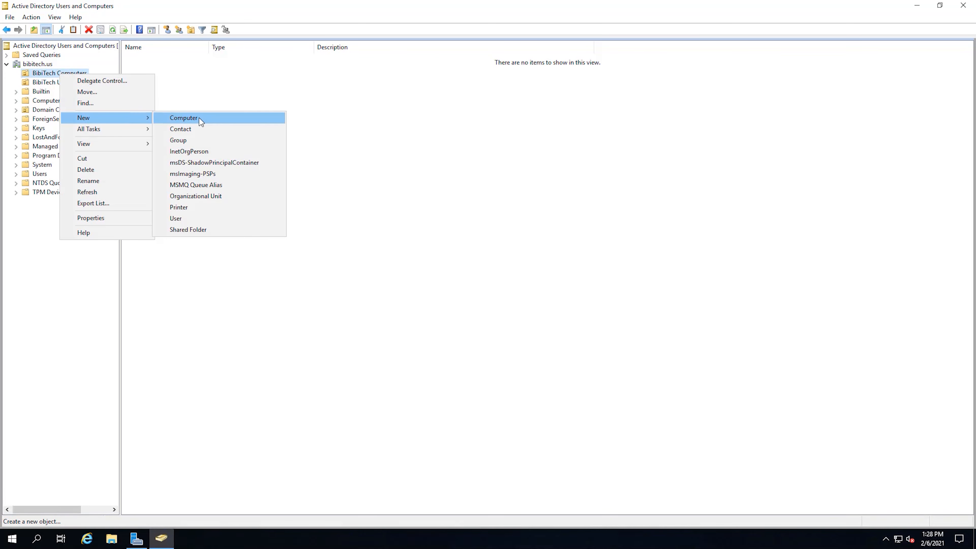
click(220, 197)
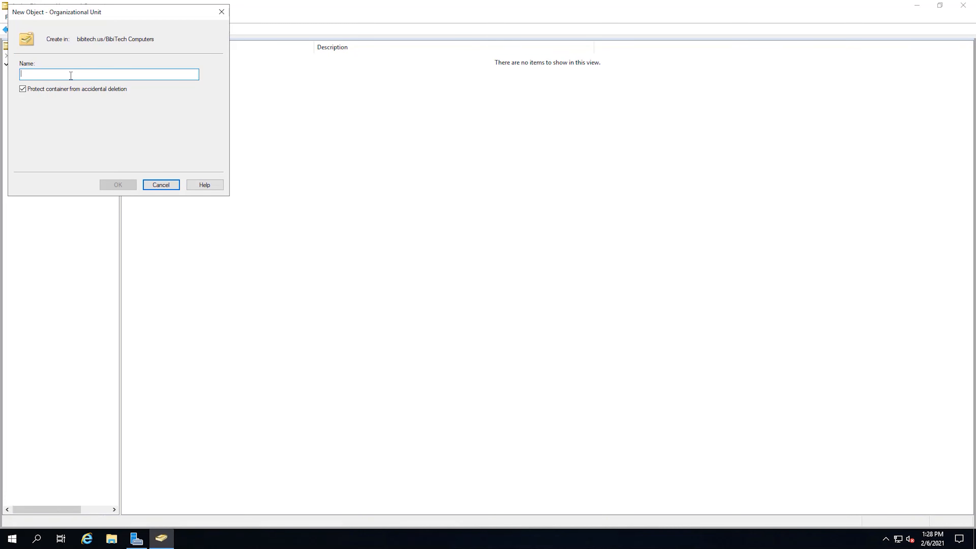
text(Account)
text(ing)
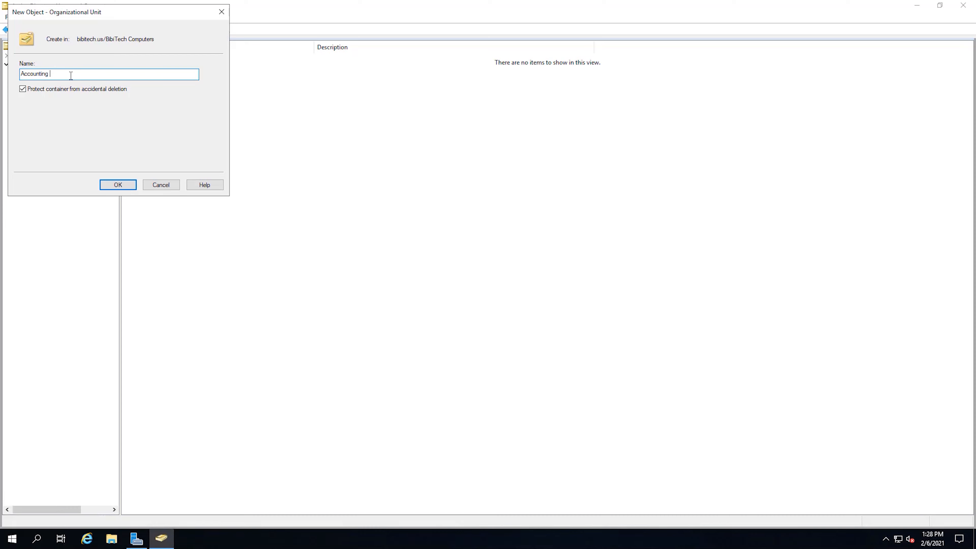
click(118, 185)
click(57, 73)
right_click(47, 75)
mouse_move(85, 122)
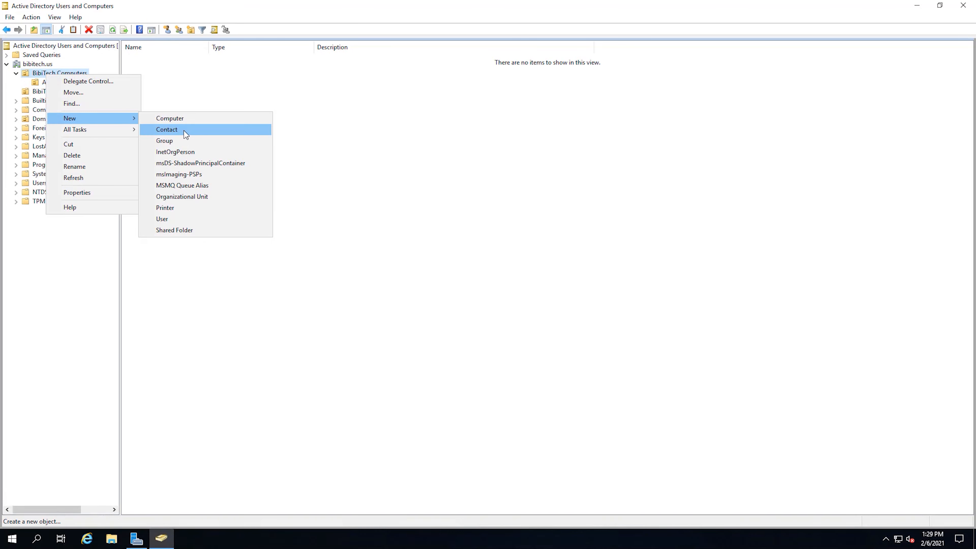
click(202, 198)
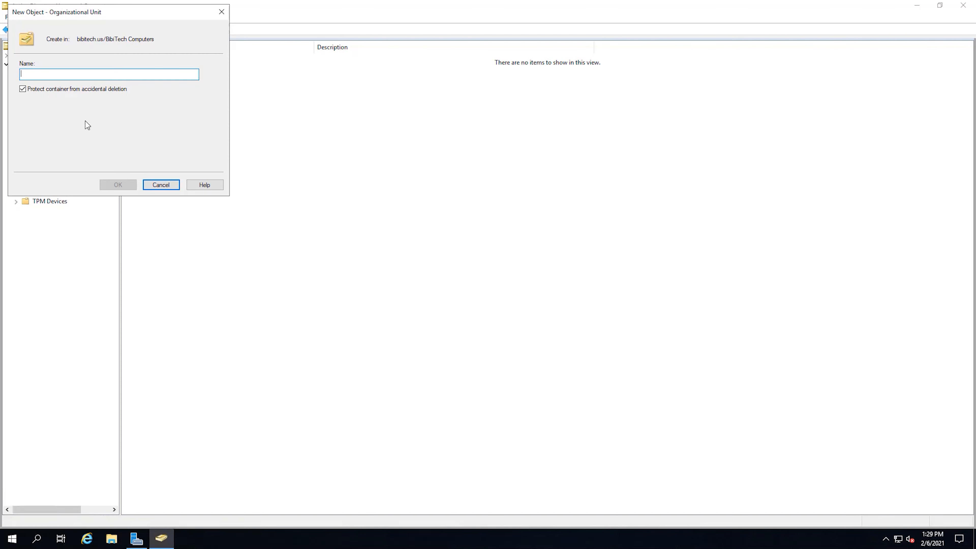
text(HR)
key(Return)
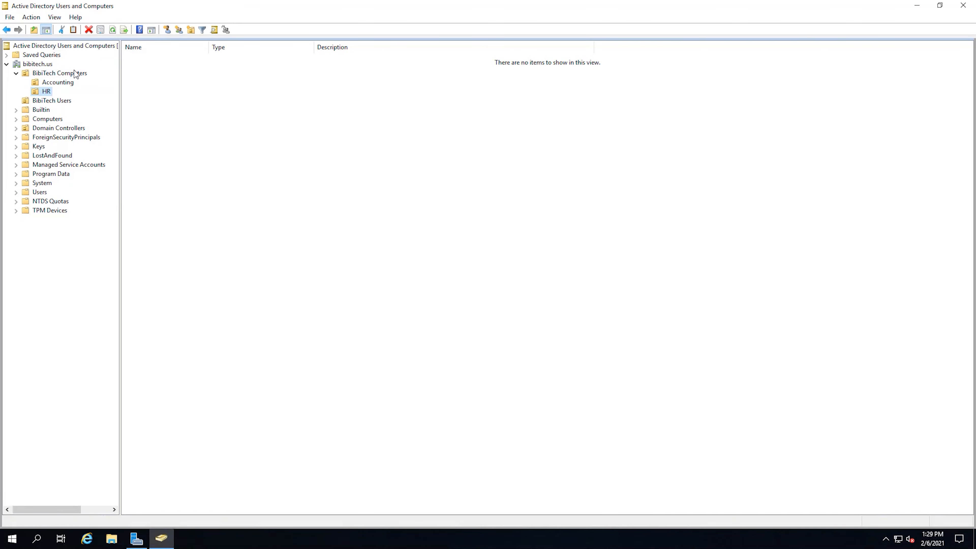
Add an IT OU to BibiTech Computers, then select Accounting
click(74, 71)
right_click(77, 76)
mouse_move(137, 117)
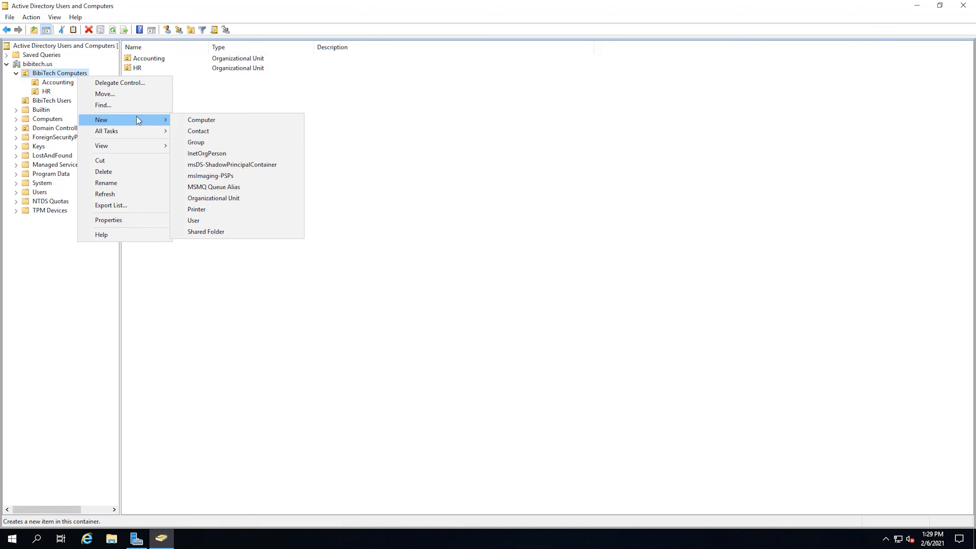
click(265, 199)
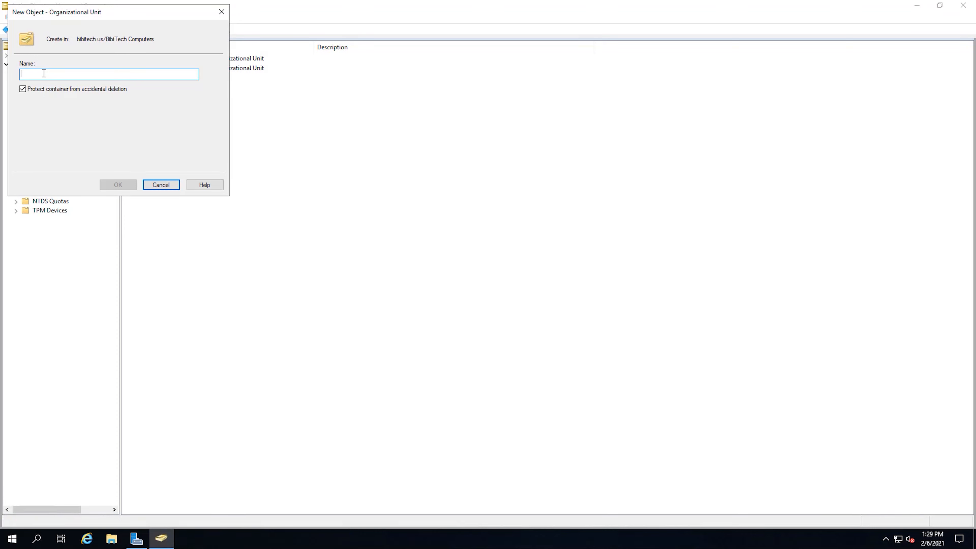
text(IT)
click(124, 185)
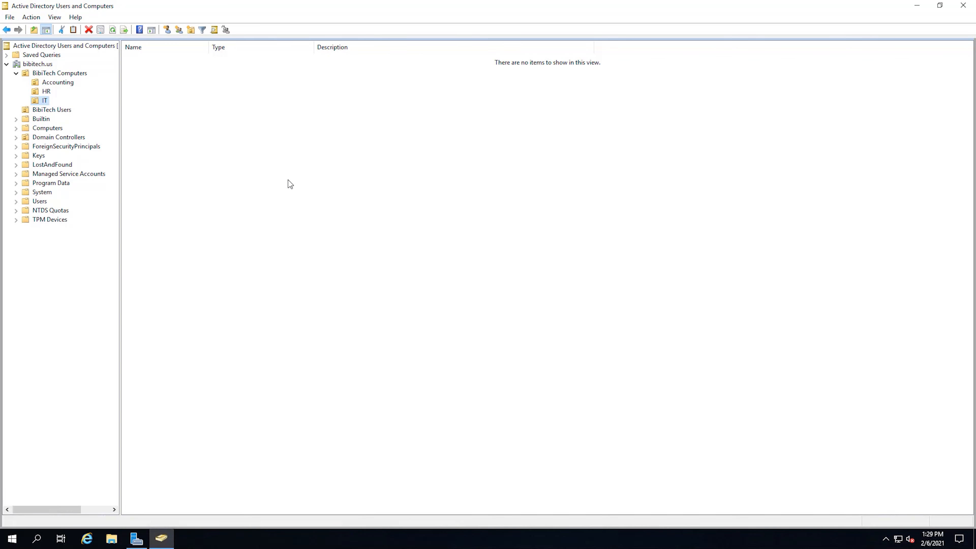
click(65, 83)
Create an 'Accounting' organizational unit inside BibiTech Users
click(45, 102)
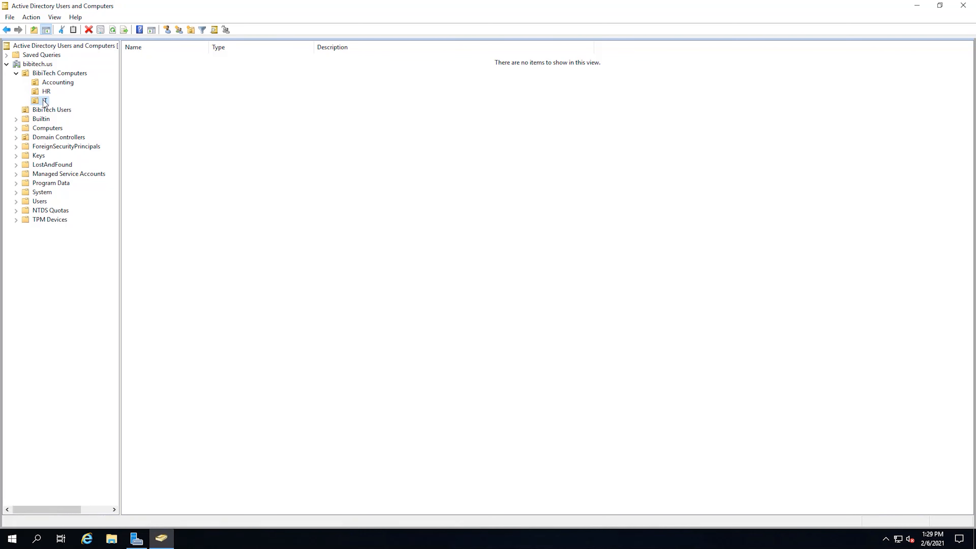
right_click(67, 110)
mouse_move(131, 154)
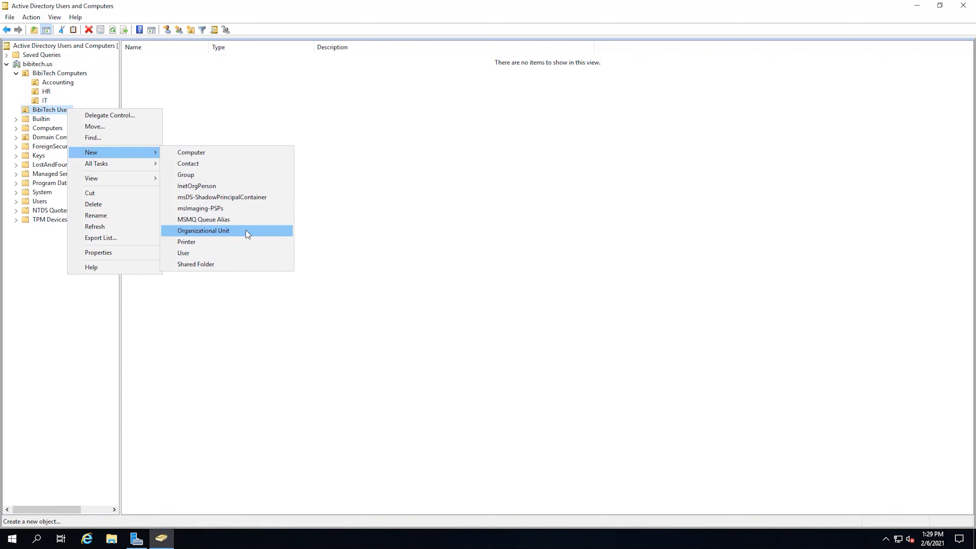
click(230, 231)
drag(124, 13, 415, 170)
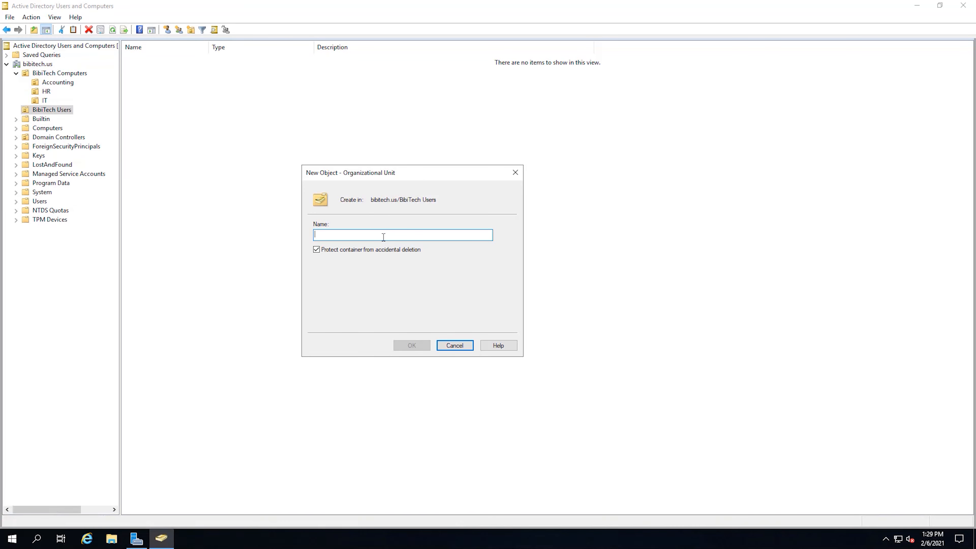
text(Accounting)
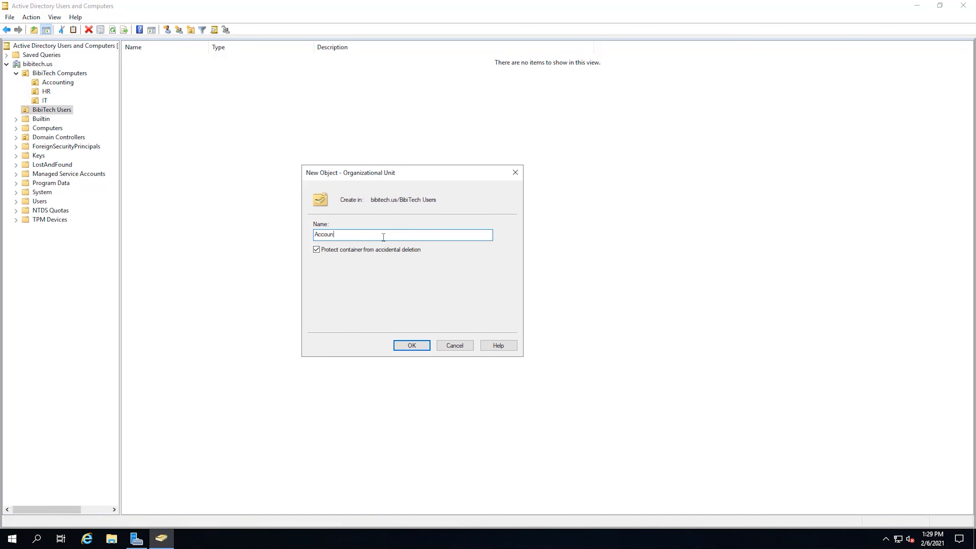
click(411, 345)
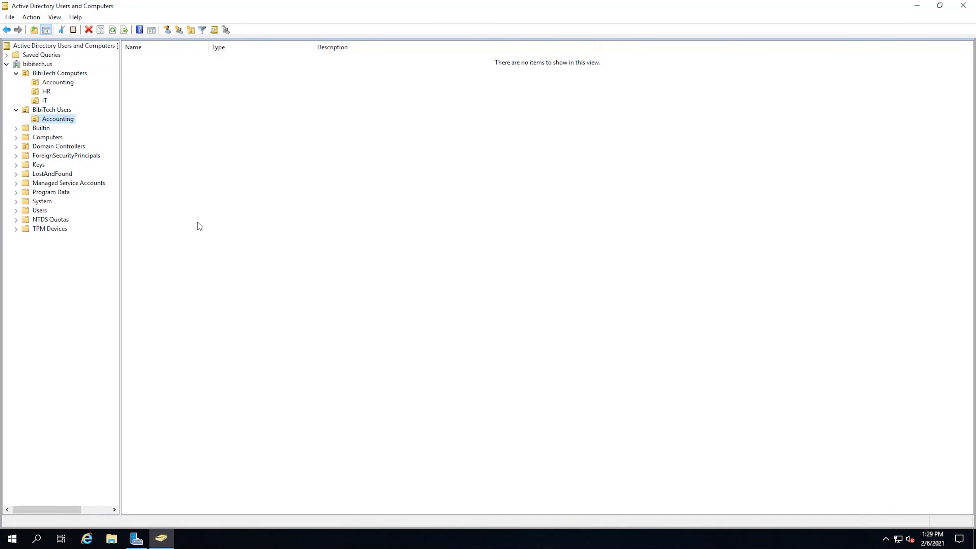
Add an 'HR' organizational unit to BibiTech Users
click(61, 109)
right_click(62, 110)
mouse_move(120, 149)
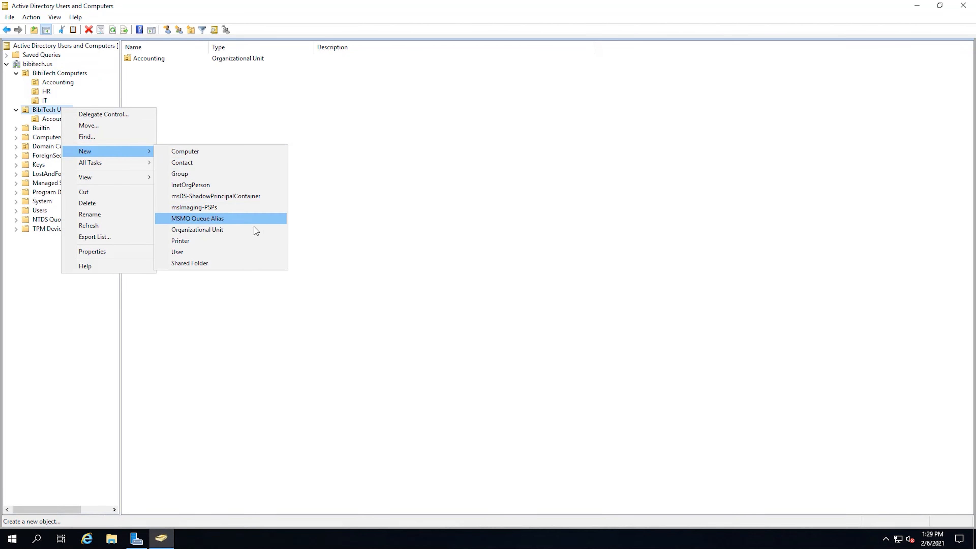
click(252, 230)
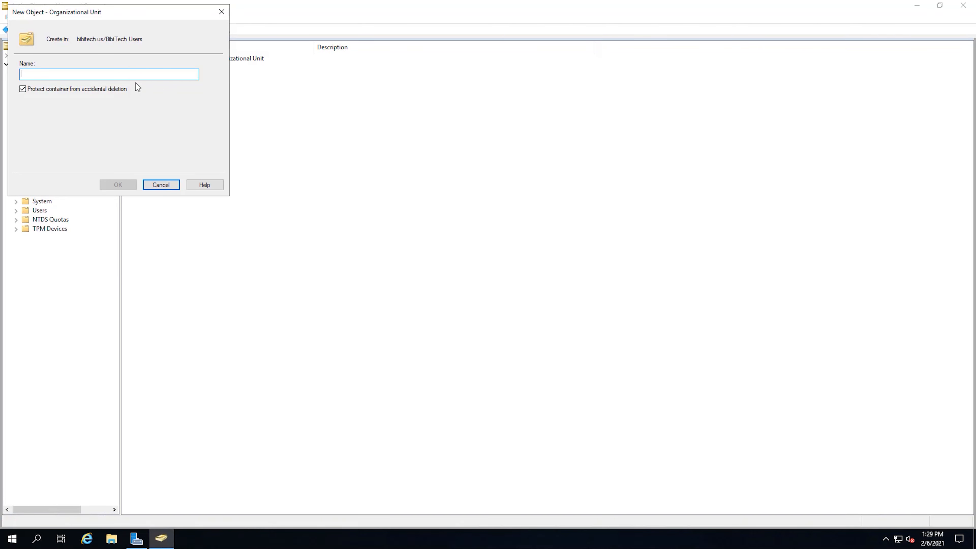
text(HR)
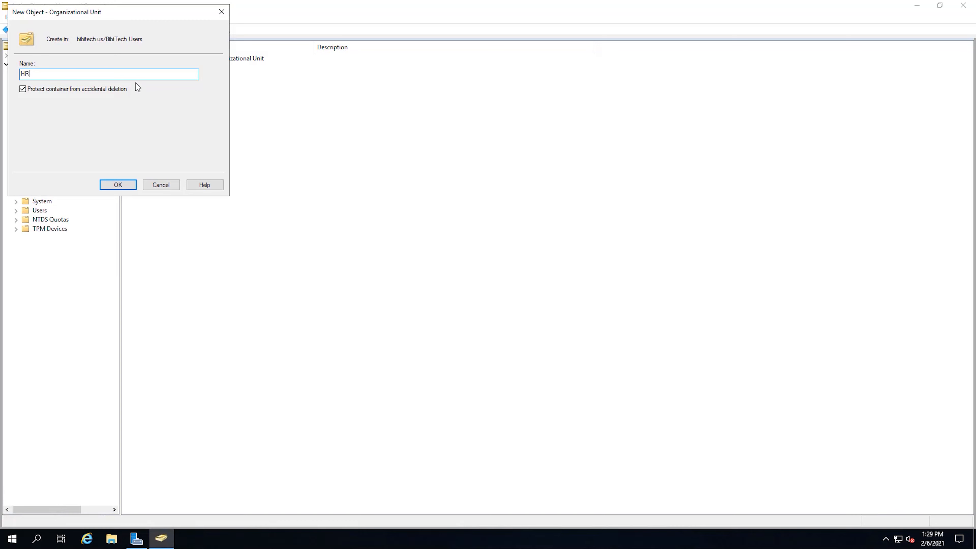
key(Return)
Add an 'IT' organizational unit to BibiTech Users
click(50, 110)
right_click(50, 111)
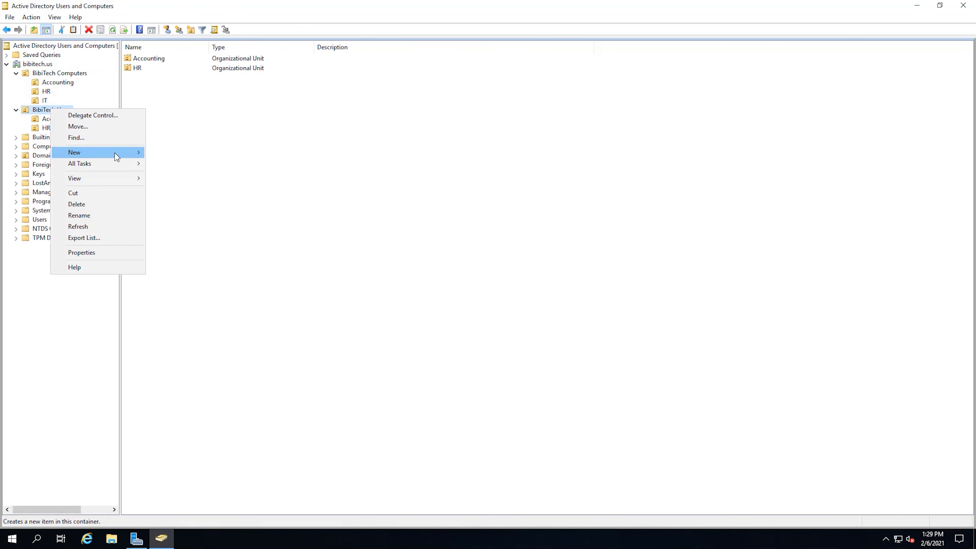
mouse_move(114, 153)
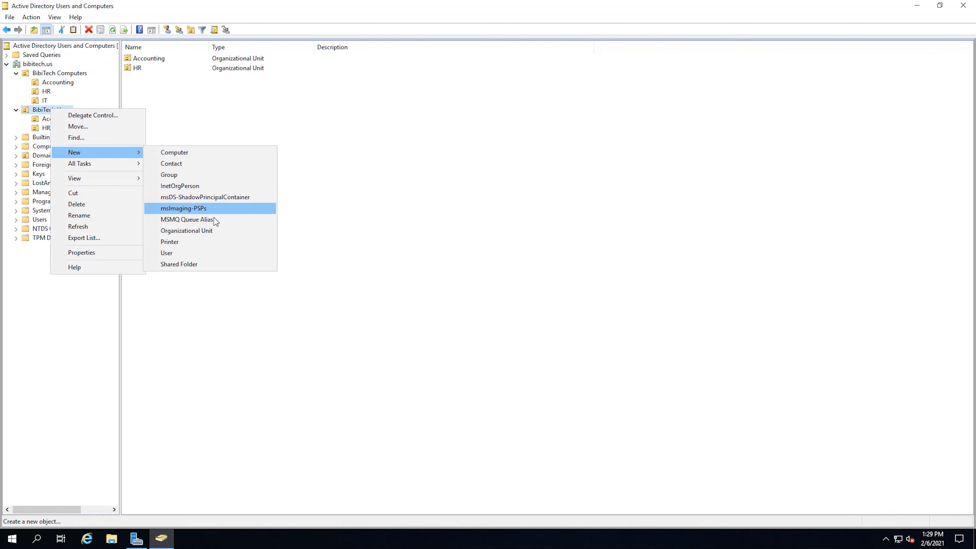
click(217, 231)
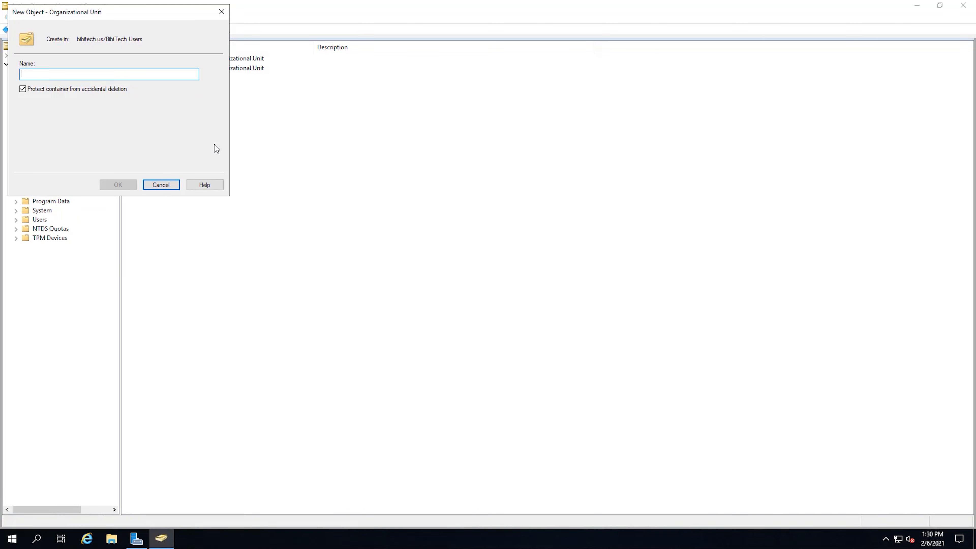
text(IT)
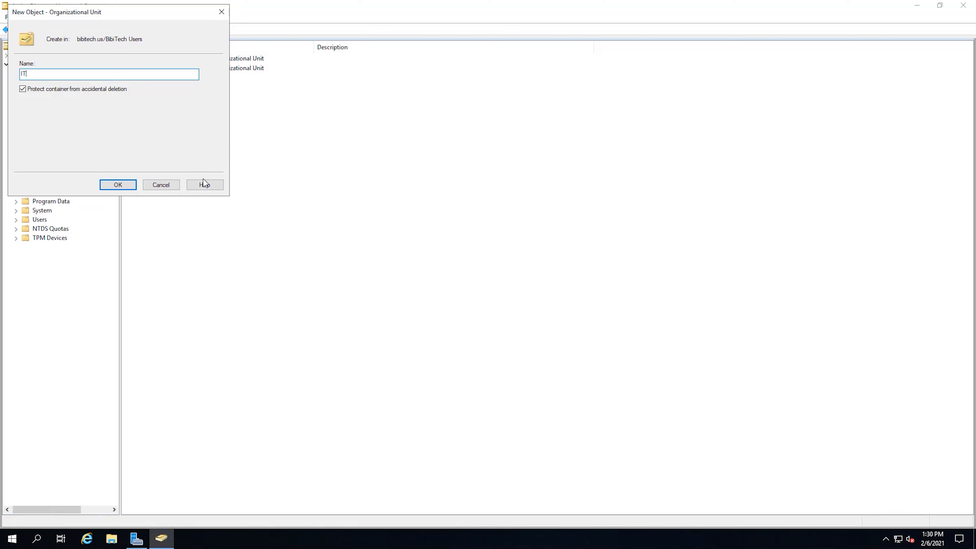
click(133, 186)
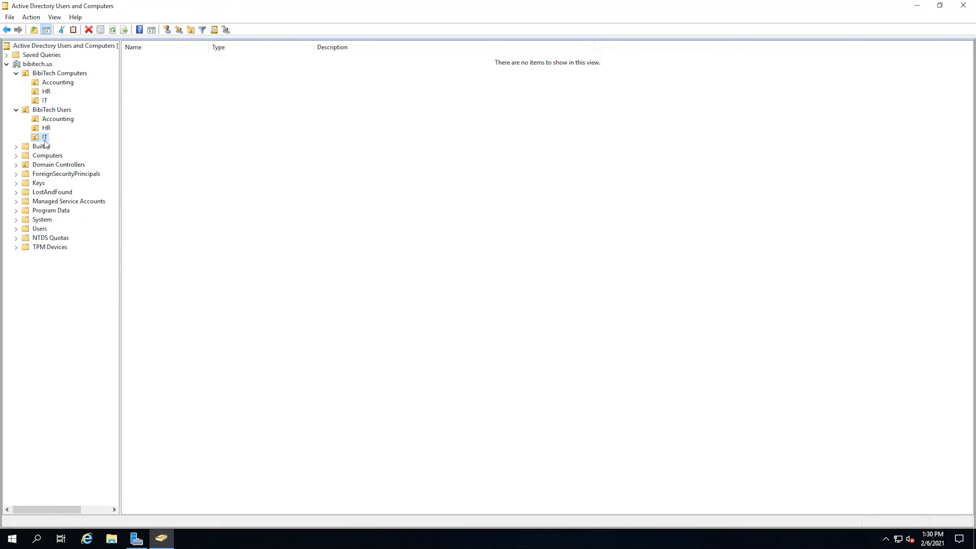
right_click(54, 142)
Create an 'Admins' organizational unit nested inside the IT OU of BibiTech Users
mouse_move(98, 187)
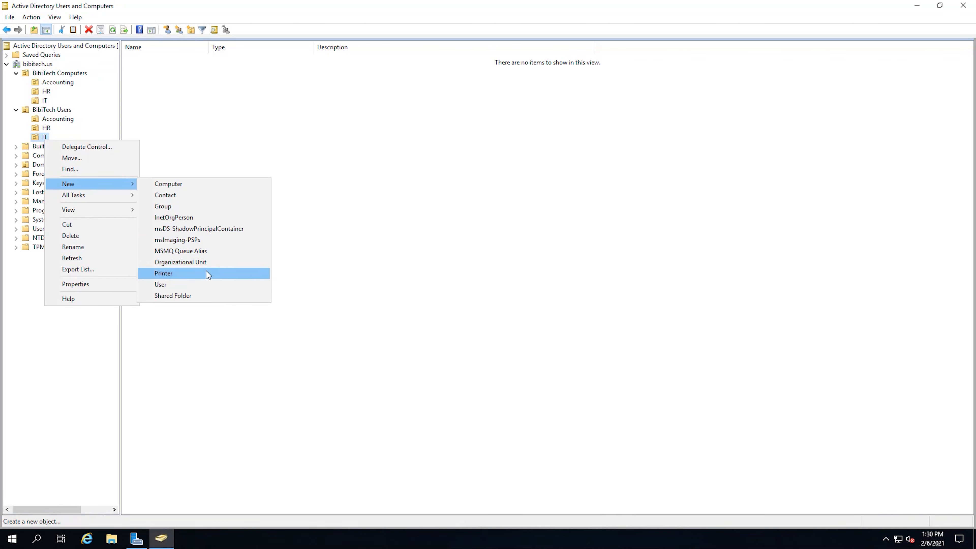
click(207, 263)
text(Admins)
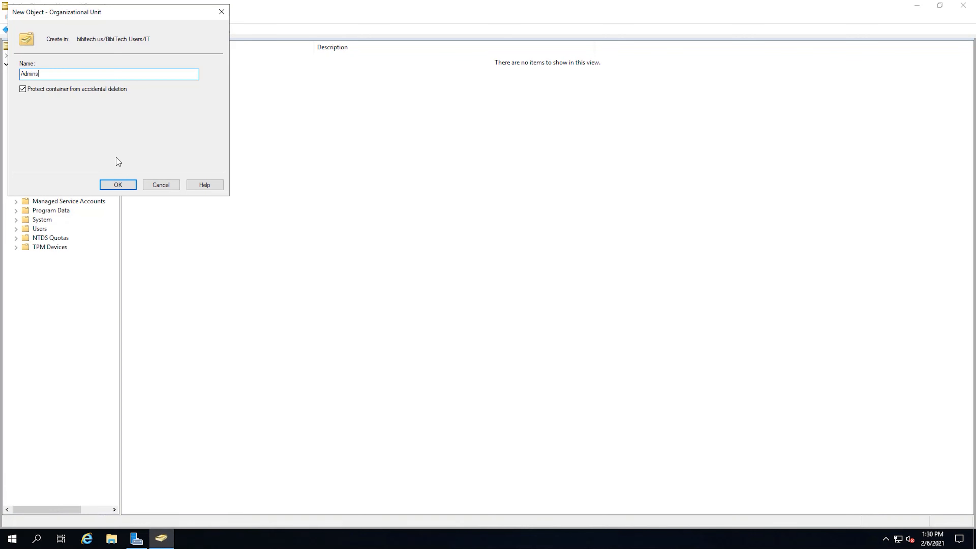
click(116, 185)
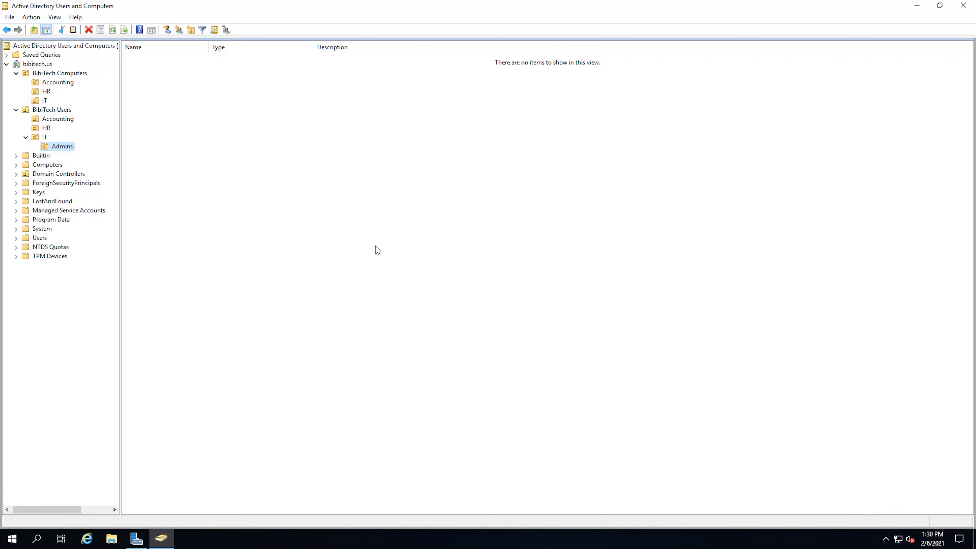
Open the New Object – User form in the IT OU under BibiTech Users
click(42, 138)
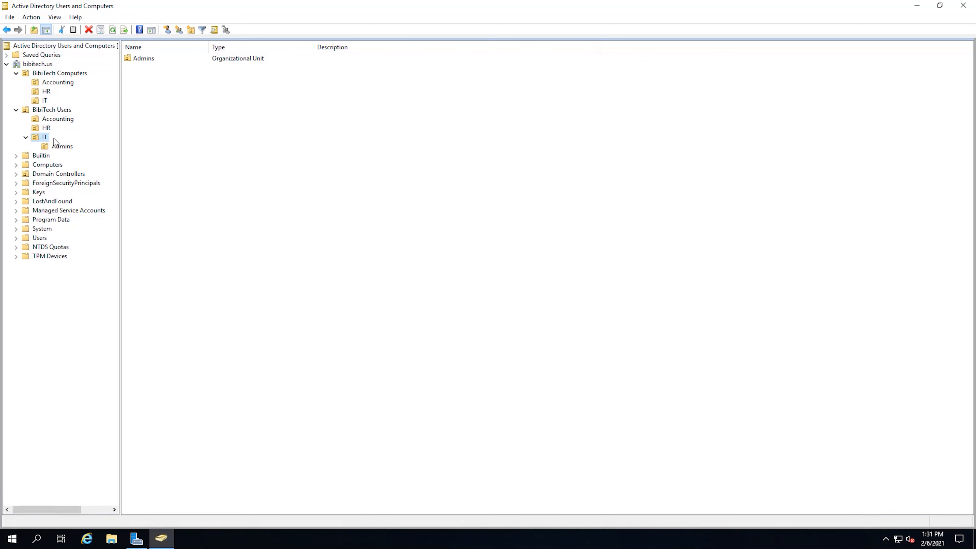
right_click(137, 134)
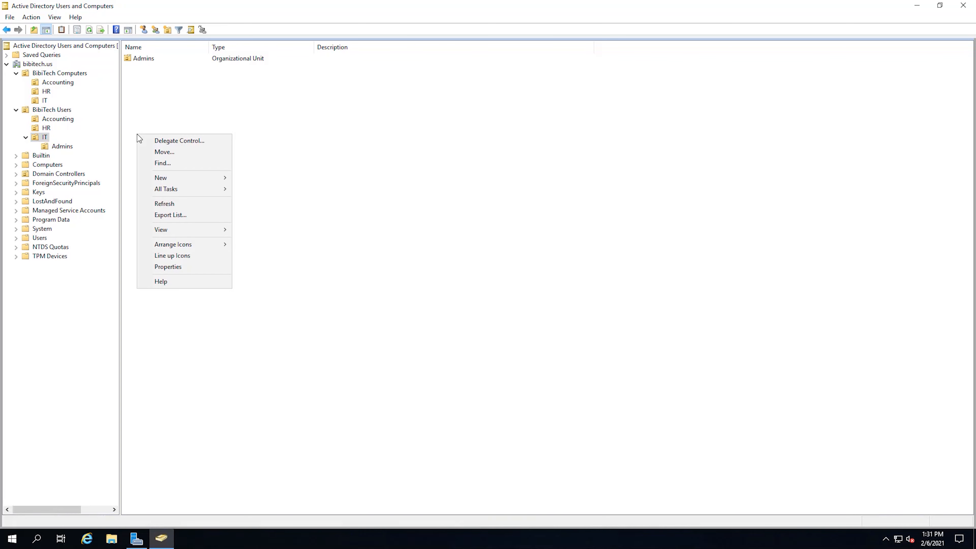
mouse_move(198, 182)
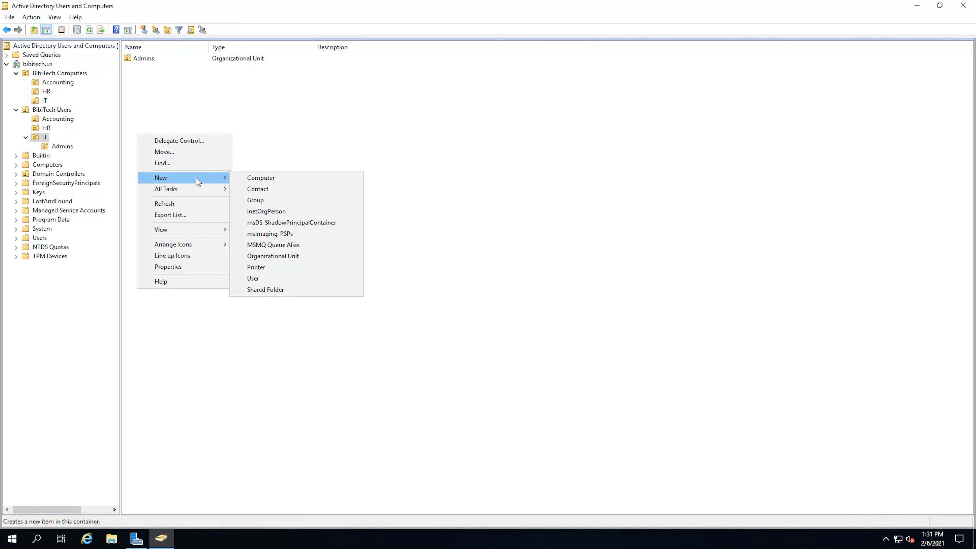
click(264, 278)
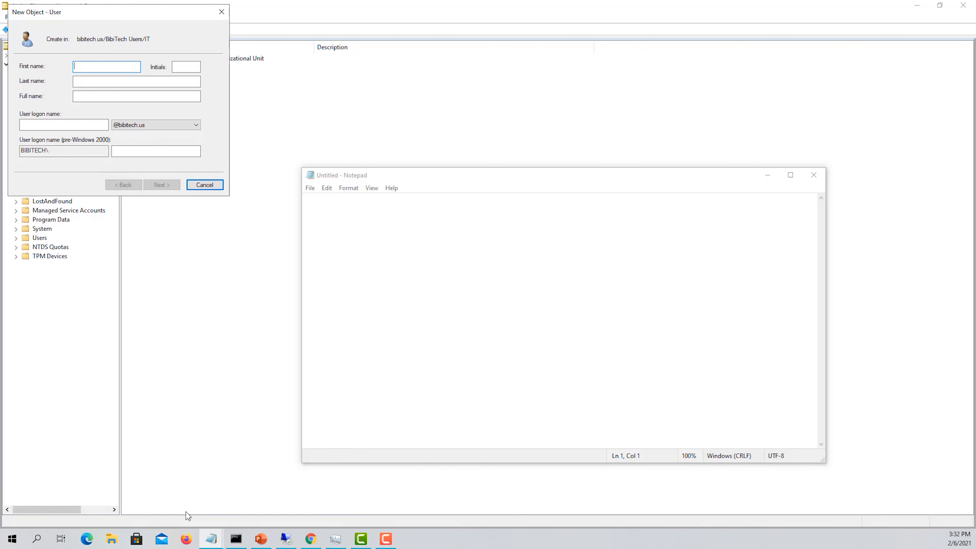
Paste the 'User:' heading and three users' full names into the blank Notepad document
click(496, 308)
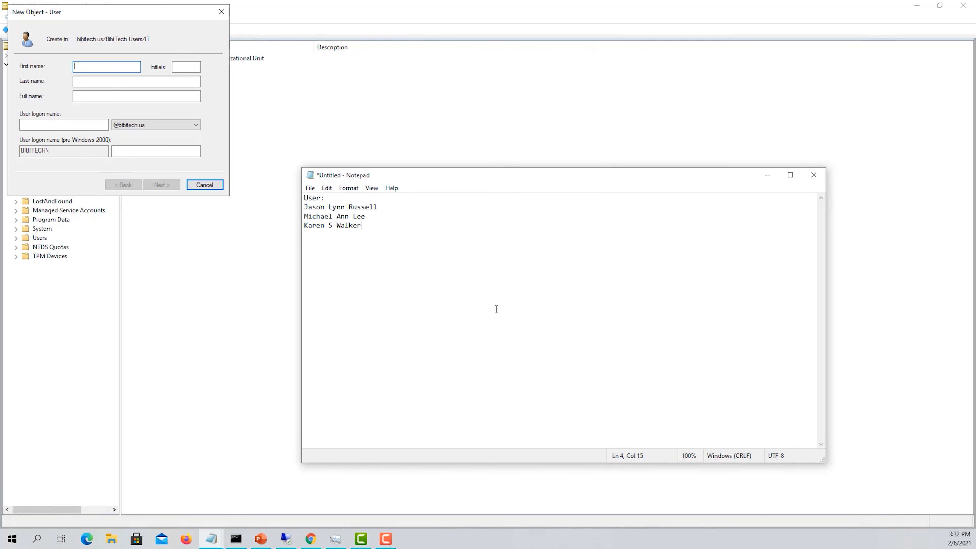
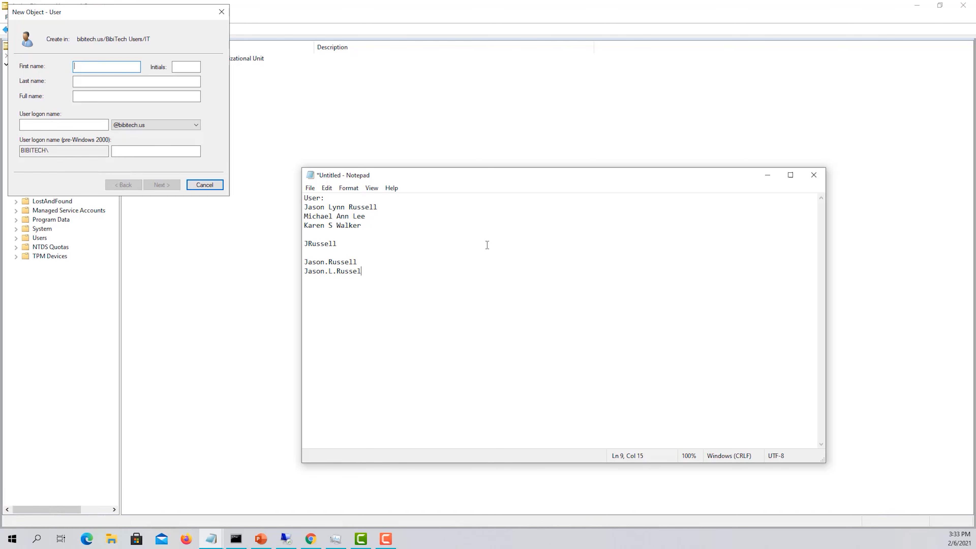
Copy the first user's first name from the Notepad notes into the new IT user's First name field
click(349, 246)
drag(349, 246, 304, 247)
right_click(306, 244)
click(324, 207)
drag(323, 208, 303, 208)
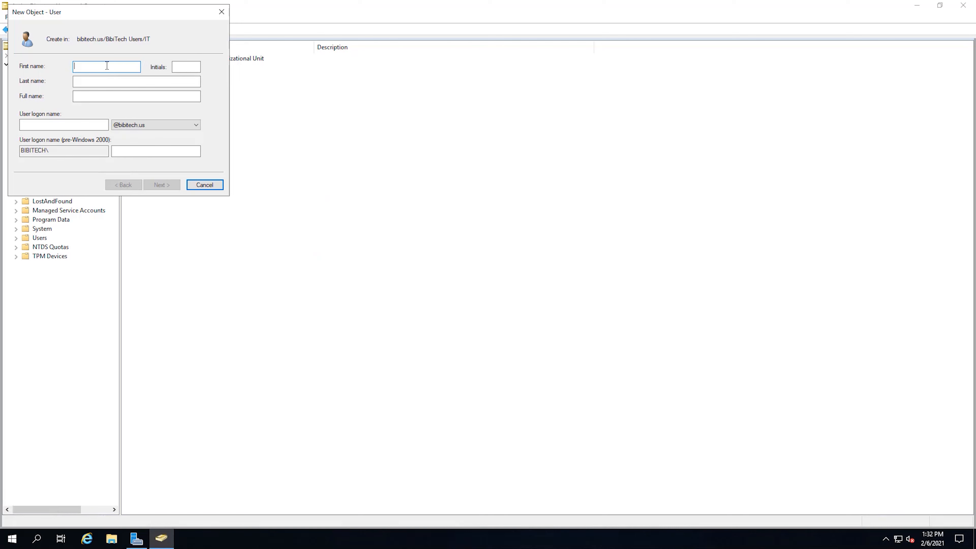
key(ctrl+v)
click(178, 67)
Enter the new user's last name and matching user logon name, then continue to the password page
click(135, 81)
text(Russel)
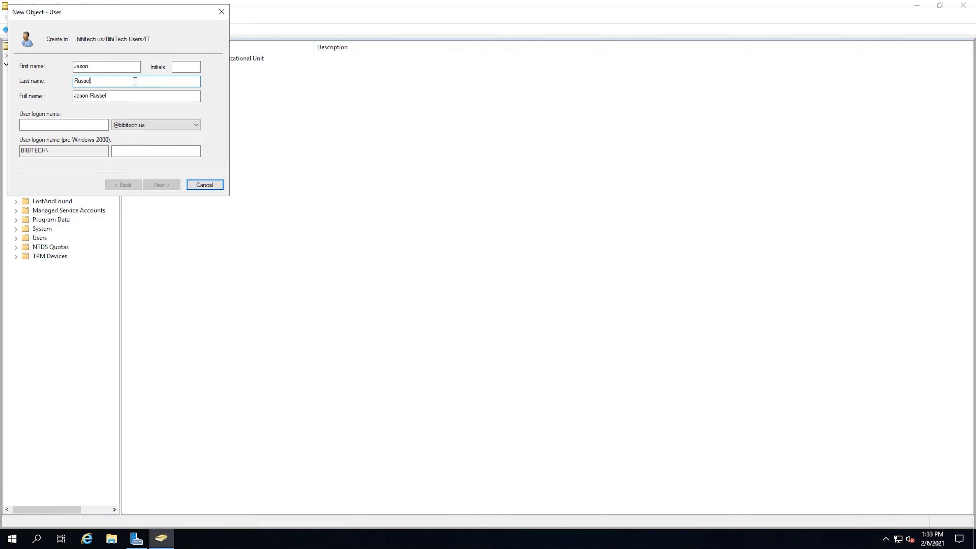
click(79, 122)
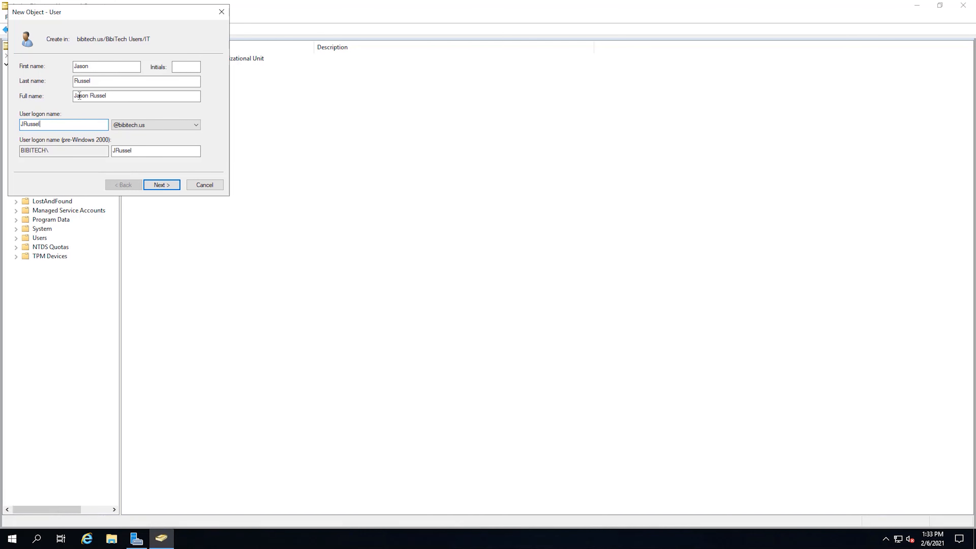
click(171, 189)
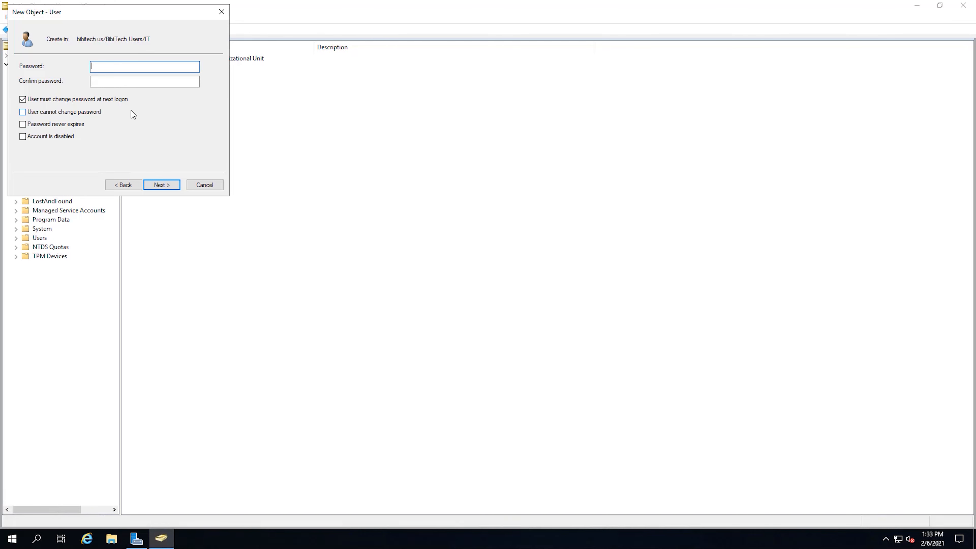
Set the new user's password, keeping change-at-next-logon on, and finish creating the account
click(22, 113)
click(572, 305)
drag(110, 9, 401, 123)
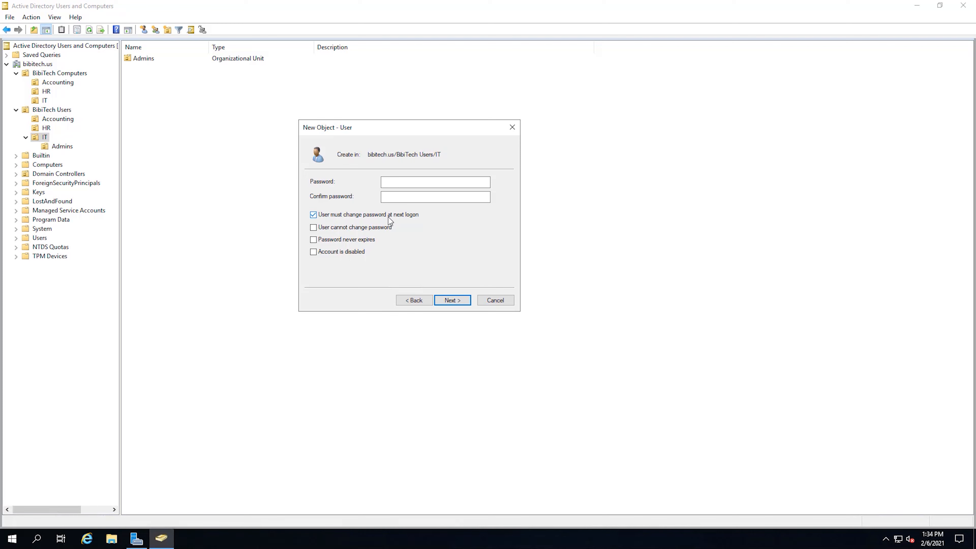
click(404, 186)
text(•••••••)
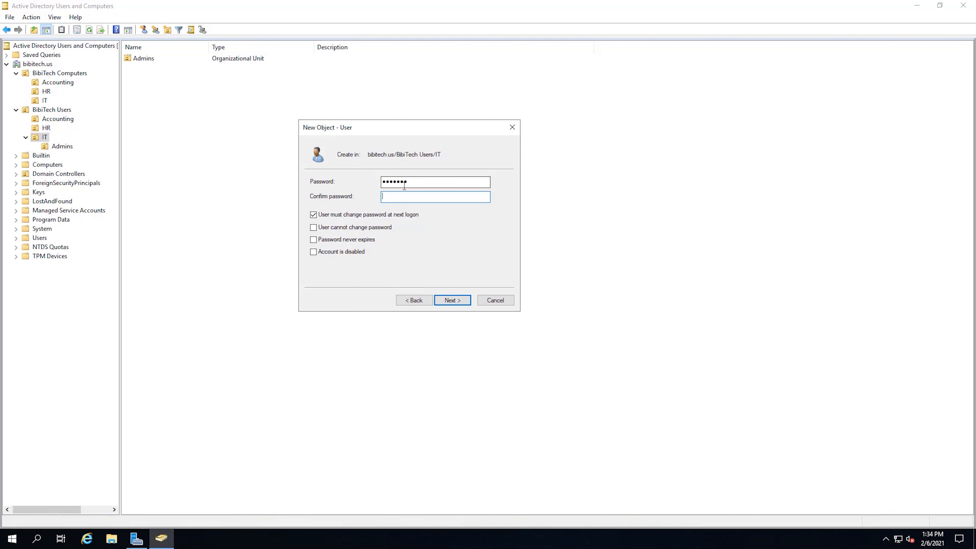
text(•••••••)
click(450, 299)
click(444, 298)
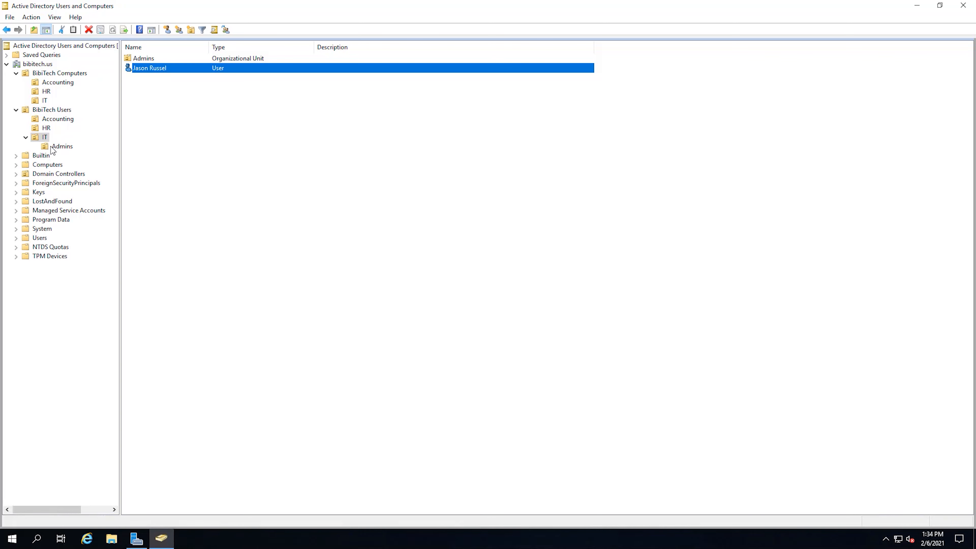
Open the Admins unit and begin a 'BibiAdmin' sub-unit, then cancel it
click(60, 147)
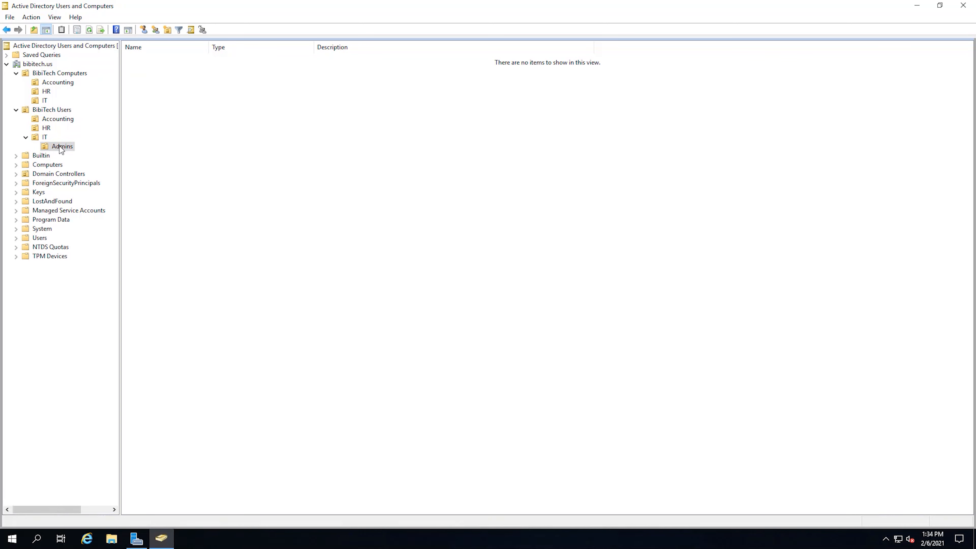
right_click(155, 156)
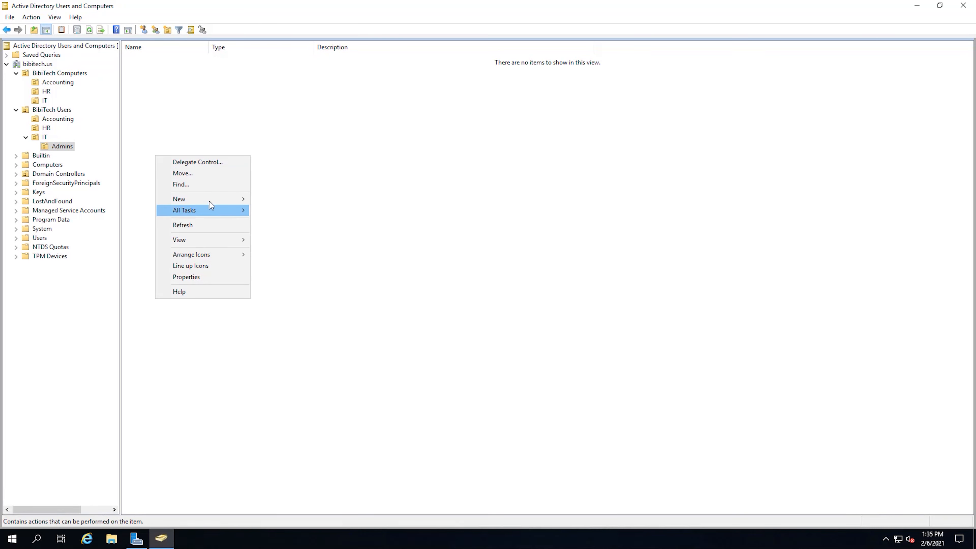
mouse_move(215, 200)
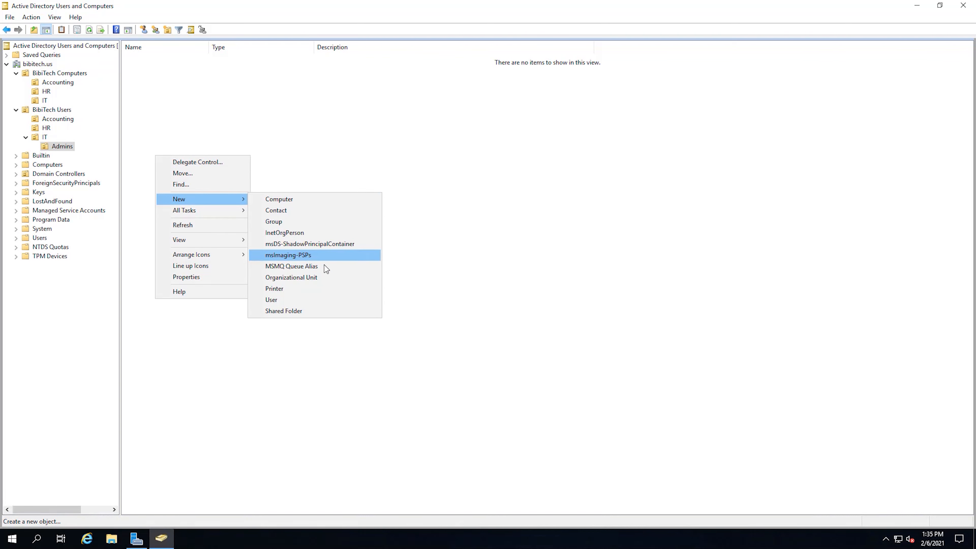
click(328, 278)
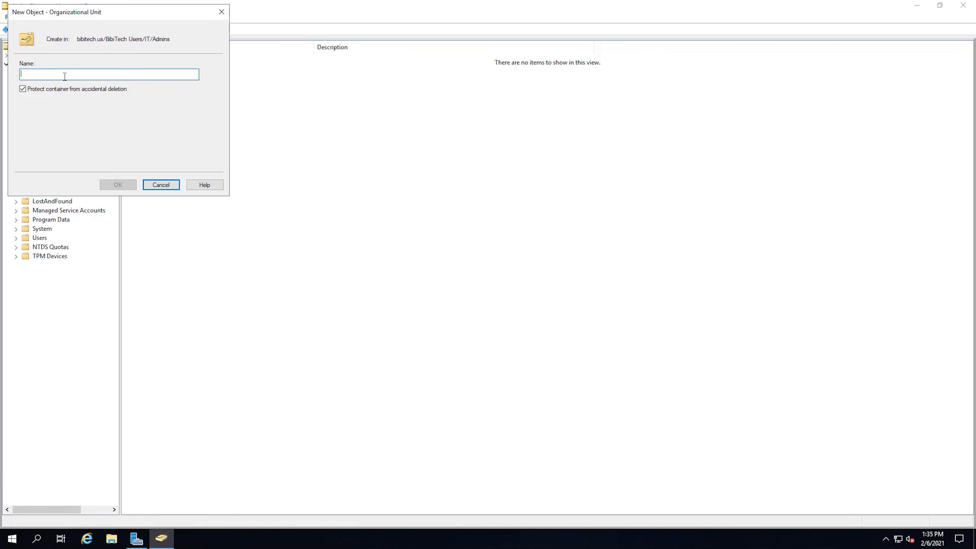
text(BibiAdmin)
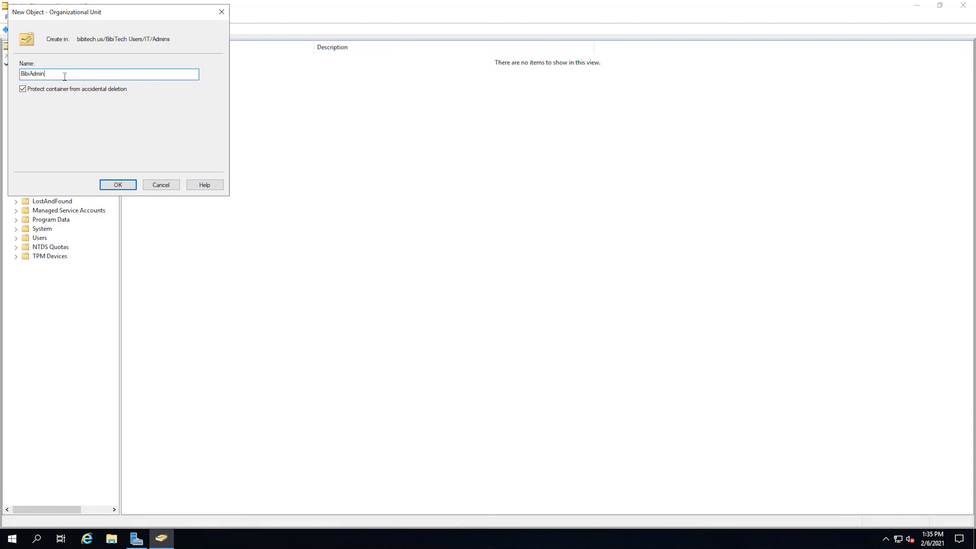
click(126, 186)
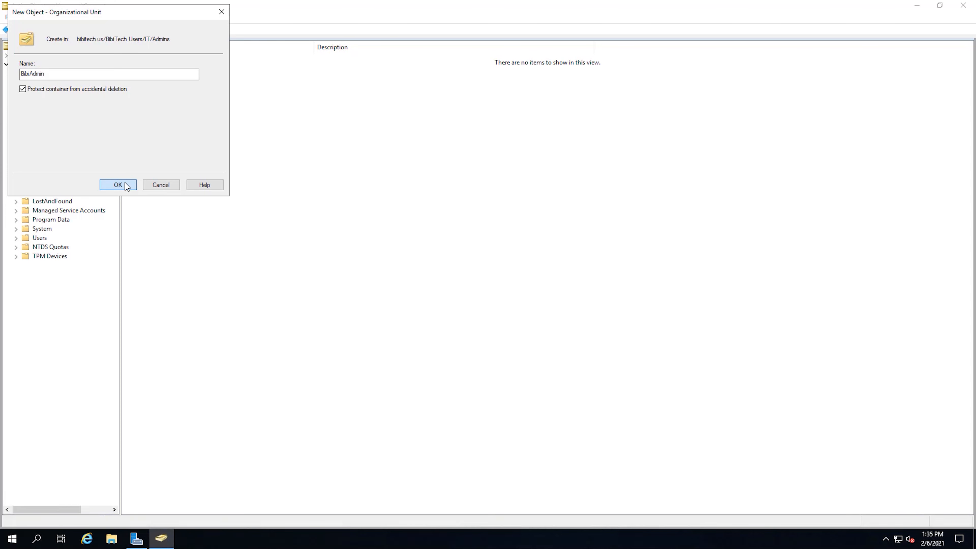
click(167, 184)
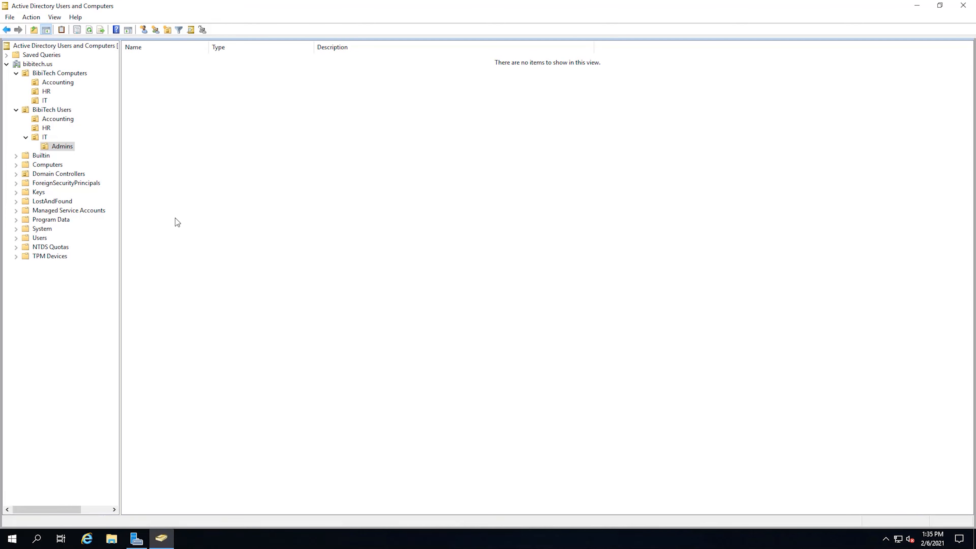
Start a new user in Admins named Bibi Admin with logon name 'BibiAdmin'
right_click(192, 167)
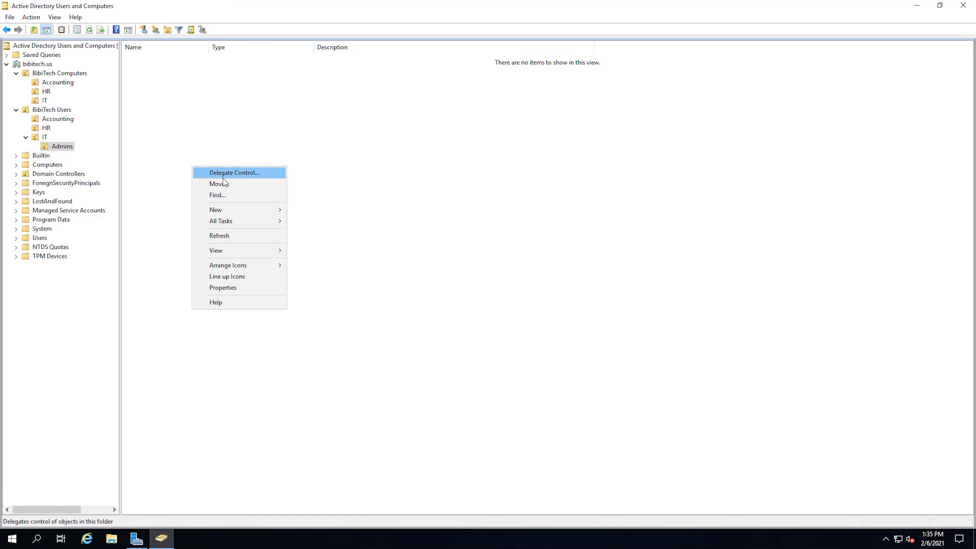
mouse_move(267, 211)
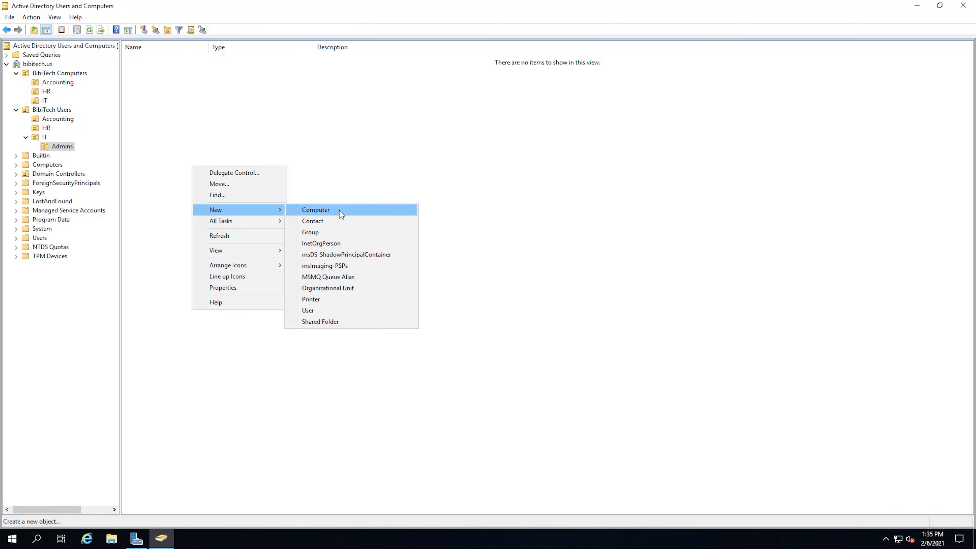
click(333, 310)
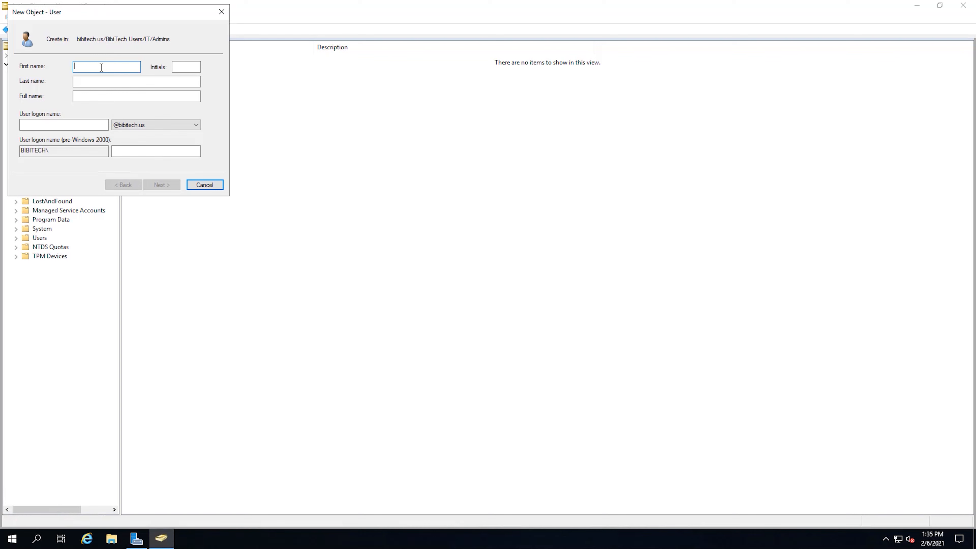
text(Bibi)
key(Tab)
key(Tab)
text(Admin)
click(37, 121)
text(BibiAdmin)
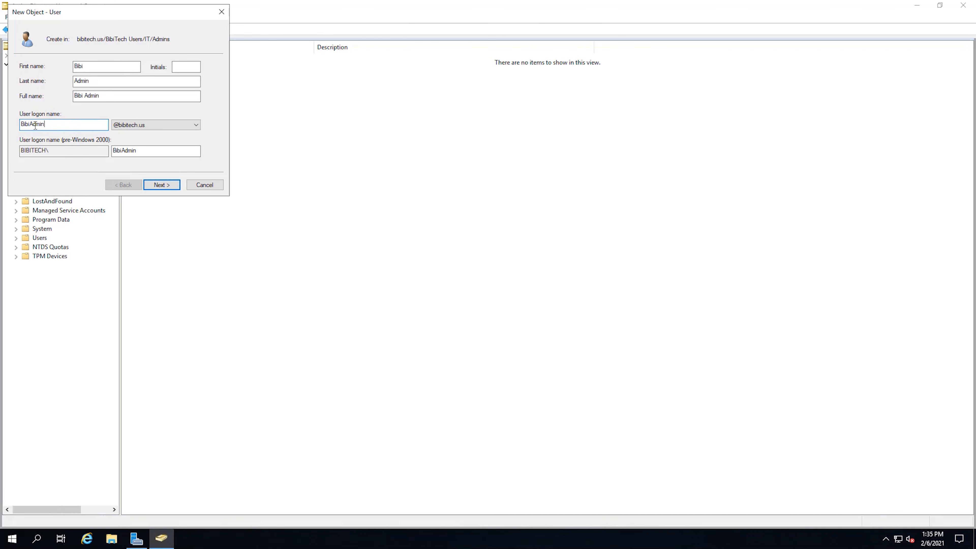
click(163, 187)
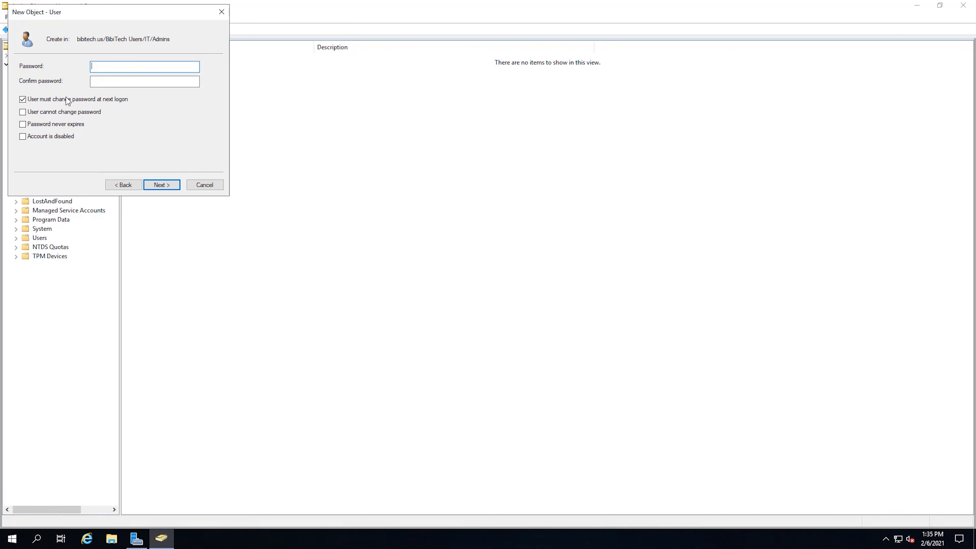
Set and confirm the Bibi Admin password and finish creating the account
text(****)
key(Tab)
text(***)
click(160, 185)
click(159, 185)
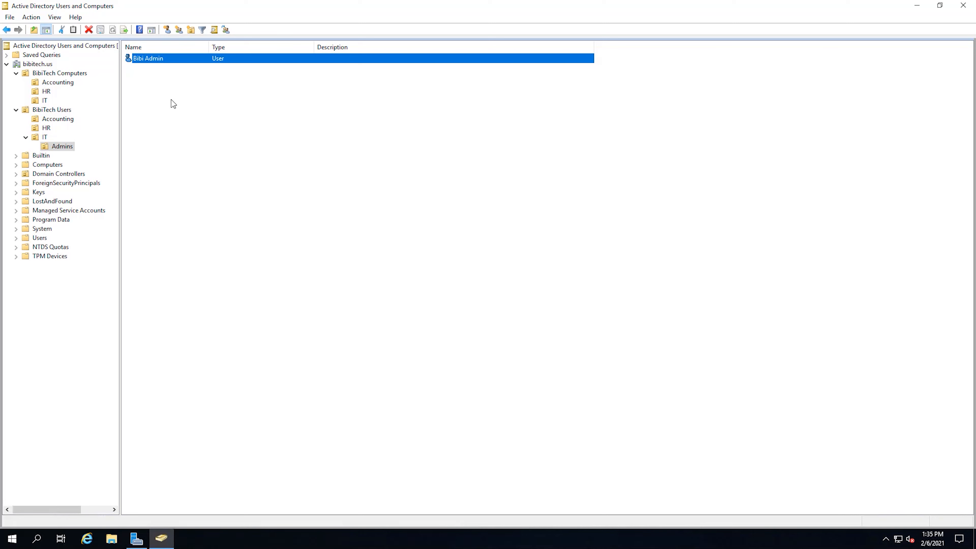
Start another Admins user with first name 'SCCM' and last name 'AdminSCCMAdmin'
right_click(180, 170)
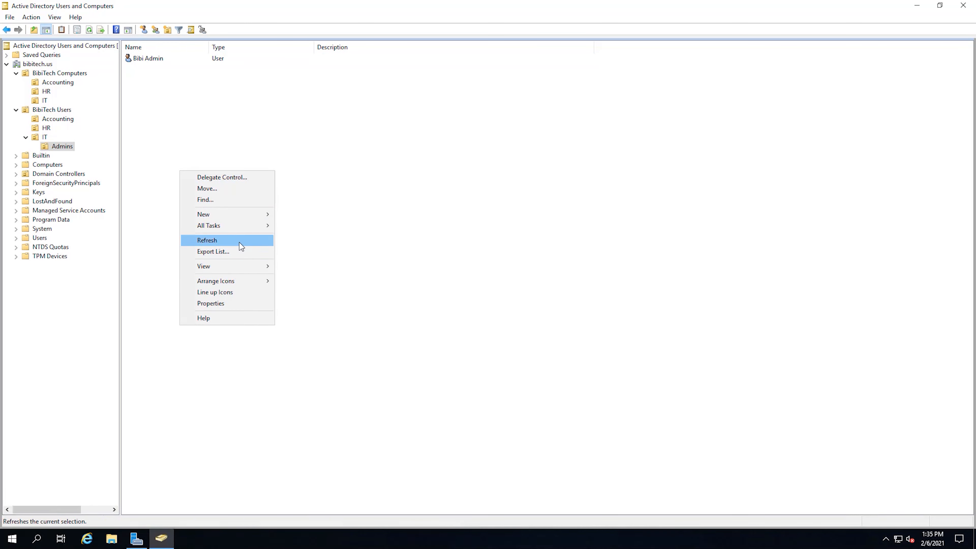
mouse_move(240, 216)
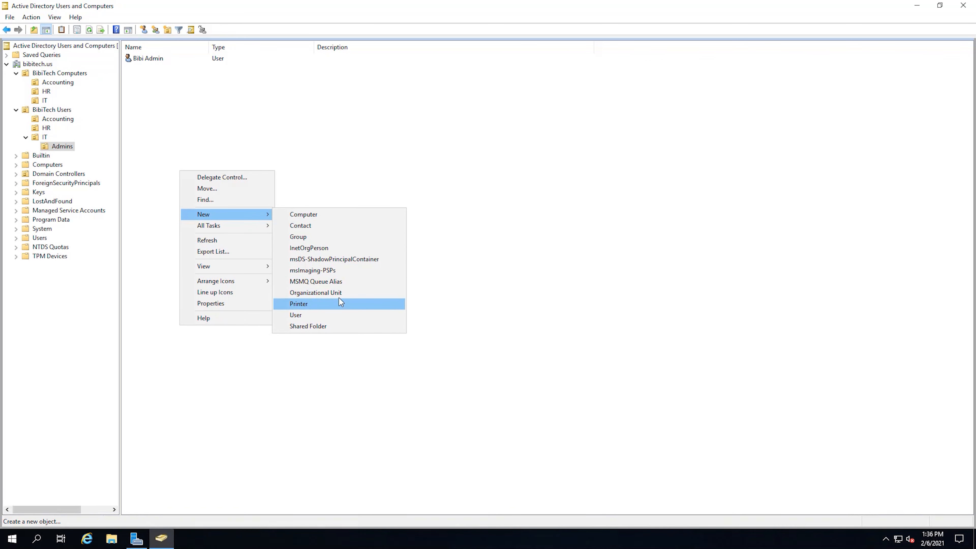
click(330, 316)
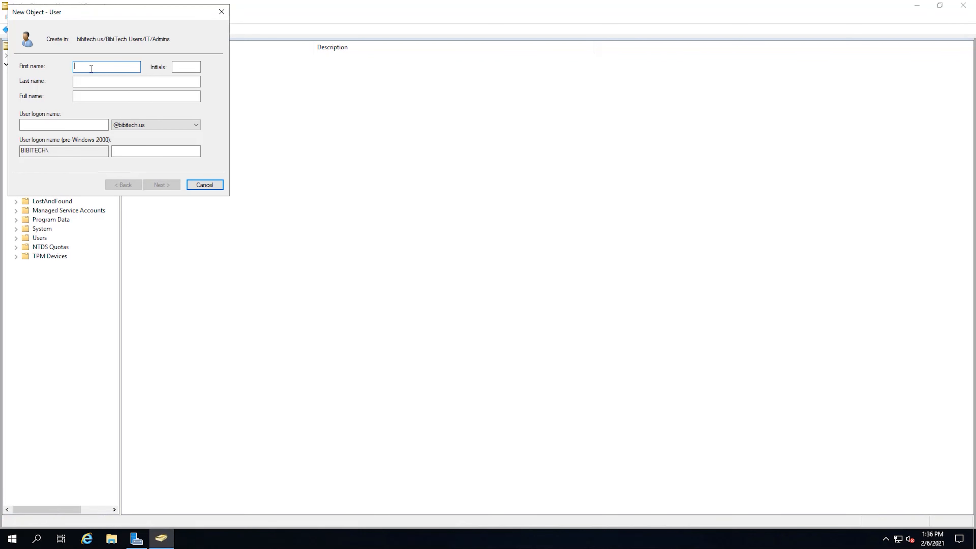
text(SCCM)
key(Tab)
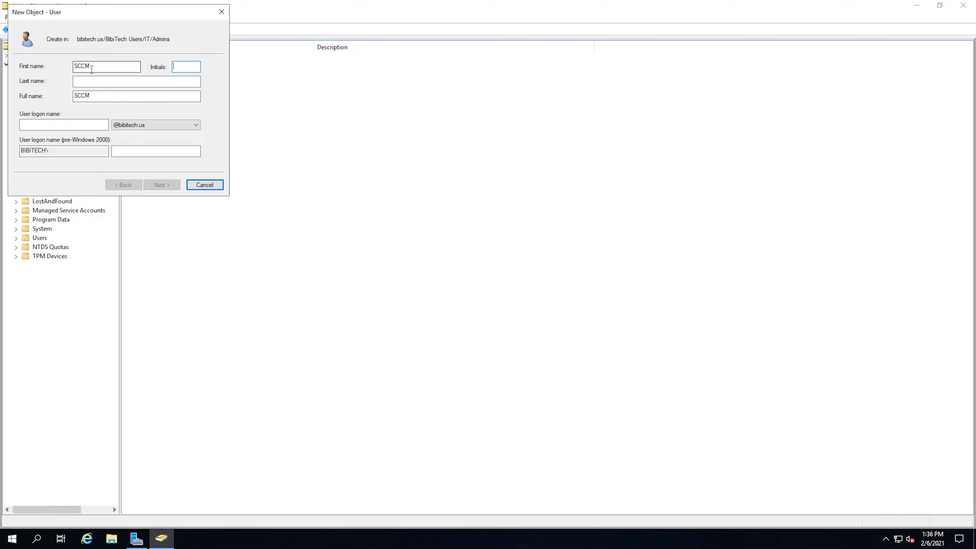
click(101, 80)
text(Ad)
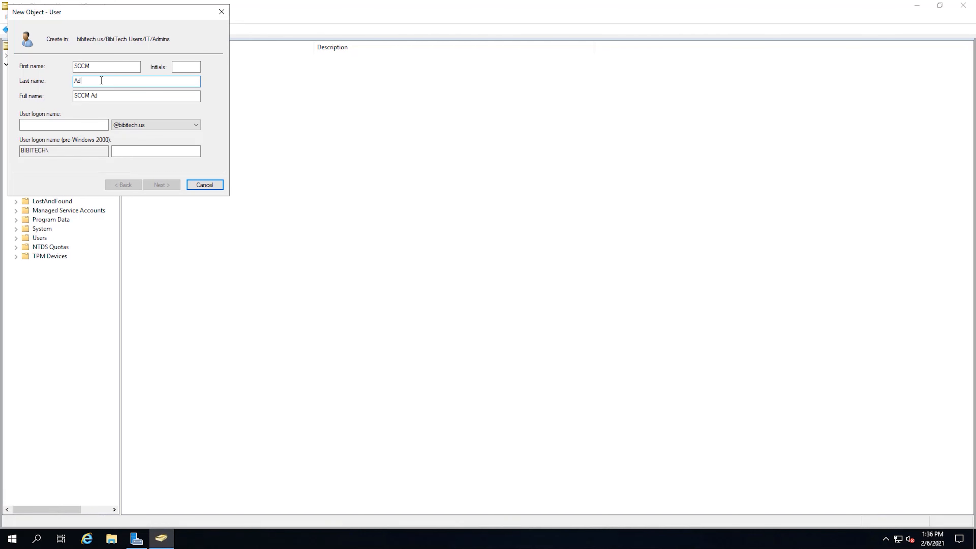
text(min)
text(SCCM)
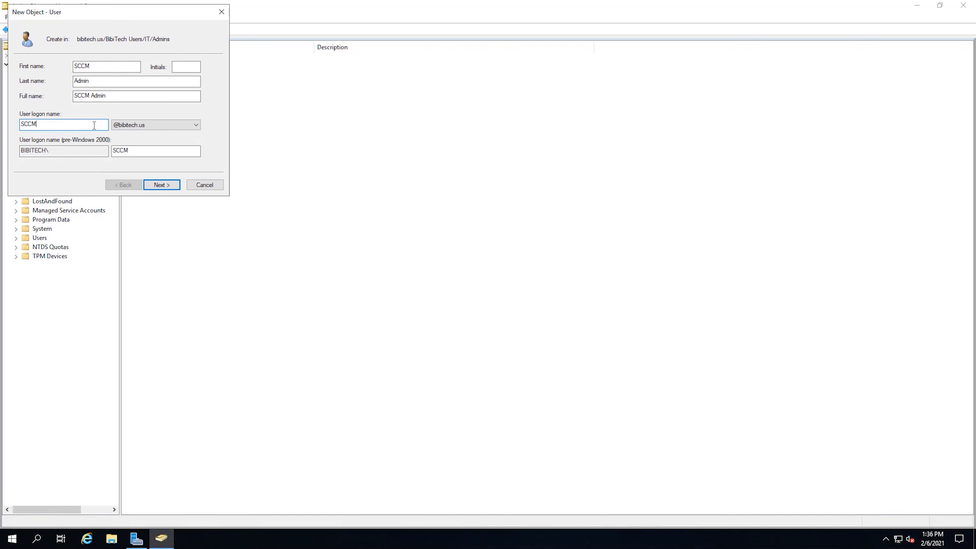
text(Admin)
click(165, 184)
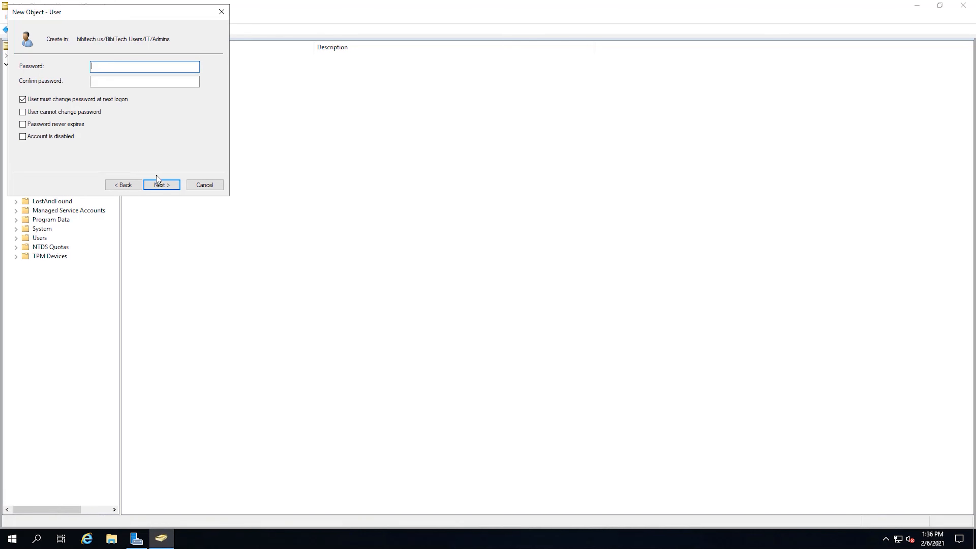
Give the SCCM Admin user a short password and try to finish; the password policy rejects it
text(•••••)
key(Tab)
text(•)
click(168, 184)
click(168, 185)
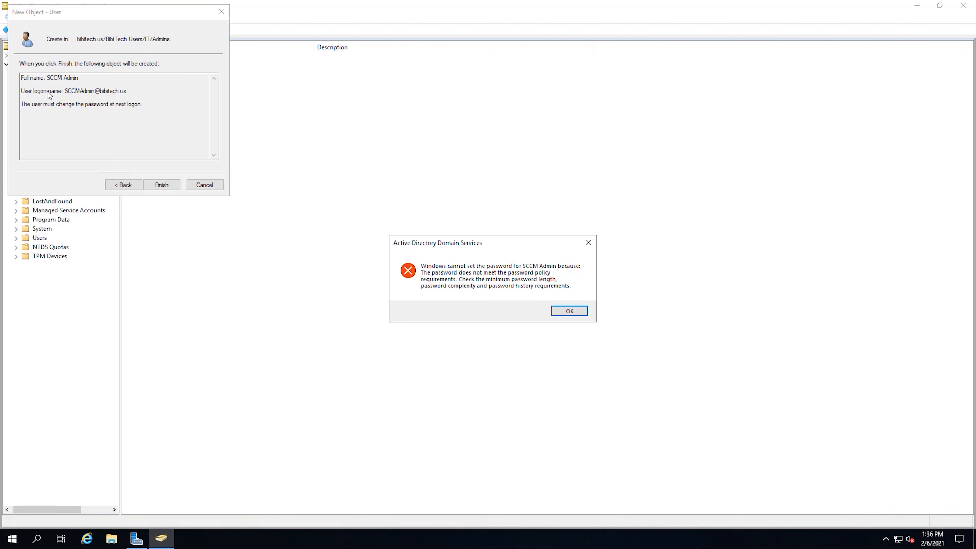
Dismiss the policy error, lengthen the SCCM Admin password in both fields, and create the user
click(569, 311)
click(122, 185)
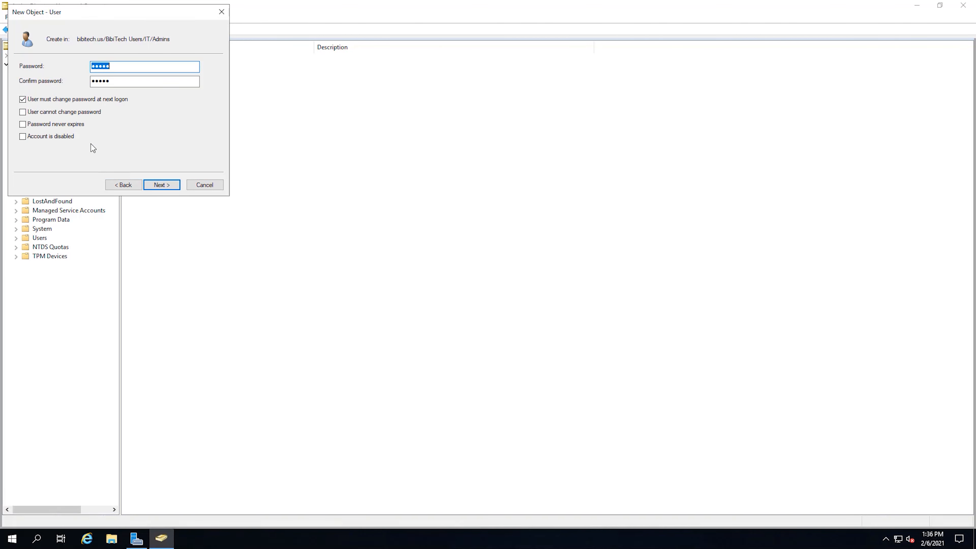
click(126, 67)
text(12)
key(Tab)
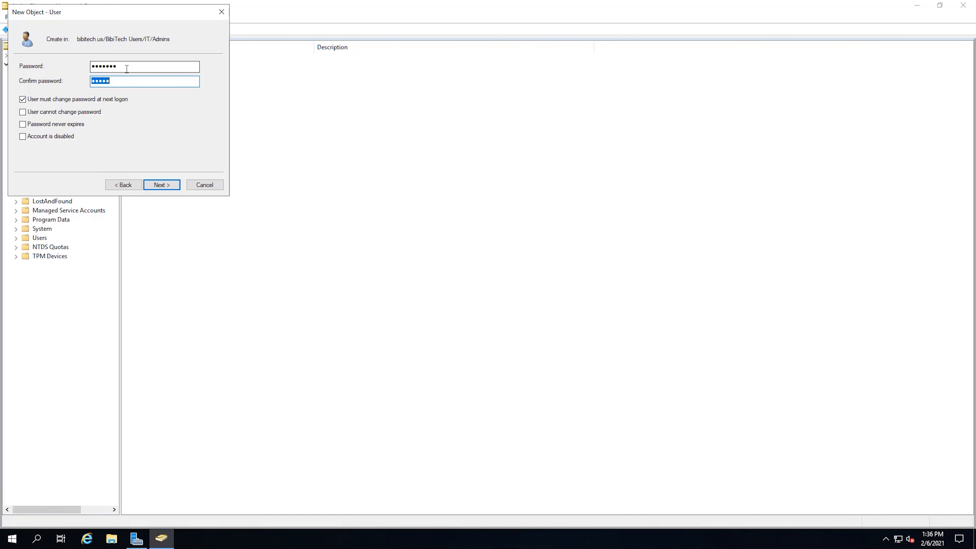
text(P••••••)
click(178, 186)
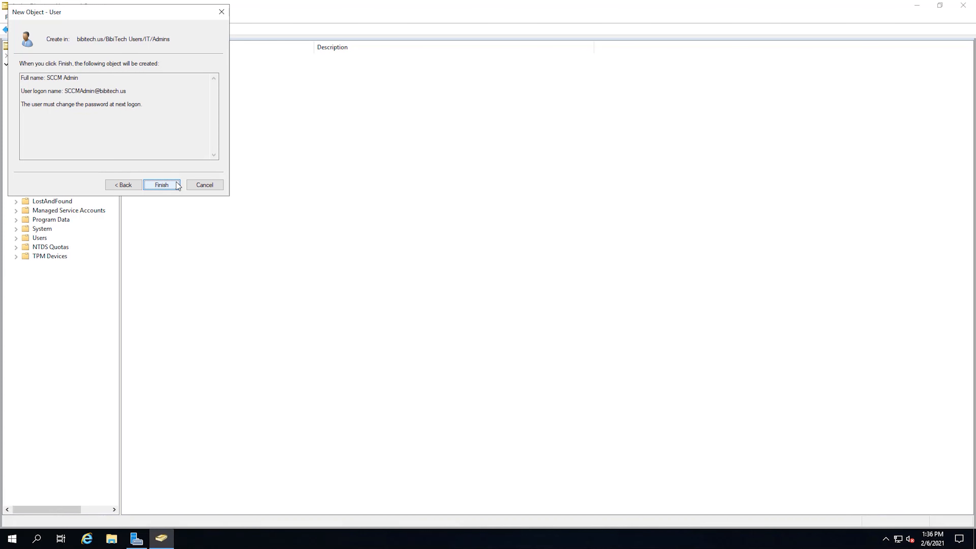
click(162, 185)
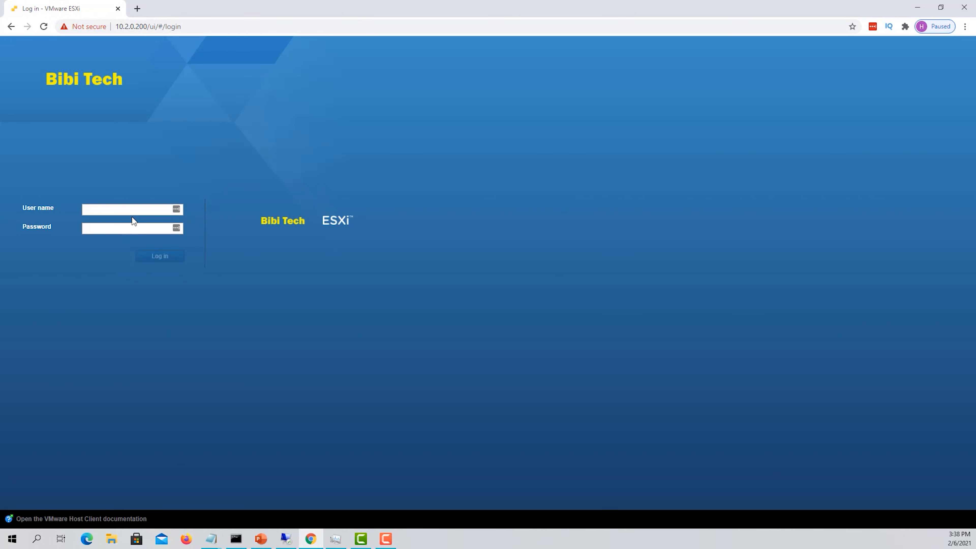
Log in to the ESXi Host Client as root
click(134, 209)
text(root)
key(Tab)
text(************)
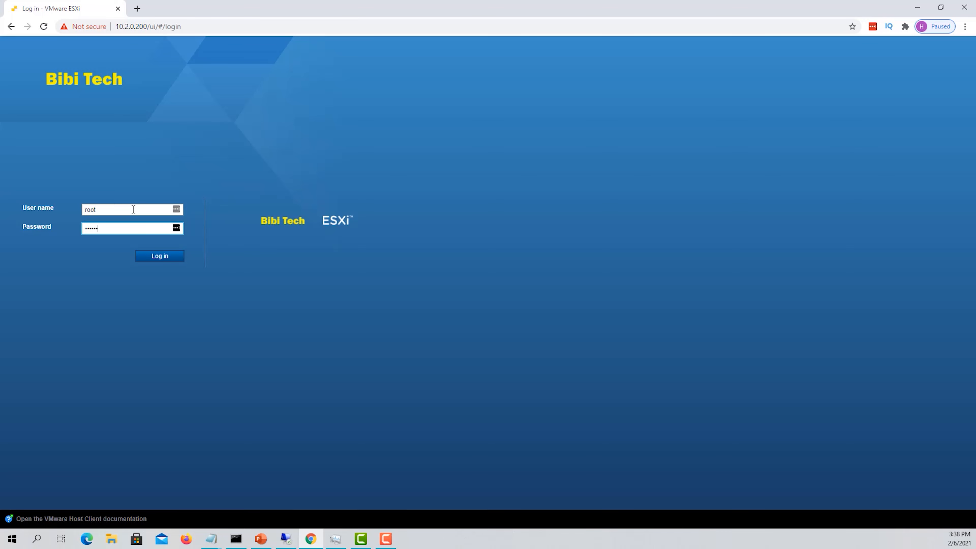
key(Return)
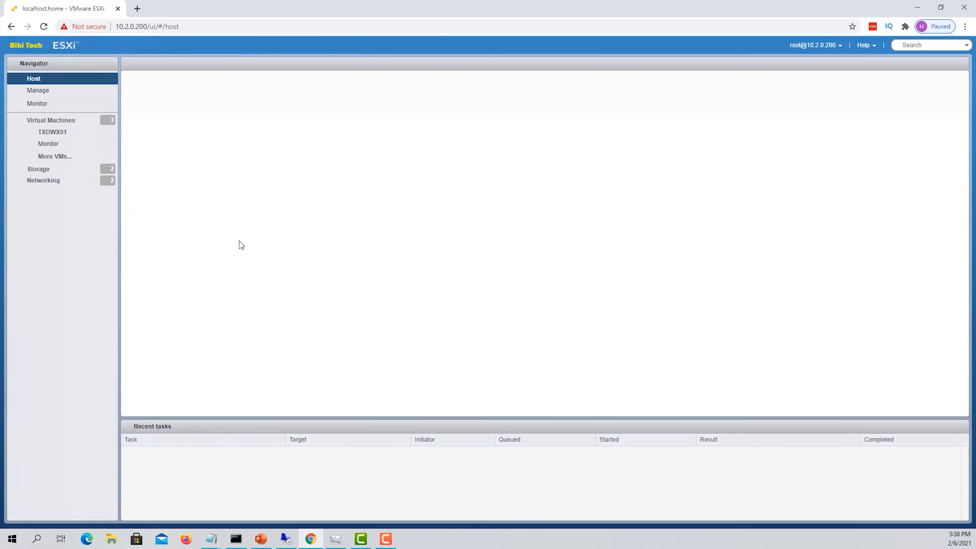
Open the TXDWX01 virtual machine's console and launch File Explorer in the guest
click(49, 133)
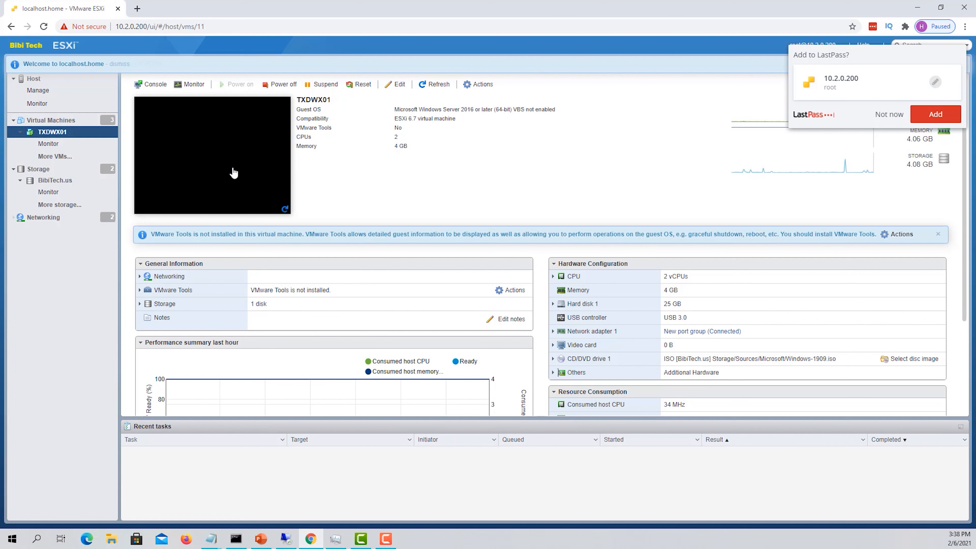
click(251, 142)
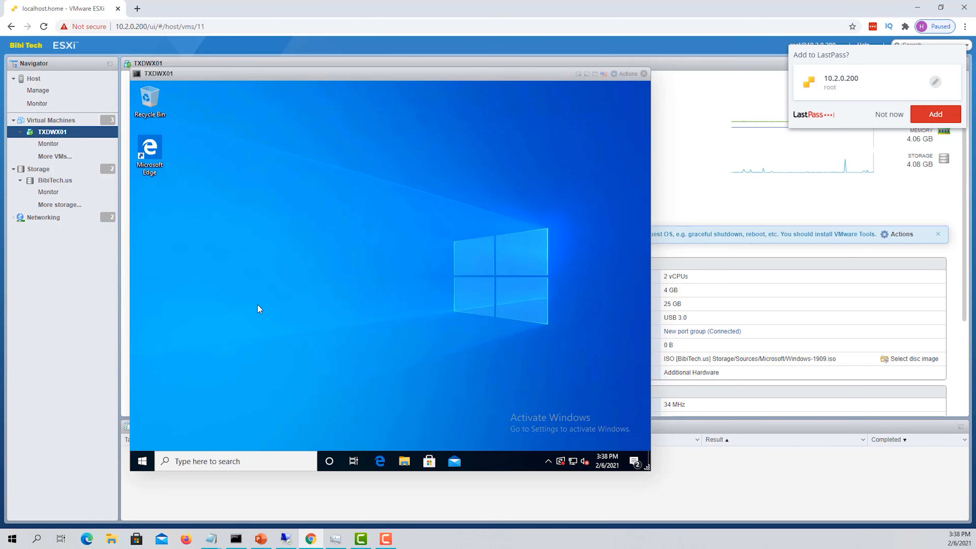
click(404, 461)
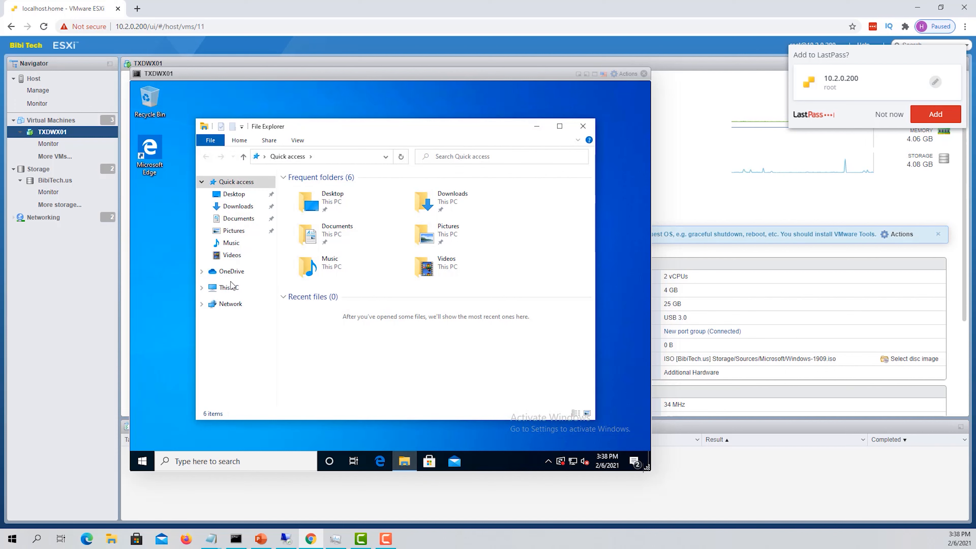
right_click(230, 291)
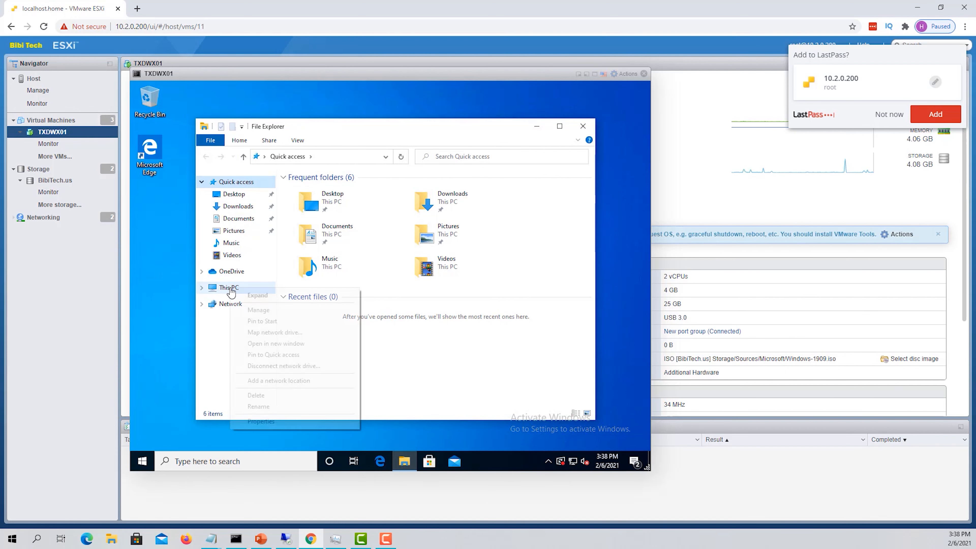
Show the guest's System properties: DESKTOP-SN37KV3, Windows 10 Enterprise, in WORKGROUP
click(261, 421)
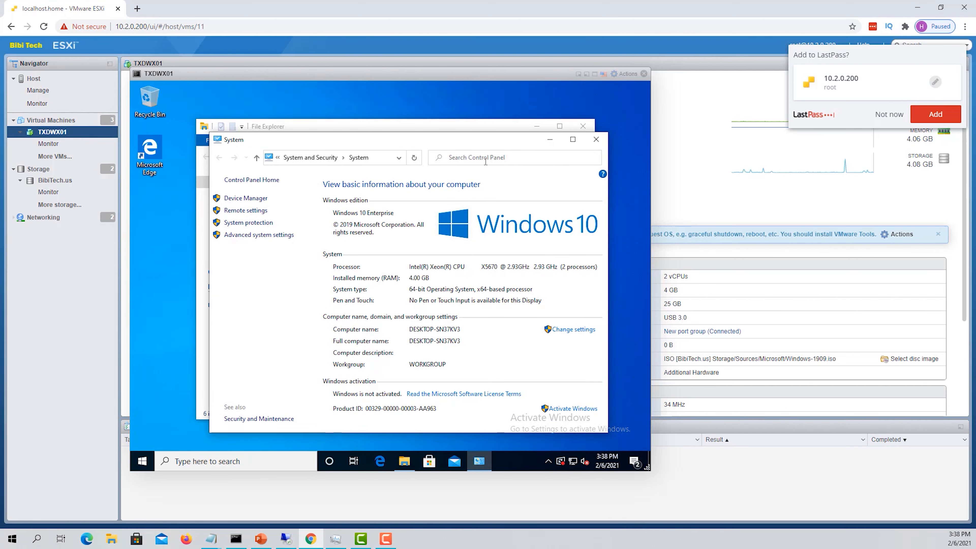
drag(486, 138, 467, 146)
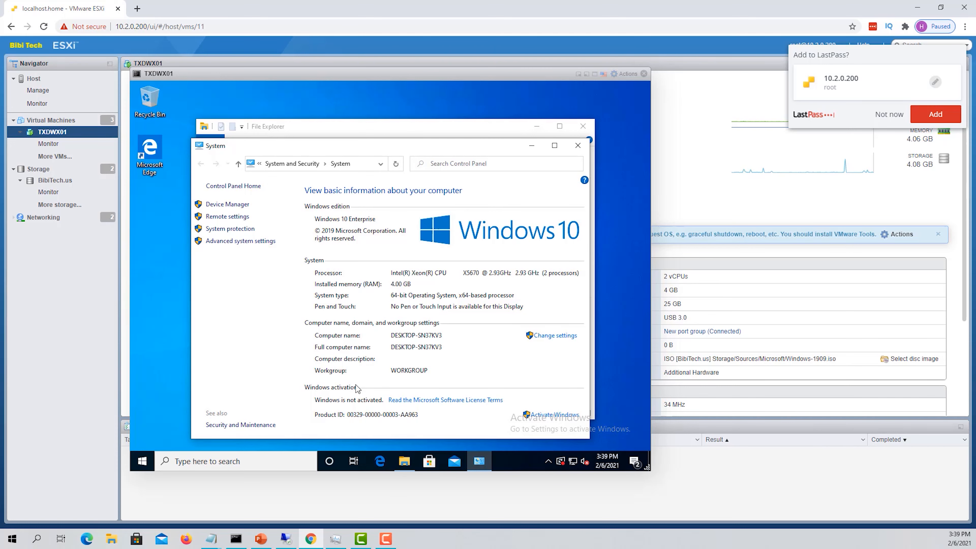
click(253, 464)
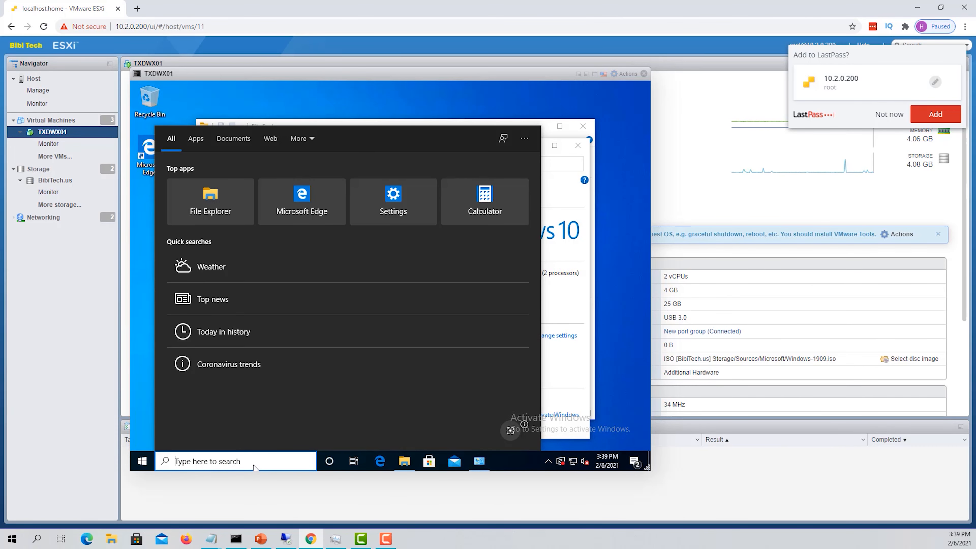
Open Command Prompt in the guest and ping dc01, getting four IPv6 replies
text(cmd)
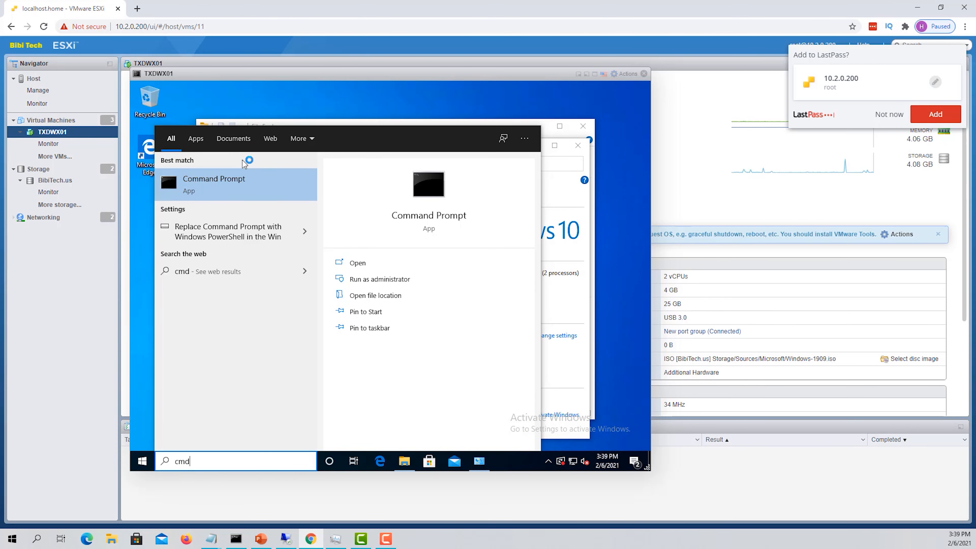
click(240, 179)
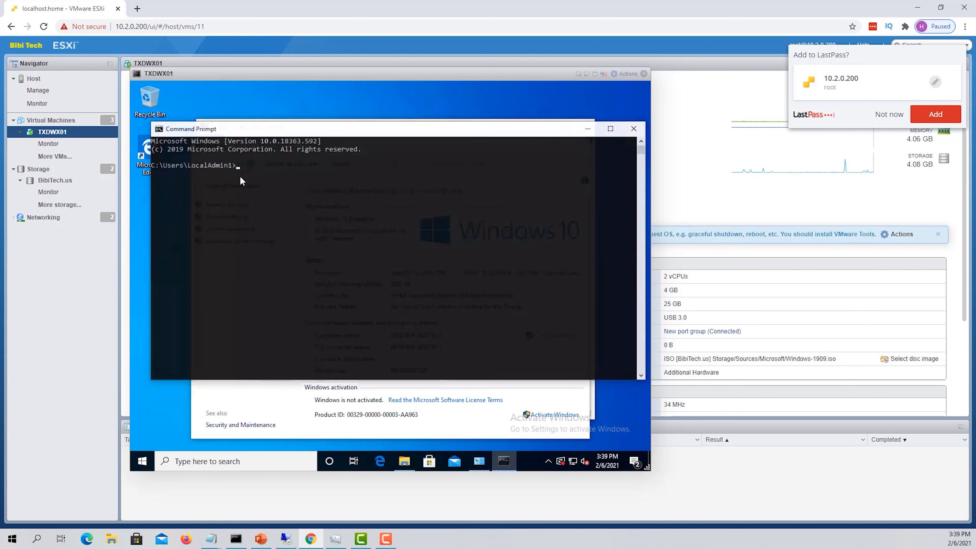
text(ping dc01)
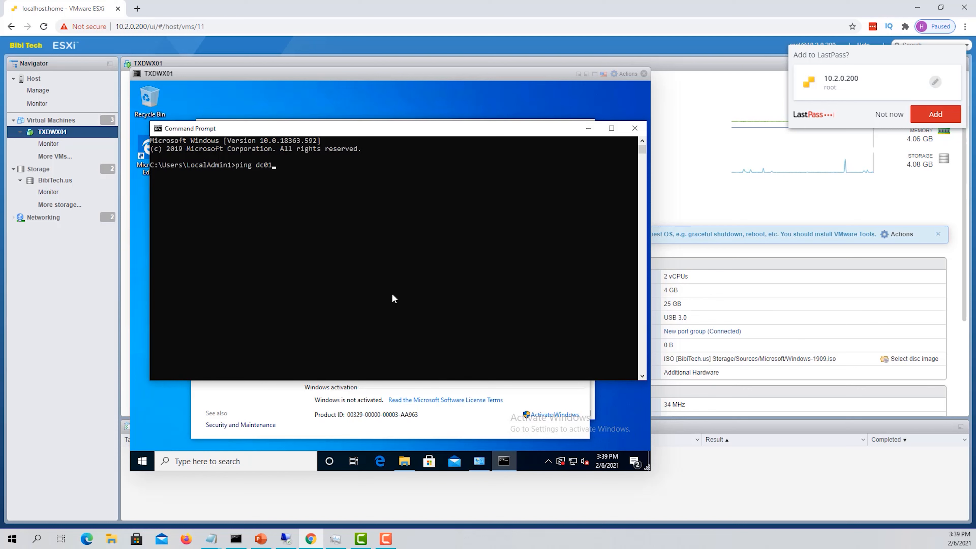
key(Return)
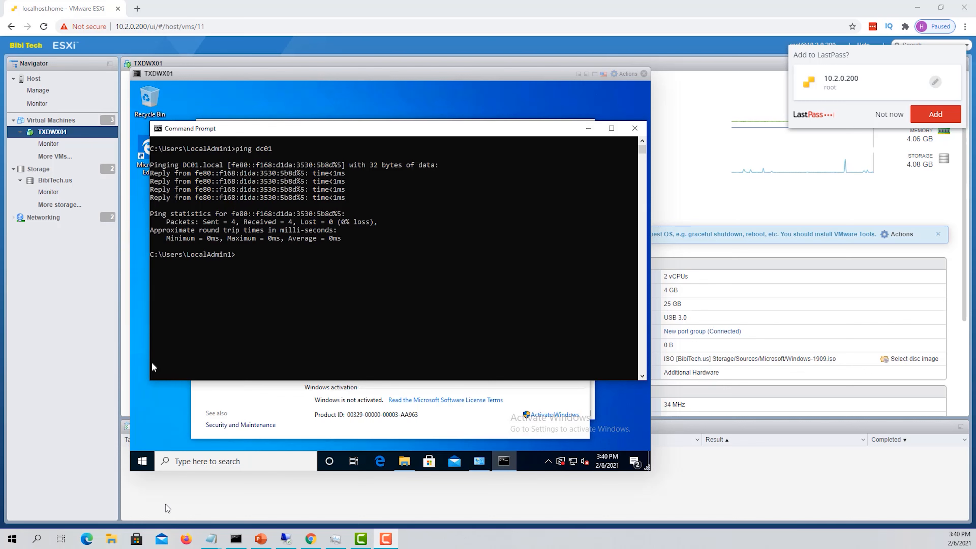
Run 'ping -4 dc01' to confirm IPv4 replies from 10.2.0.100 with 0% loss
click(375, 256)
key(Escape)
text(ping -4 dc01)
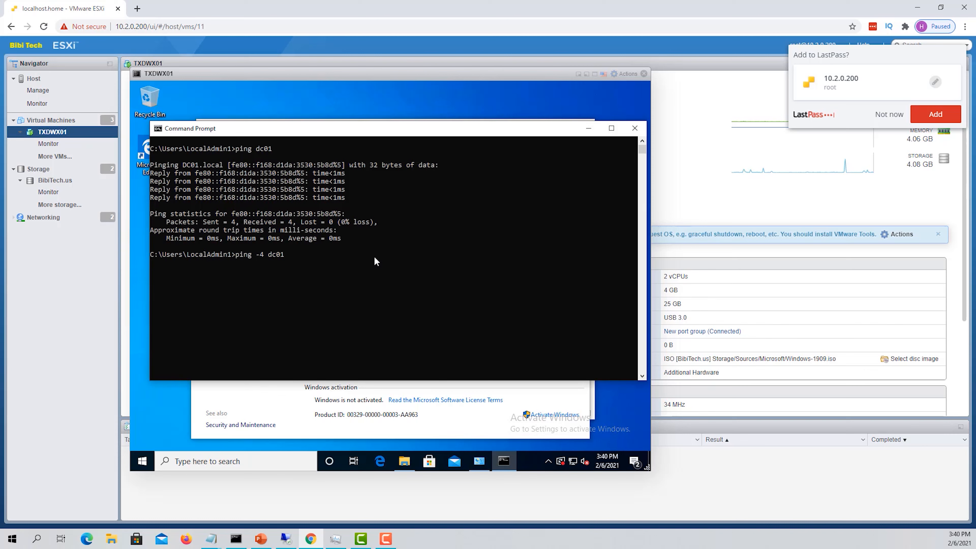
key(Return)
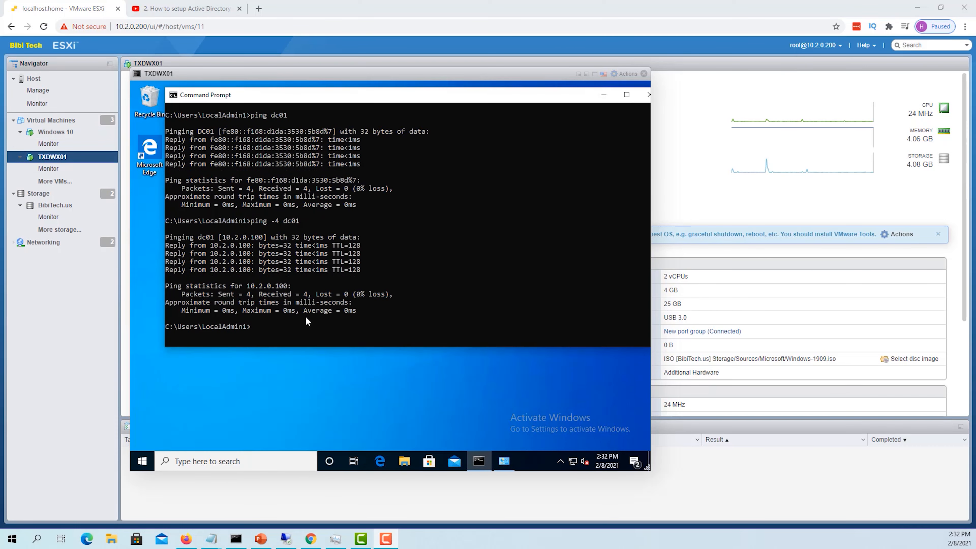
click(289, 327)
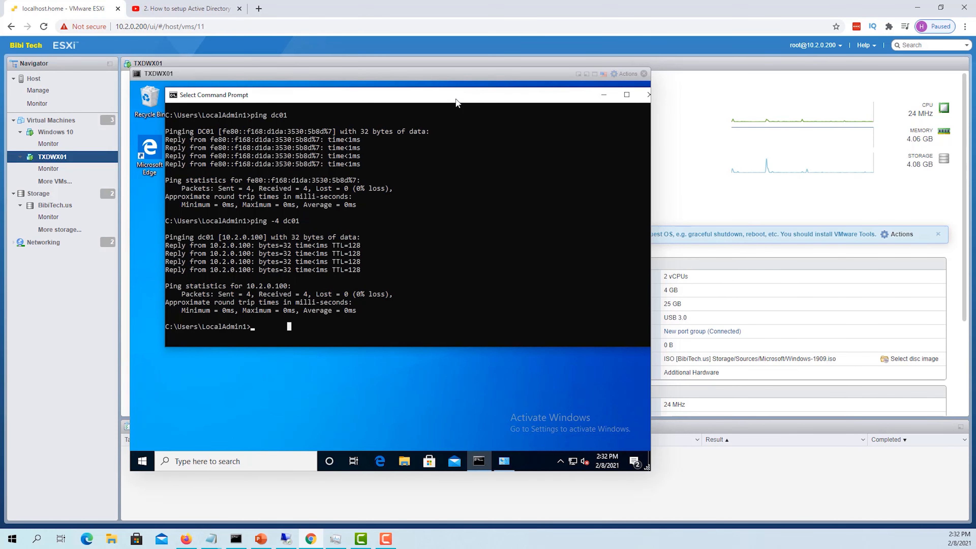
Run nslookup 10.2.0.100 in Command Prompt and highlight the resulting Non-existent domain error
drag(456, 102, 452, 103)
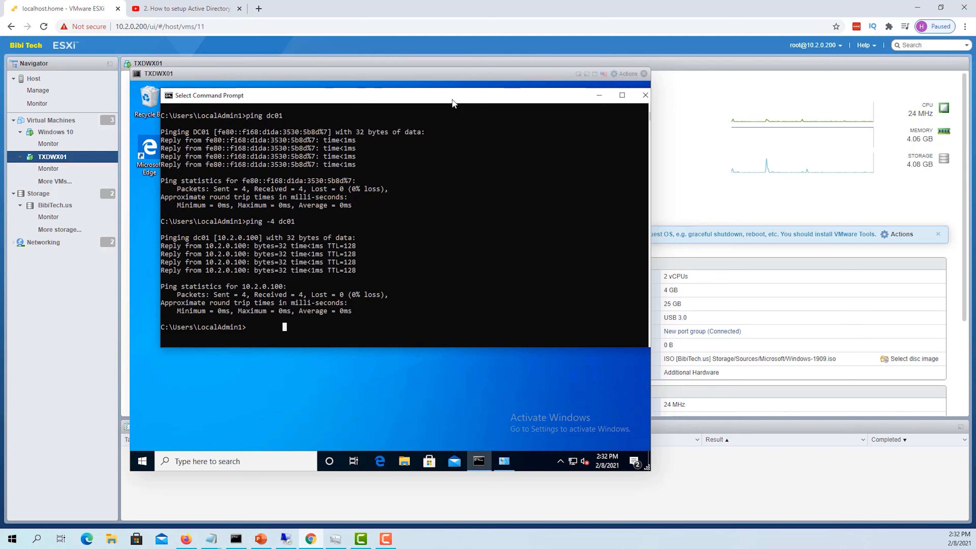
key(Escape)
text(nslookup)
text(10.2.100)
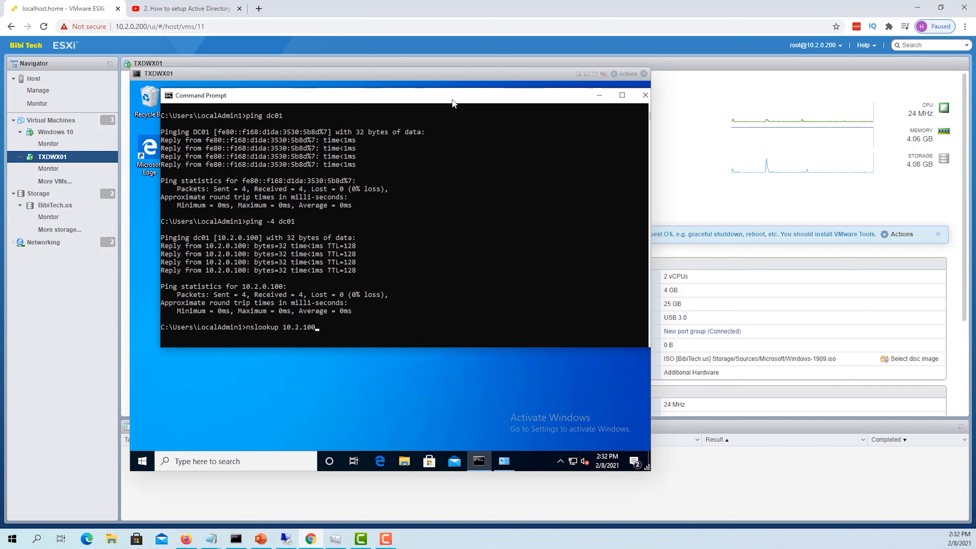
key(BackSpace)
key(BackSpace)
key(BackSpace)
text(0.100)
key(Return)
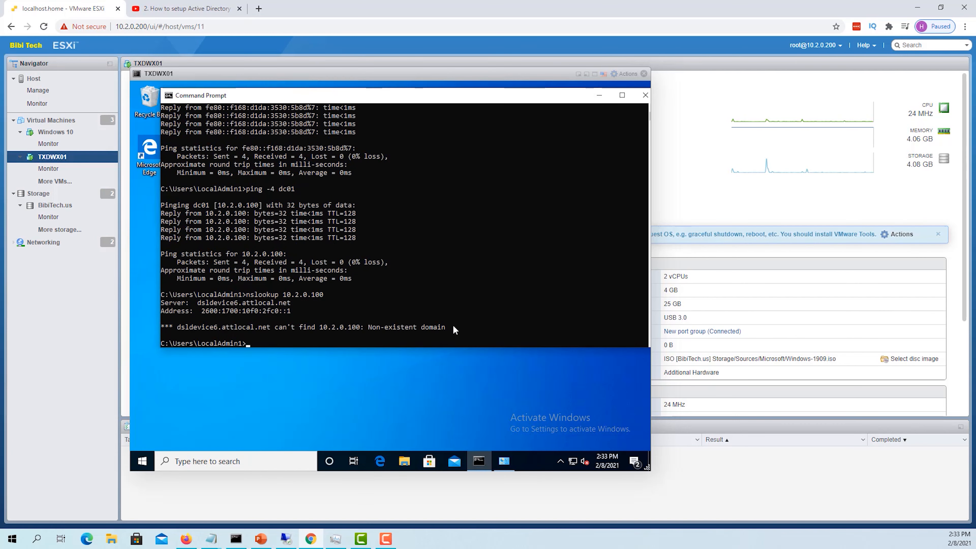
drag(461, 329, 372, 328)
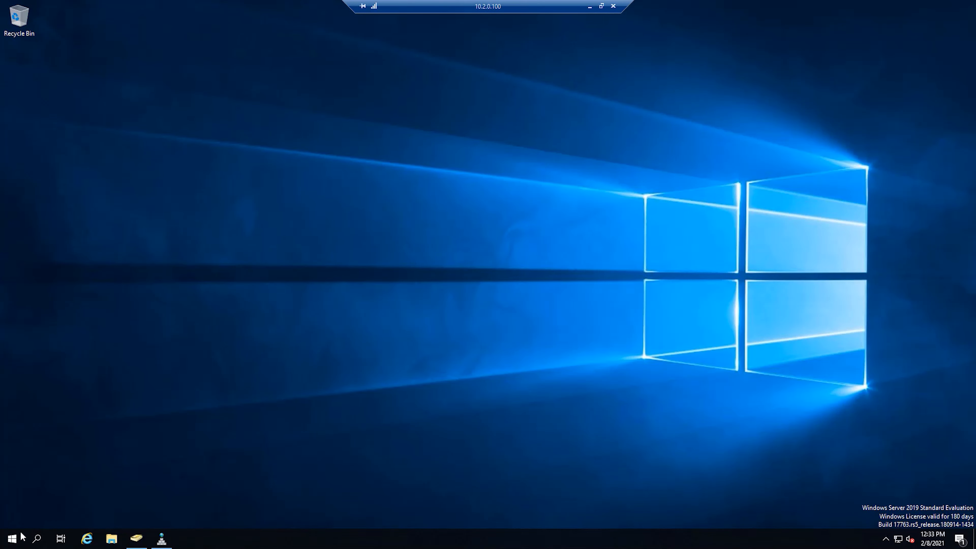
Launch Server Manager from the Start menu and start DNS from its Tools list
click(11, 538)
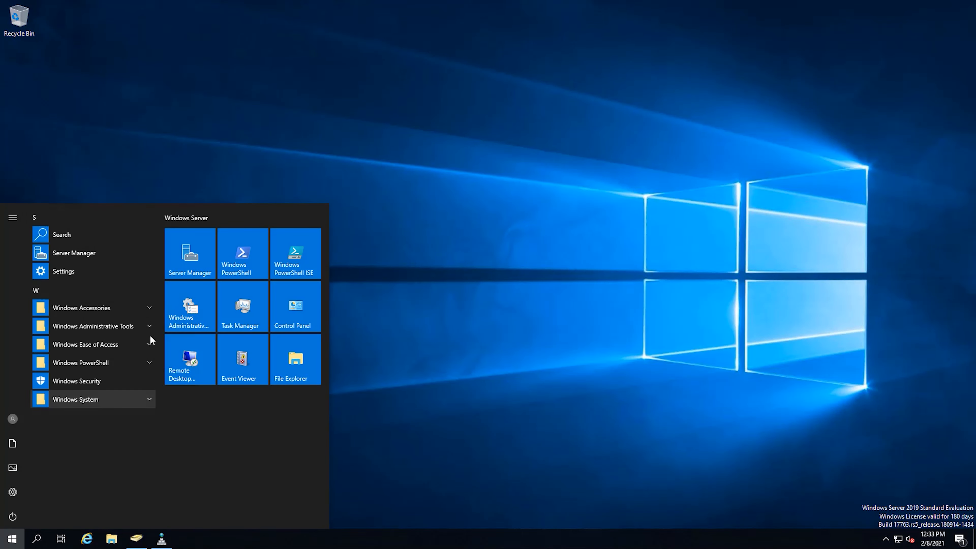
click(207, 252)
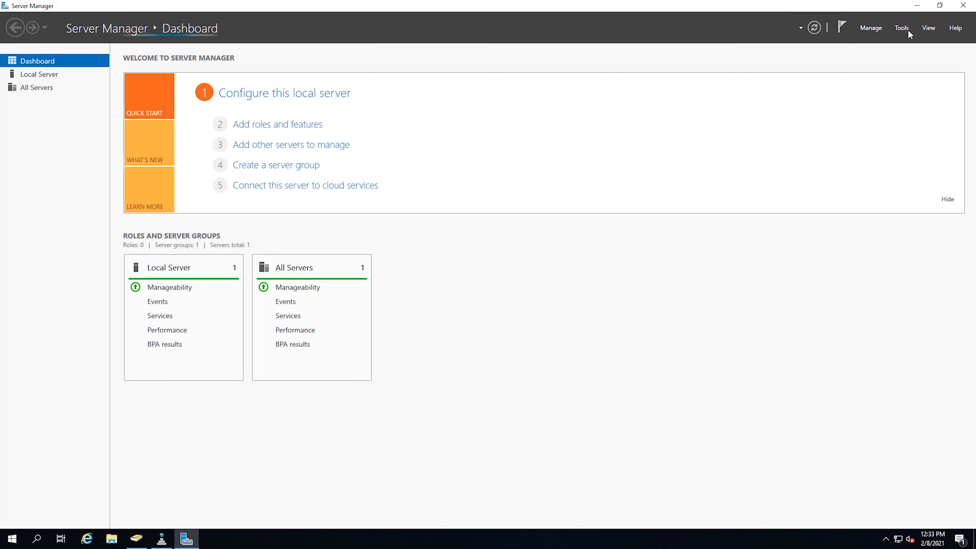
click(902, 29)
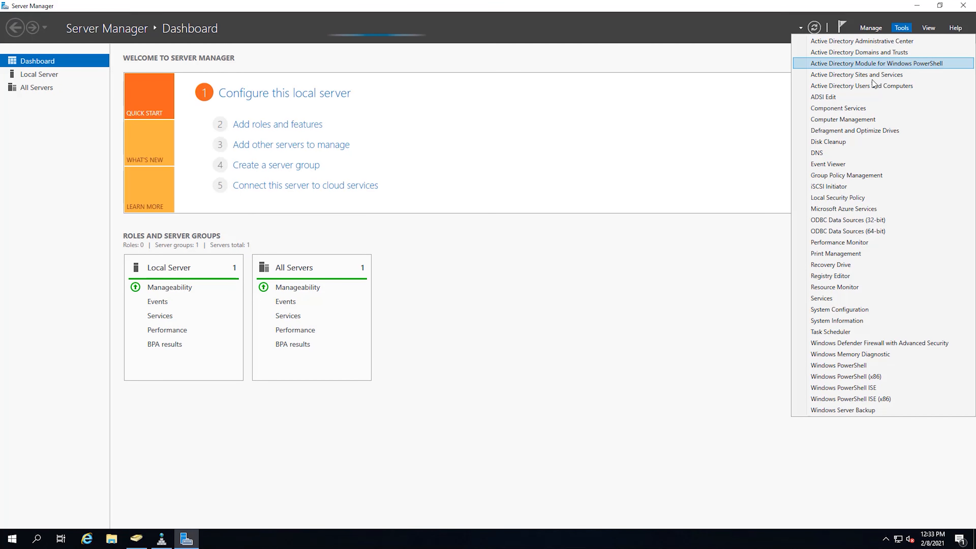
click(845, 154)
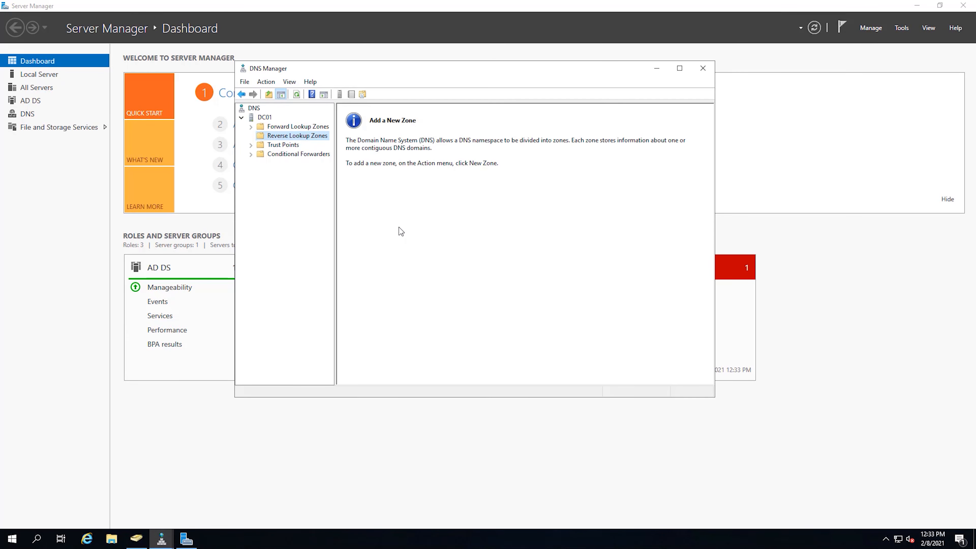
Reposition and enlarge DNS Manager, then review the bibitech.us forward zone and empty Reverse Lookup Zones
drag(468, 68, 389, 99)
drag(636, 430, 739, 448)
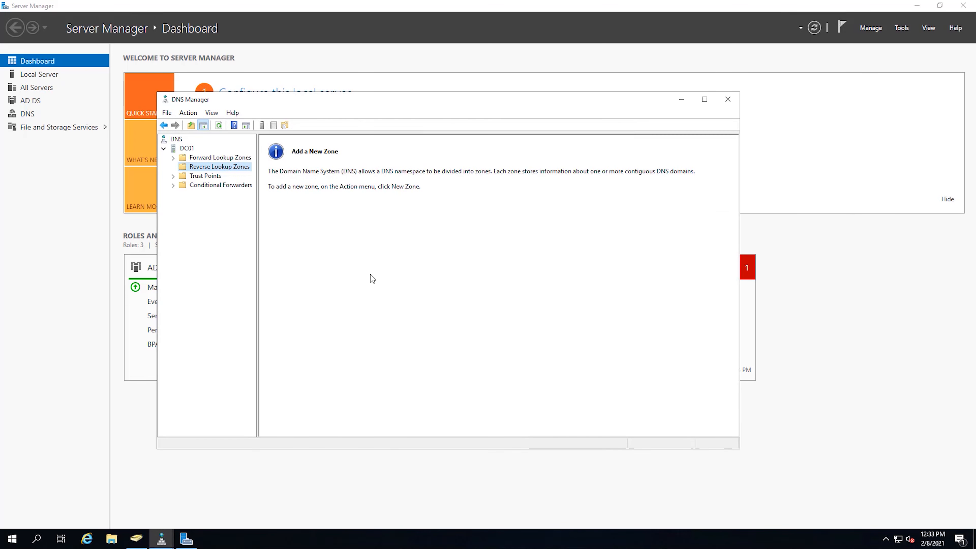
click(212, 158)
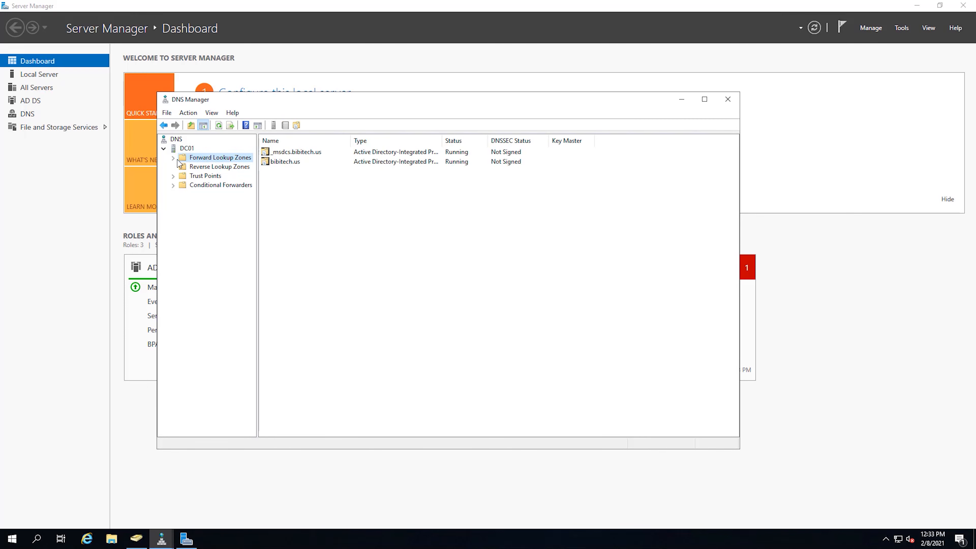
click(284, 163)
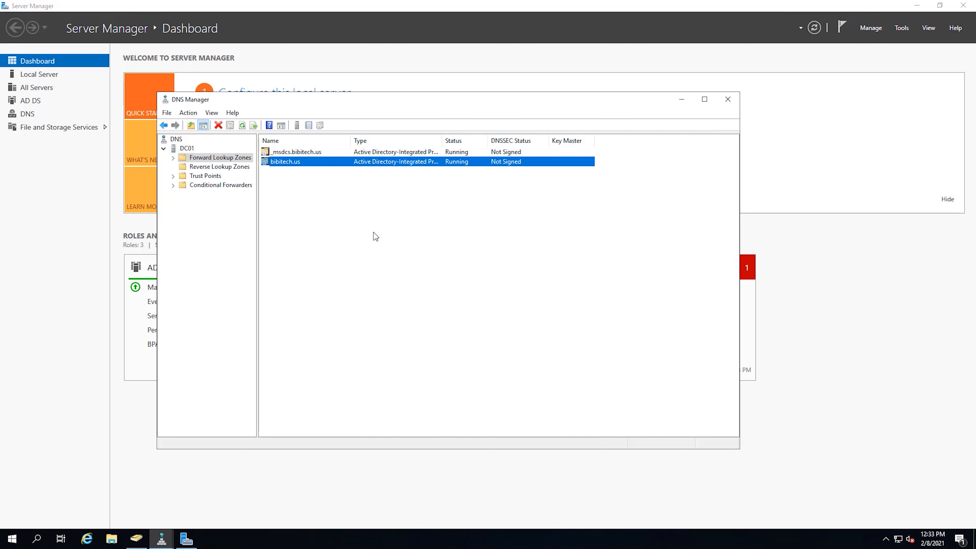
click(221, 170)
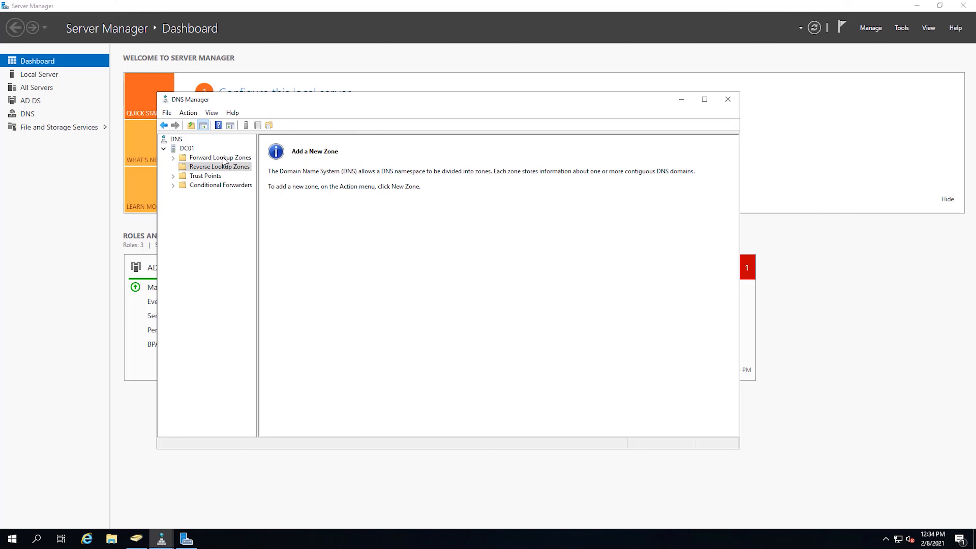
click(222, 158)
click(209, 167)
Start a new reverse zone: AD-integrated primary, replicated to bibitech.us domain DNS servers, IPv4
right_click(224, 169)
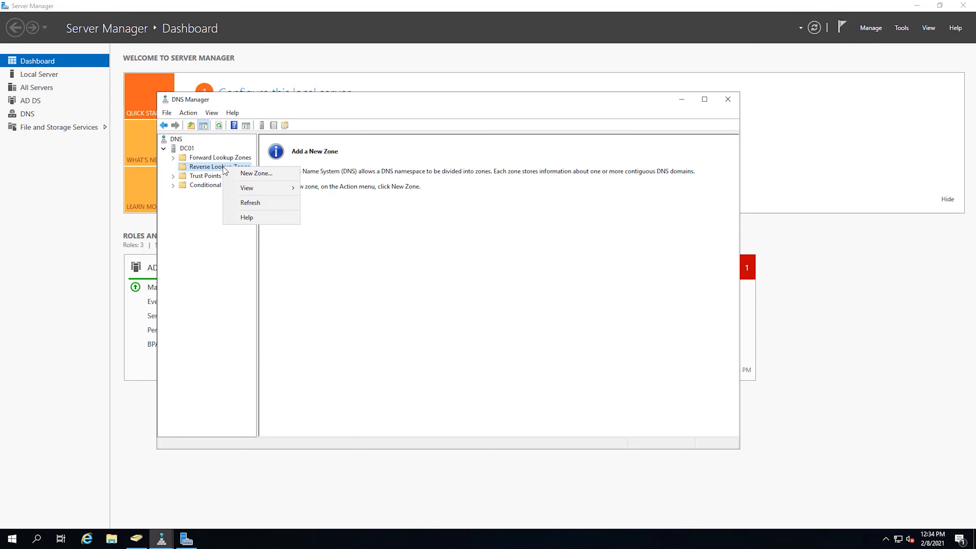
click(248, 173)
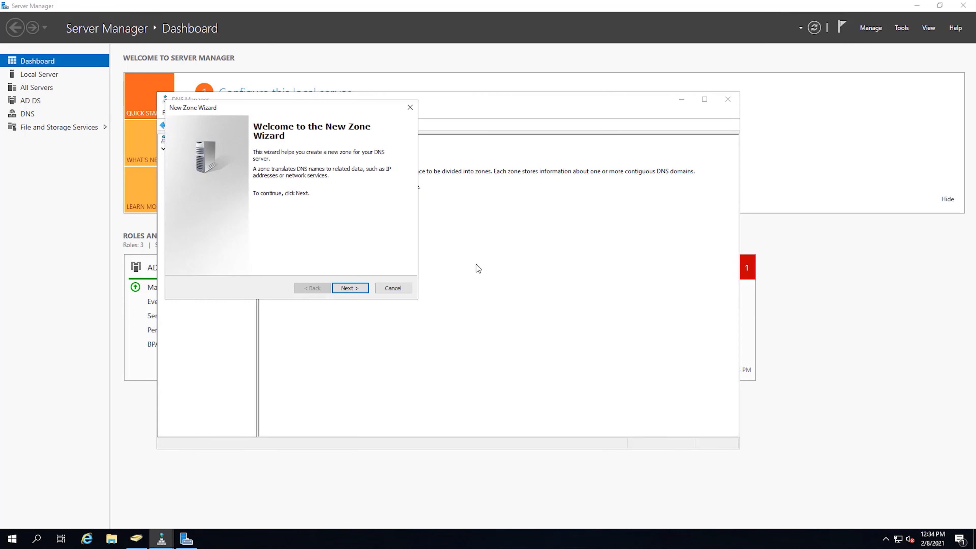
click(358, 289)
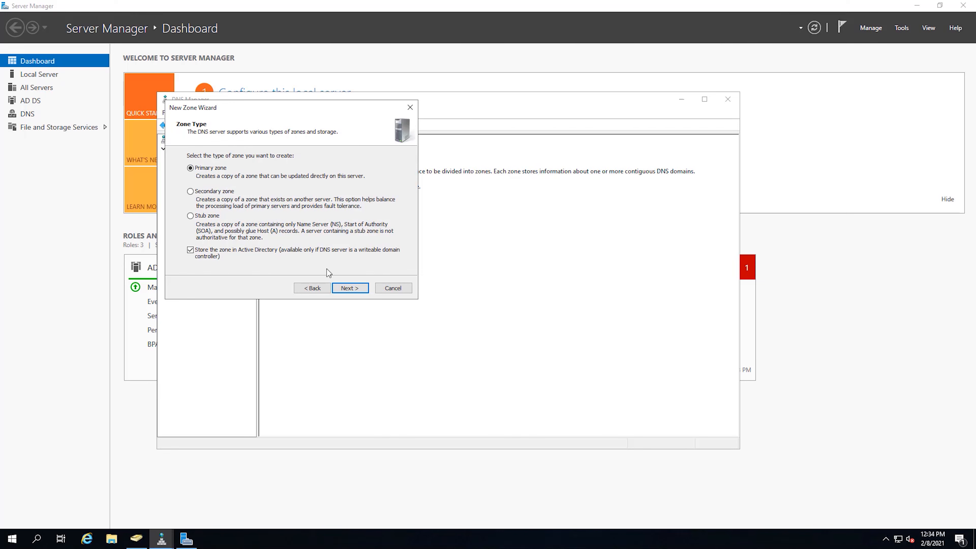
click(352, 288)
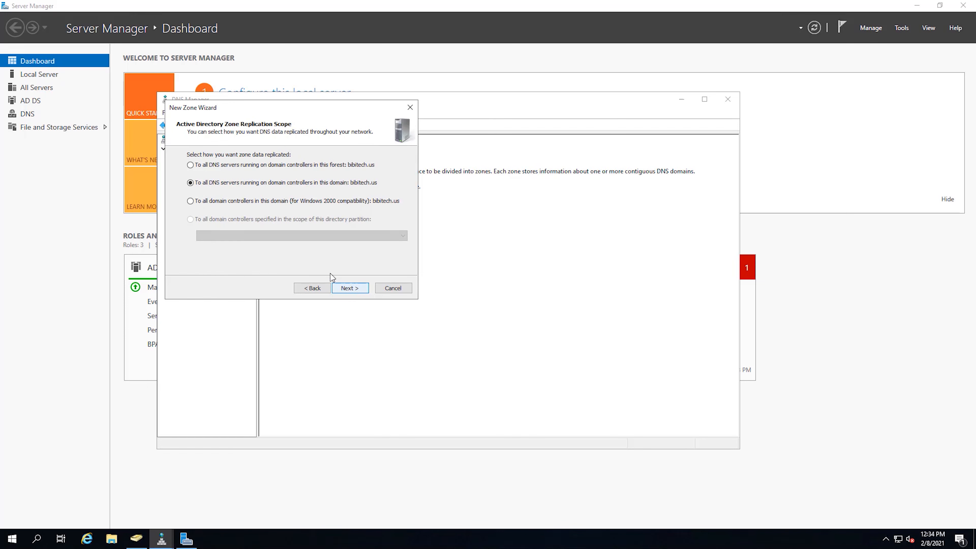
click(350, 288)
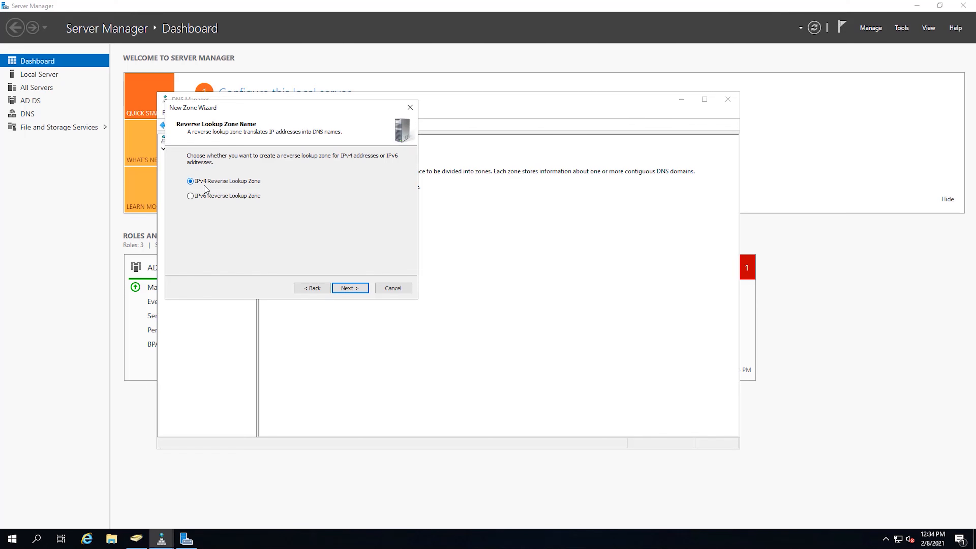
click(353, 289)
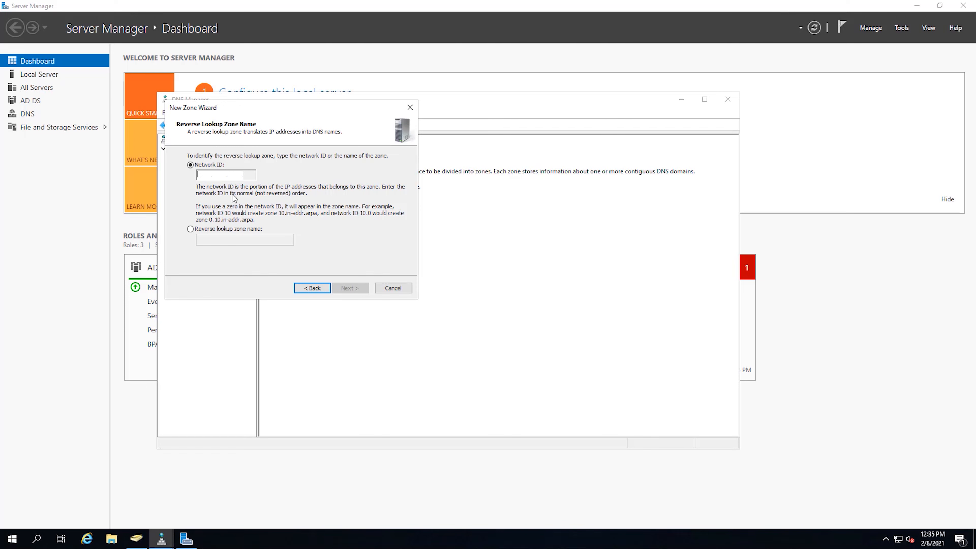
Use network ID 10.2.0 with secure-only updates, finish, and open 0.2.10.in-addr.arpa
text(192.168.)
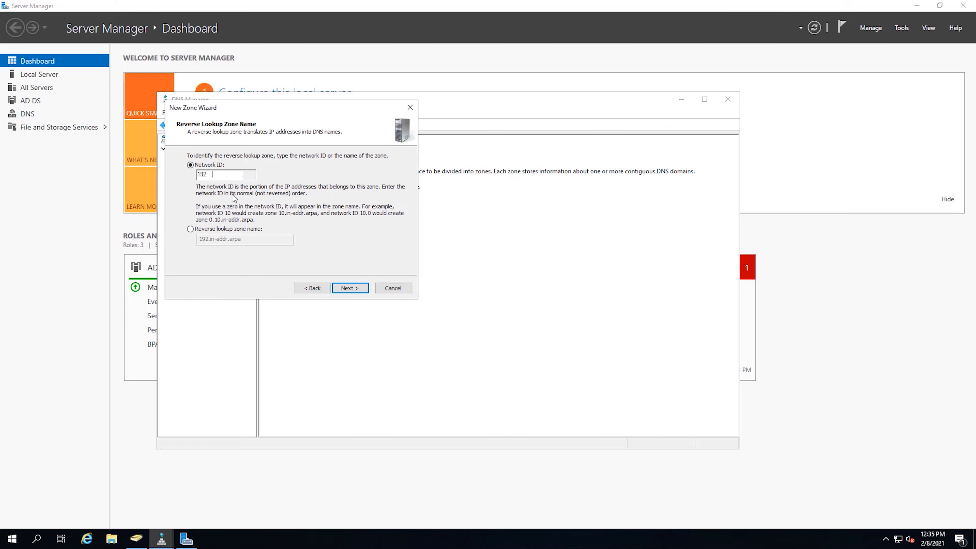
text(1)
key(BackSpace)
text(0)
key(BackSpace)
key(BackSpace)
key(BackSpace)
key(BackSpace)
key(BackSpace)
key(BackSpace)
key(BackSpace)
text(10.2.0)
click(351, 288)
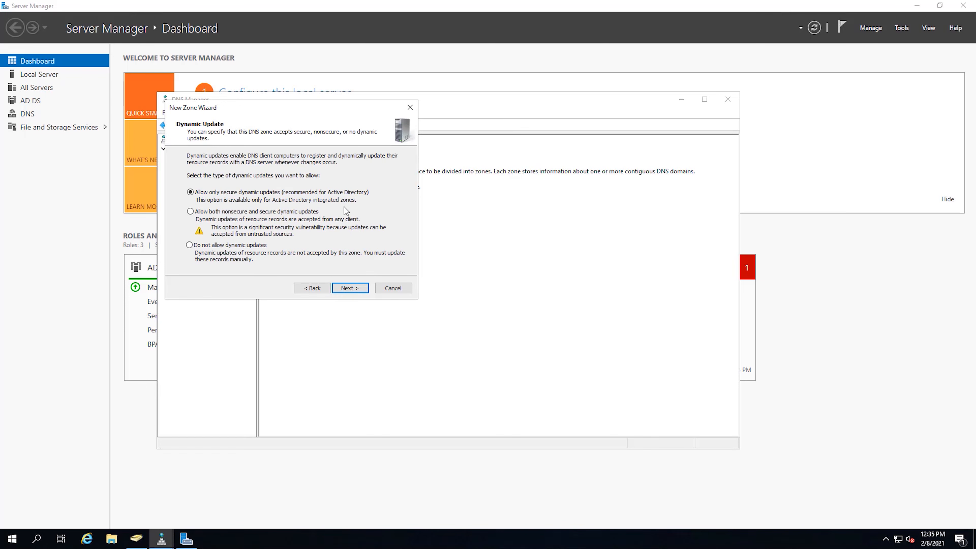
click(356, 288)
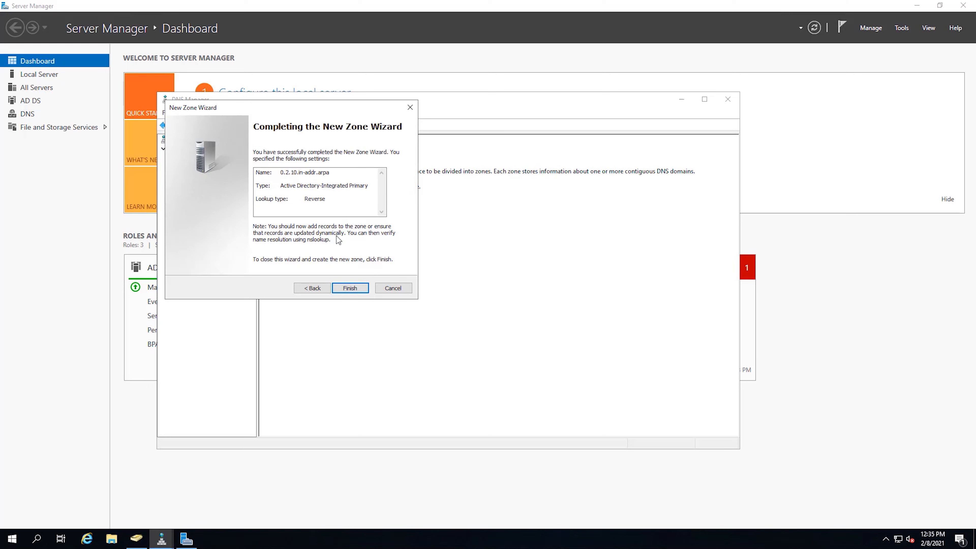
click(353, 288)
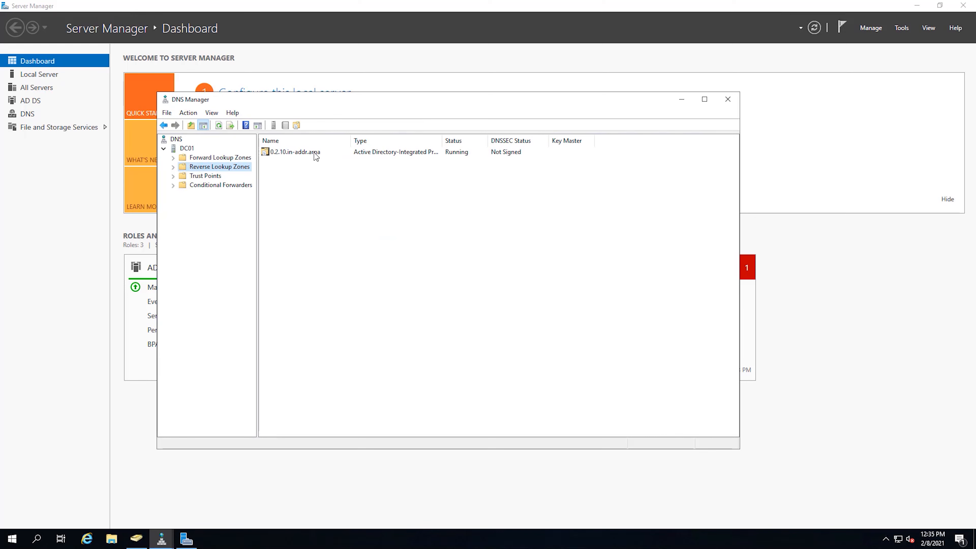
click(177, 168)
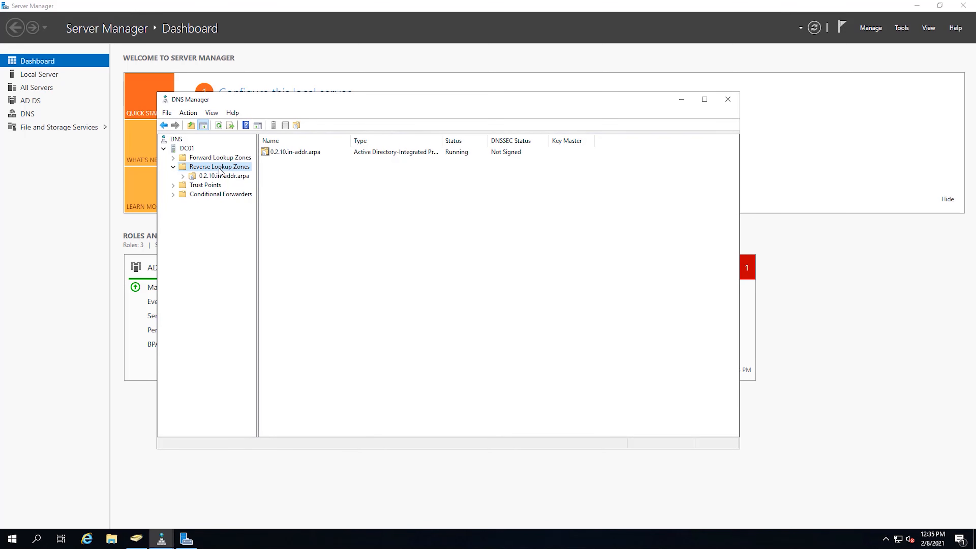
click(226, 174)
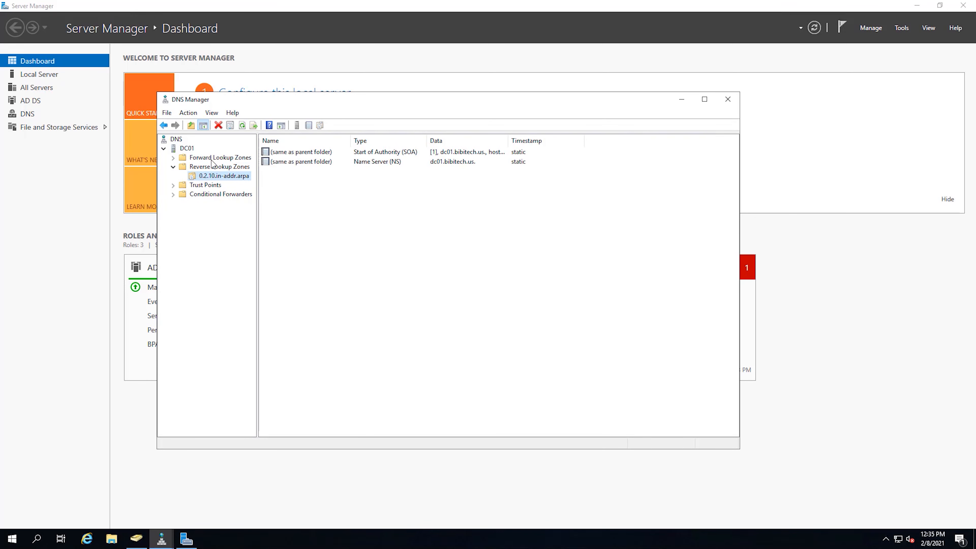
Create a new pointer record with IP 10.2.0.100 and host name DC01 in 0.2.10.in-addr.arpa
right_click(227, 177)
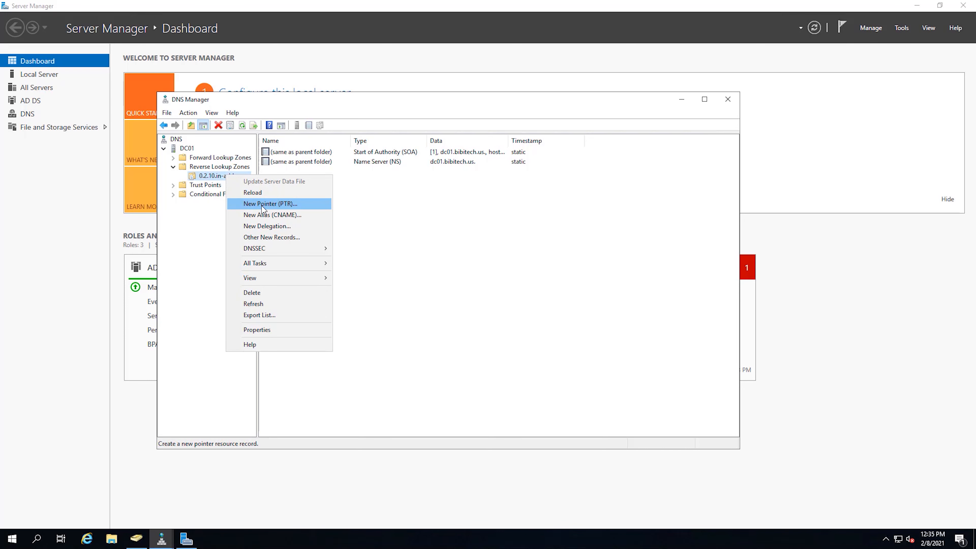
right_click(209, 174)
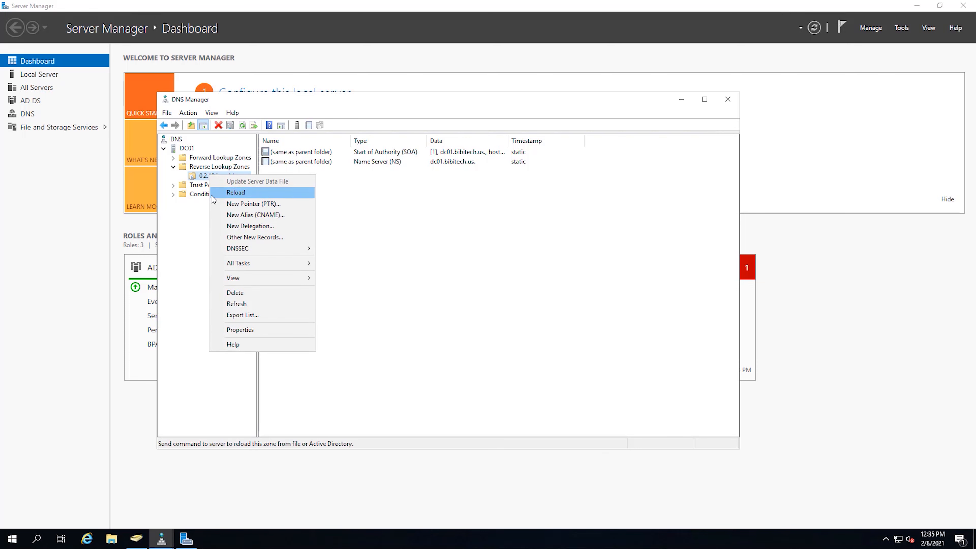
click(263, 205)
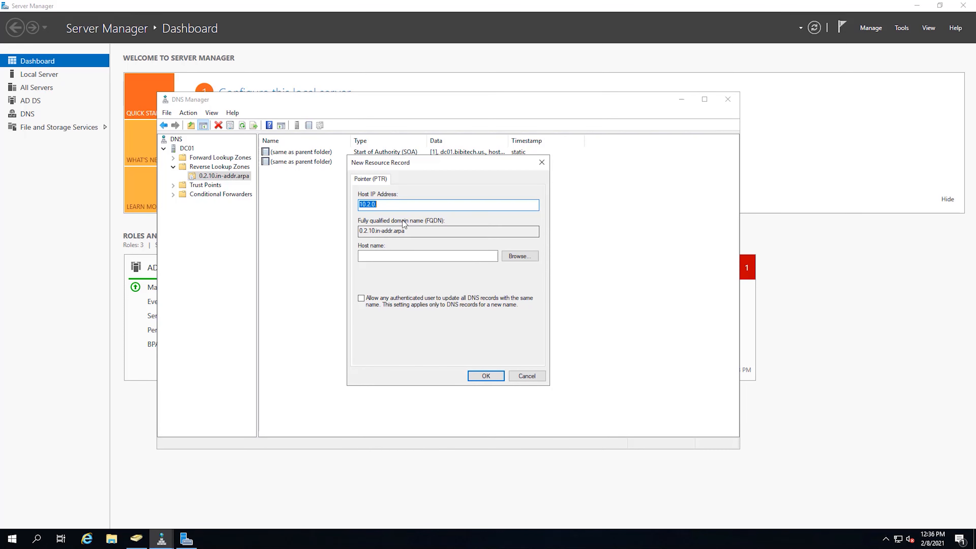
click(399, 207)
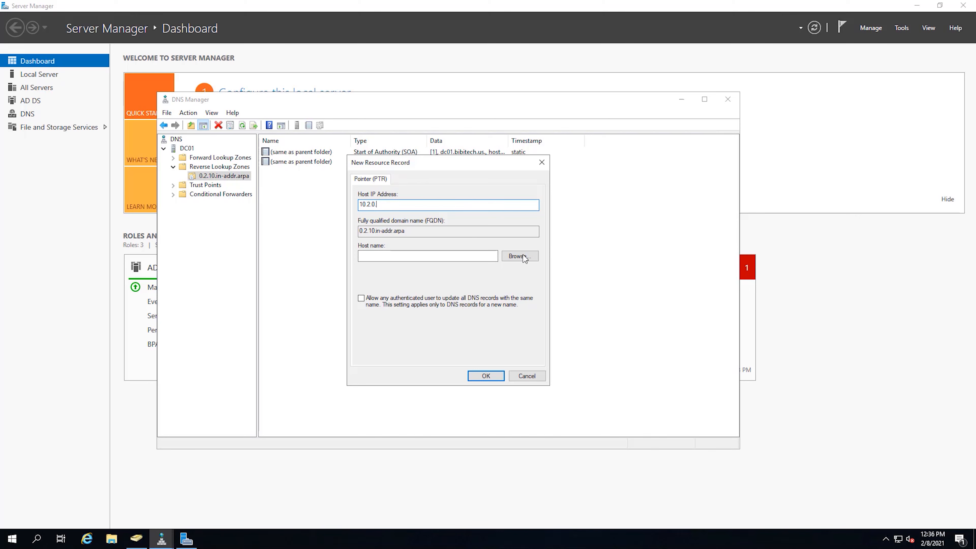
click(529, 257)
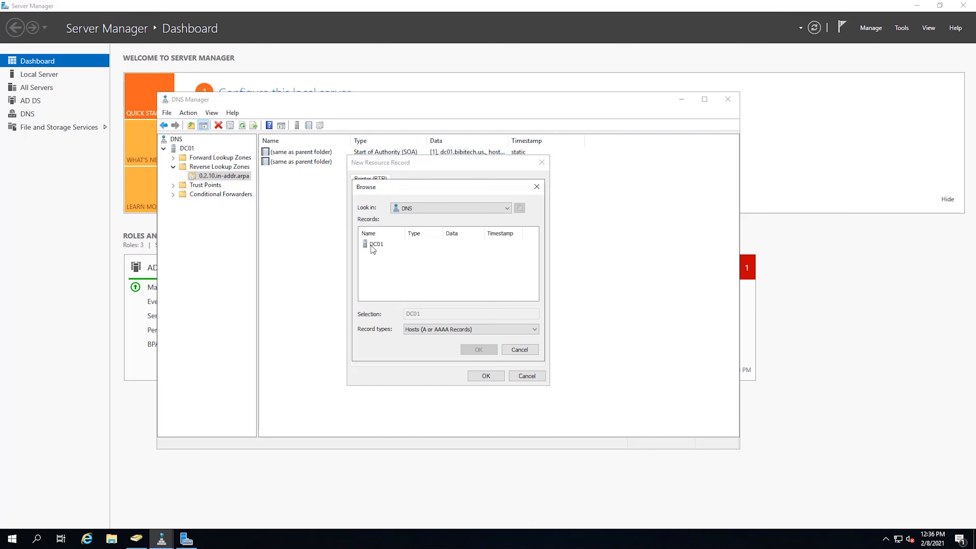
click(519, 349)
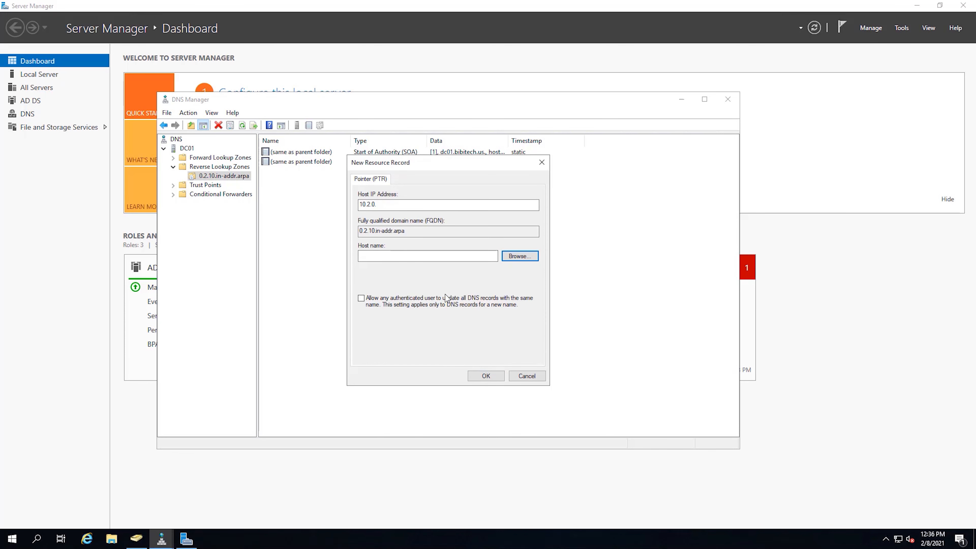
click(394, 204)
text(100)
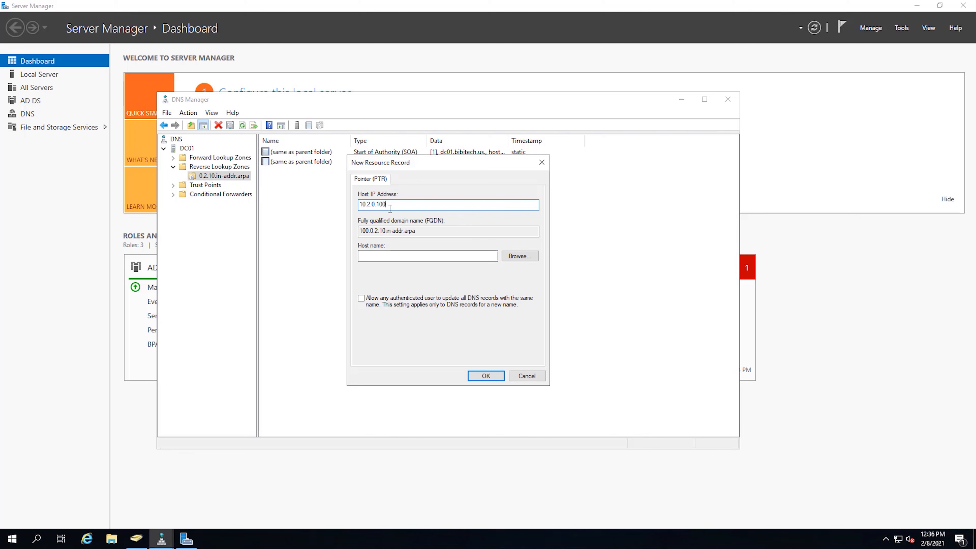
click(395, 258)
text(DC01)
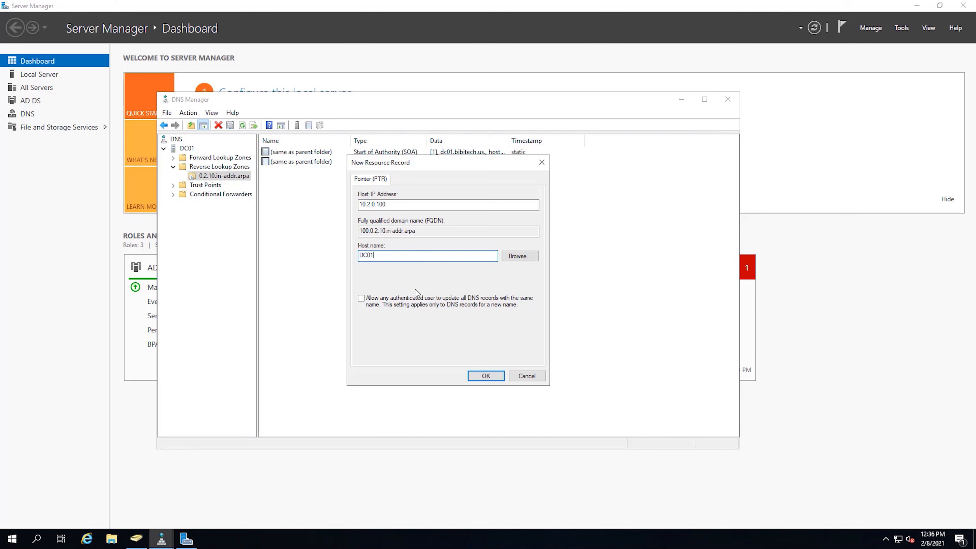
click(483, 379)
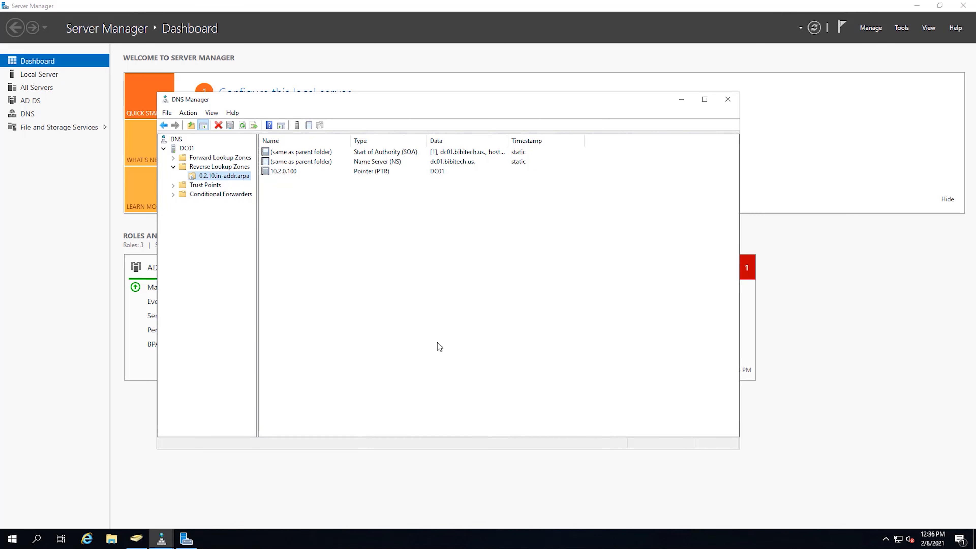
Review the 10.2.0.100 PTR record's properties and Security tab, then close DNS Manager
click(293, 175)
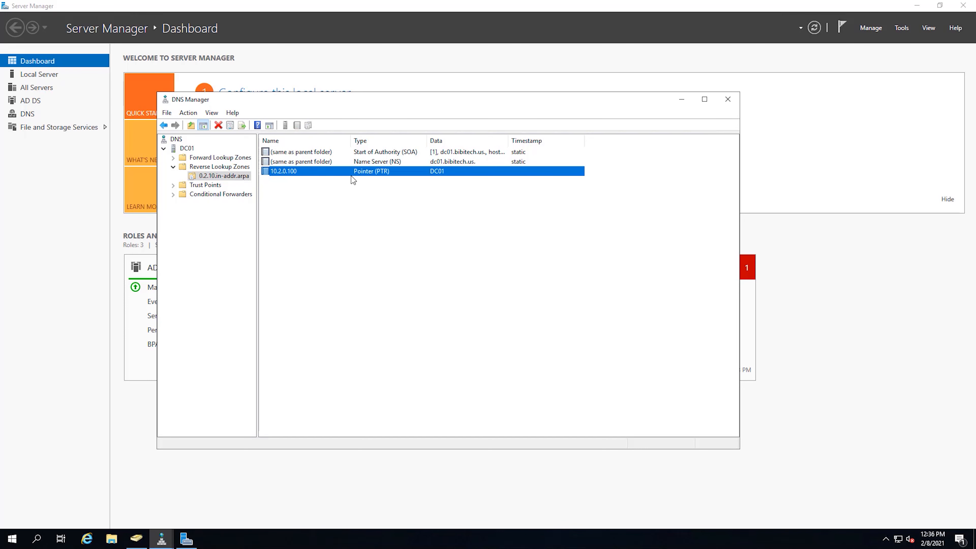
right_click(317, 173)
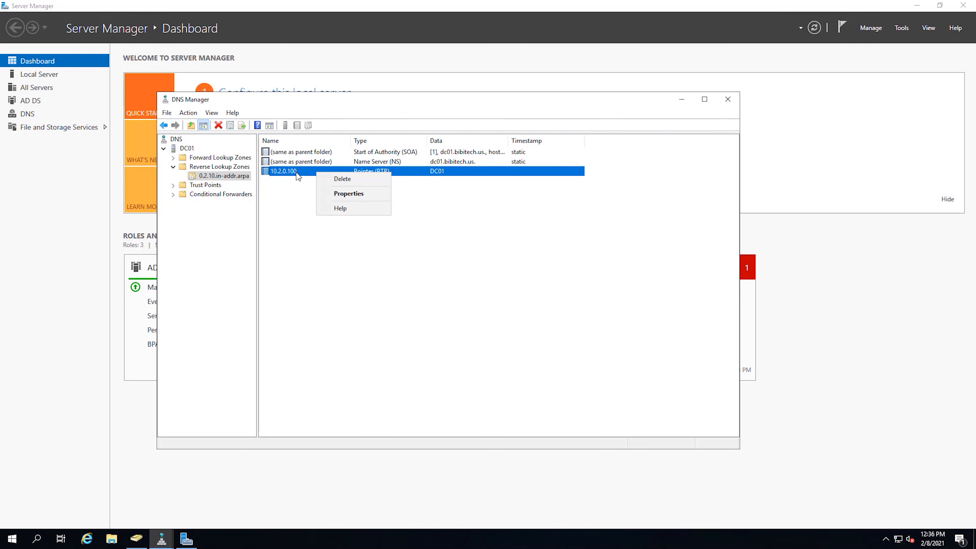
click(352, 192)
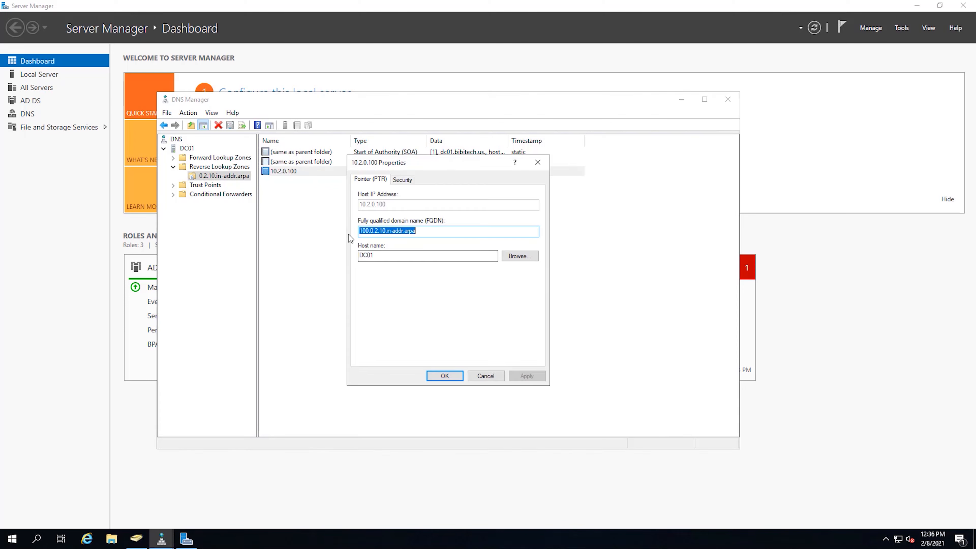
click(397, 183)
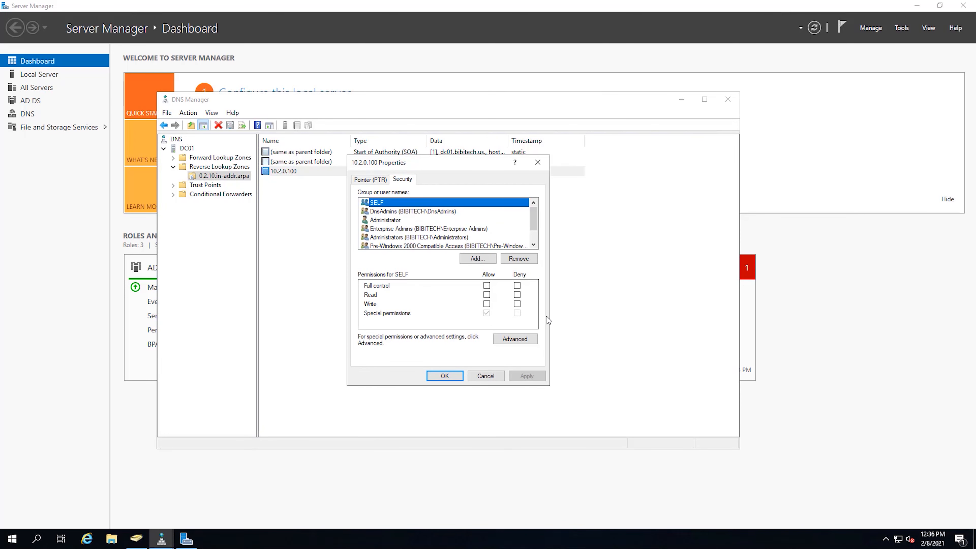
click(369, 181)
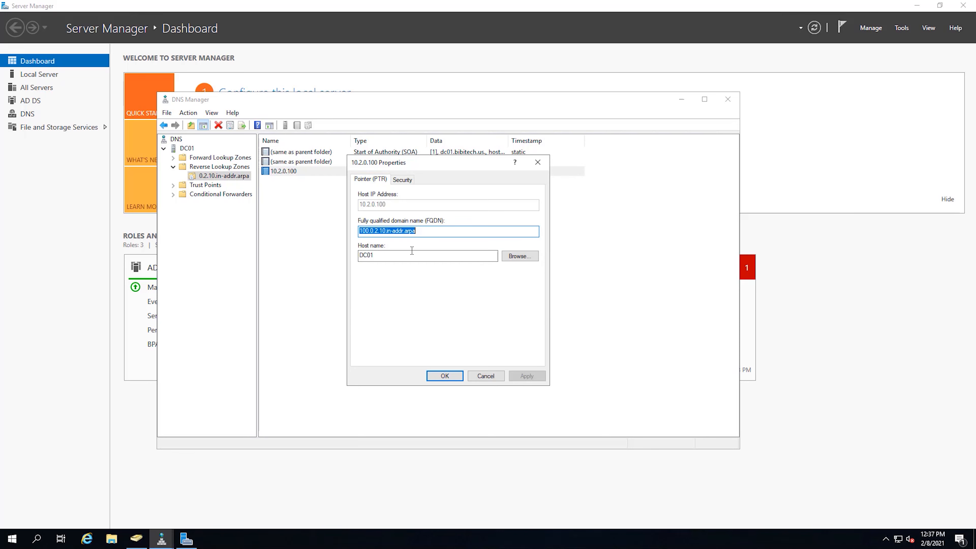
click(450, 378)
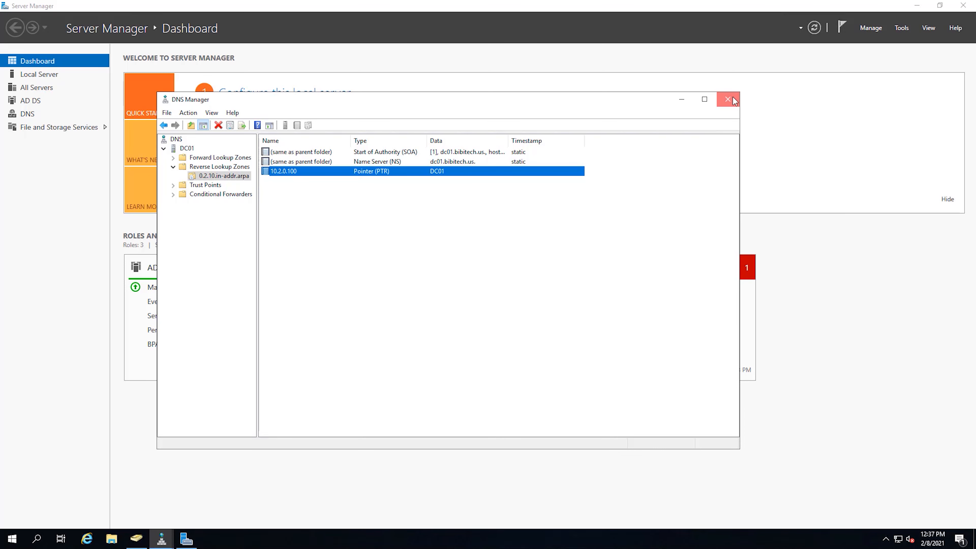
click(728, 99)
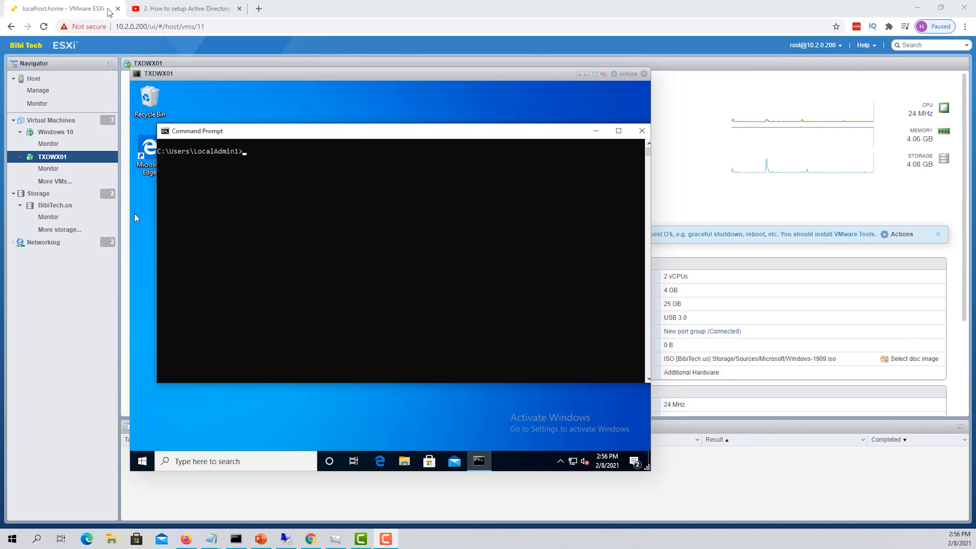
Run nslookup 10.2.0.100 in the VM's Command Prompt
click(419, 202)
text(nslo)
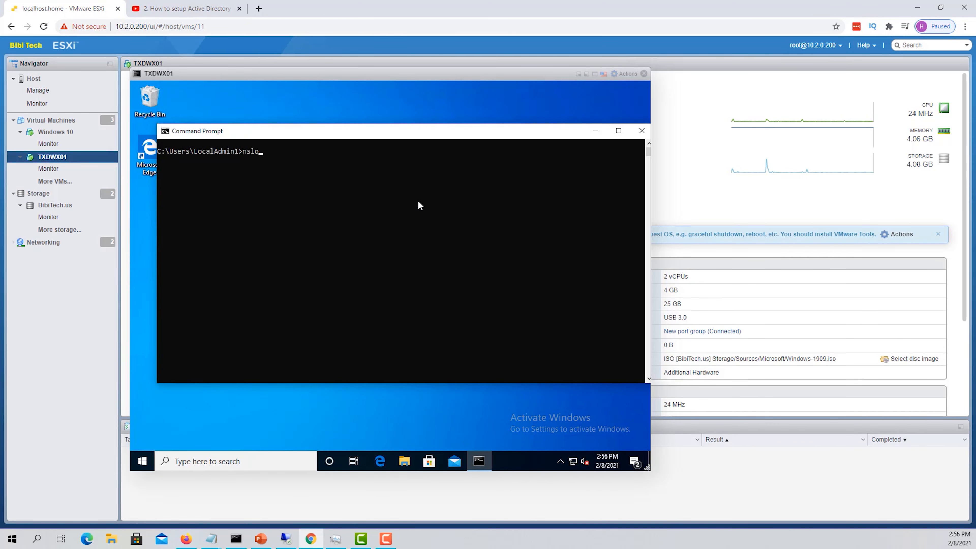
text(okup 10.2.0.100)
key(Return)
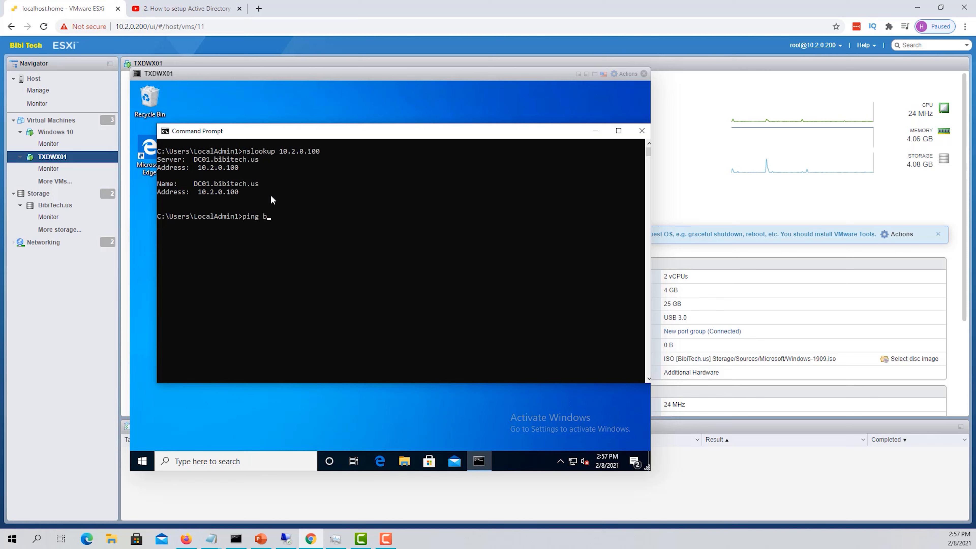
Ping bibitech.us, run nslookup bibitech.us, and highlight the lookup results
text(ch.us)
key(Return)
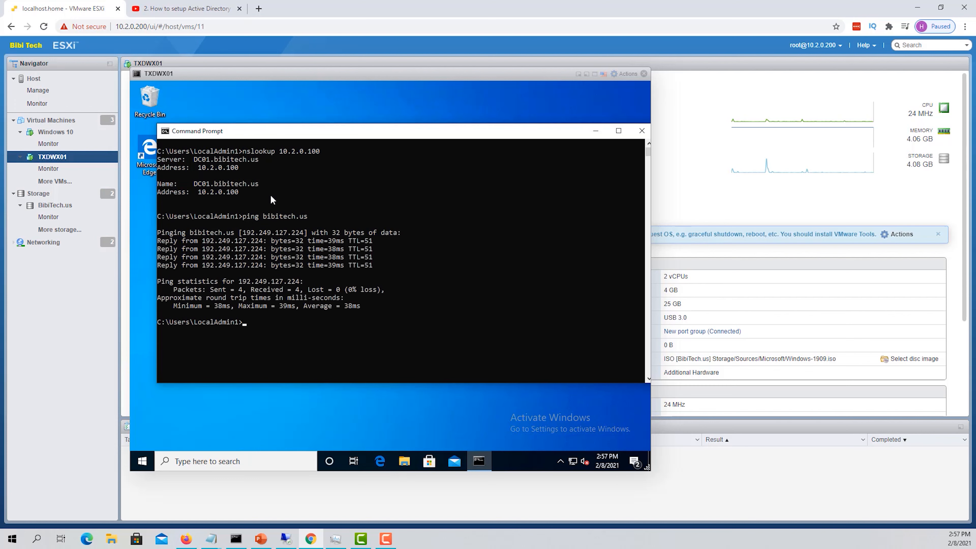
text(nslookup bibitech.us)
key(Return)
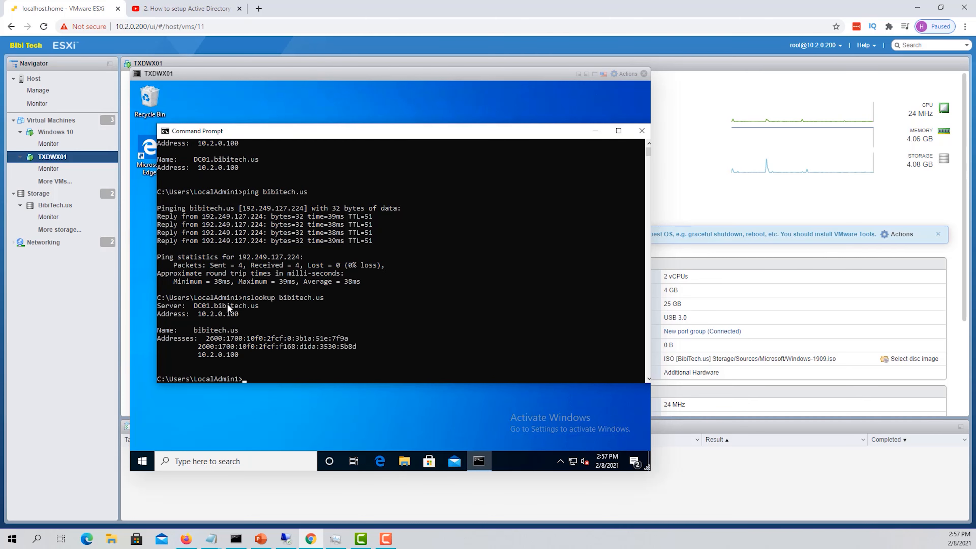
drag(239, 318, 230, 314)
click(264, 192)
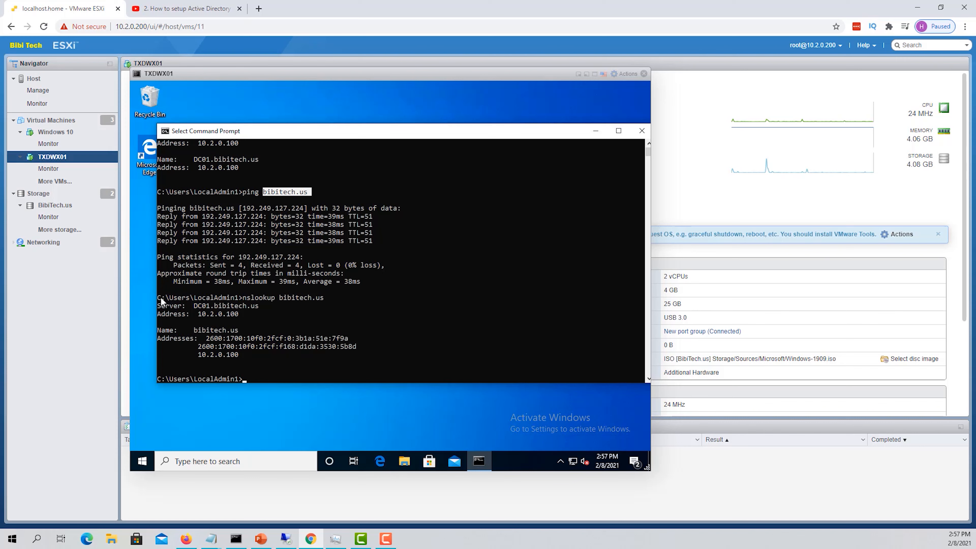
drag(161, 297, 379, 355)
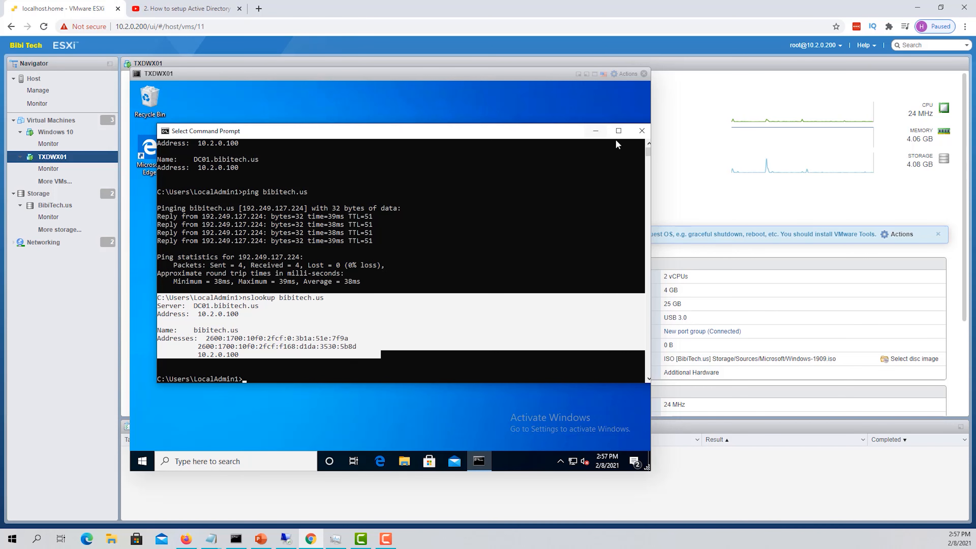
Close Command Prompt and open This PC's system Properties from File Explorer
click(640, 132)
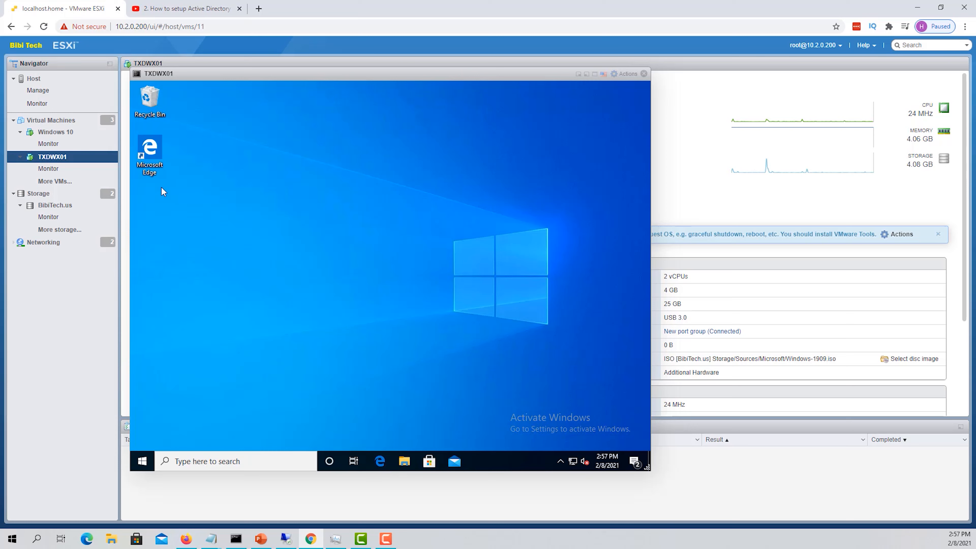
click(404, 461)
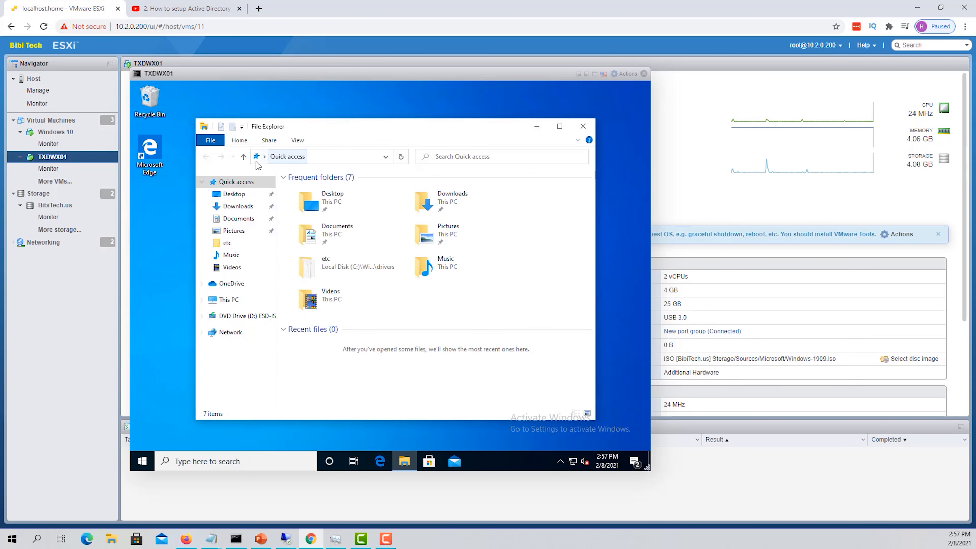
right_click(230, 300)
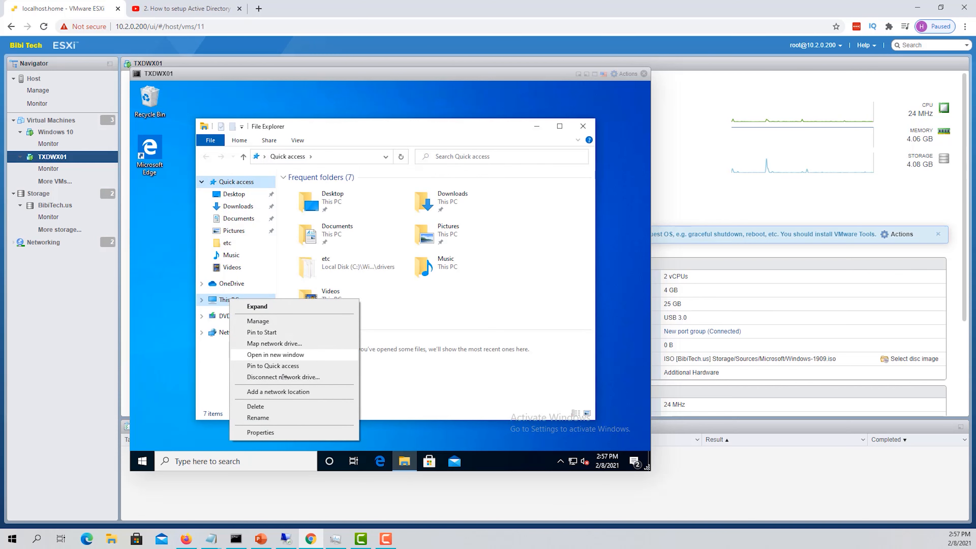
click(299, 433)
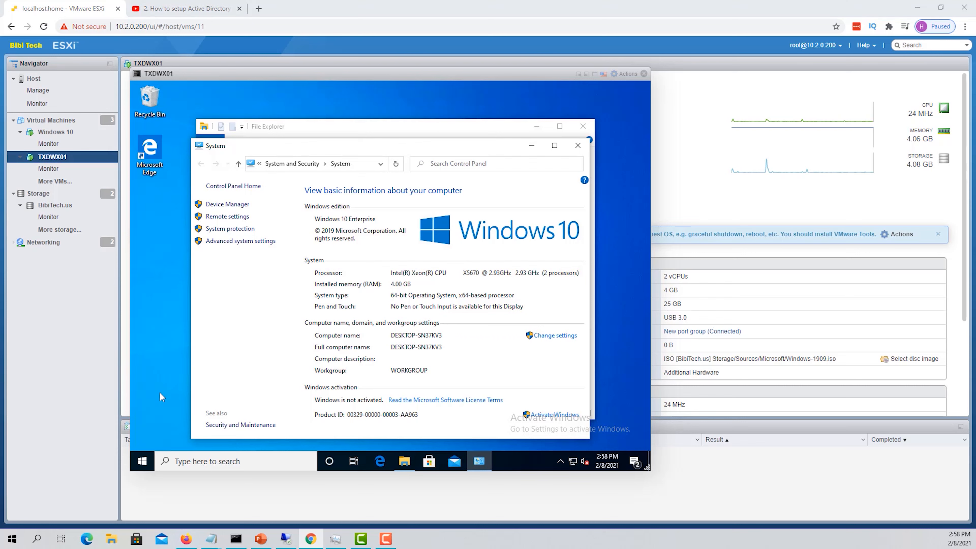
key(alt+Tab)
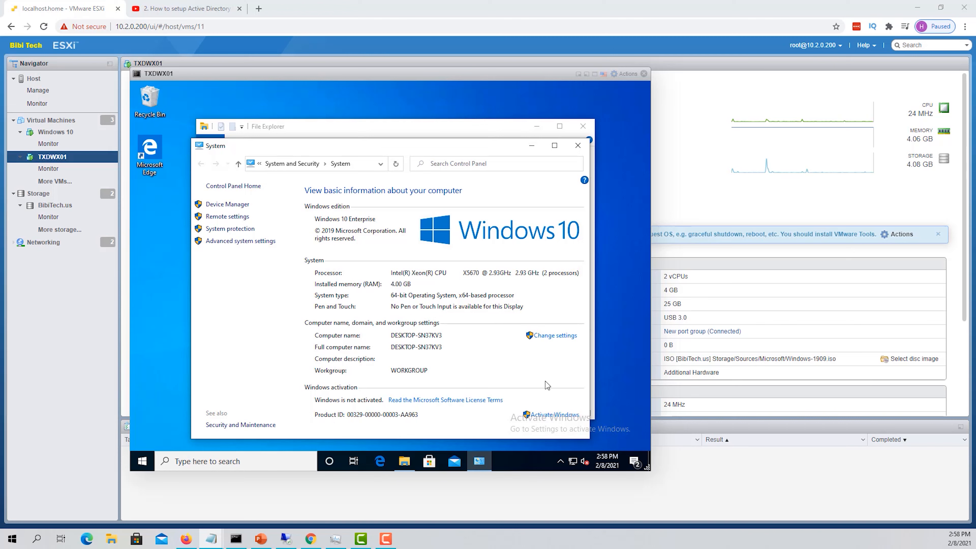
Rename the computer from DESKTOP-SN37KV3 to WXVM-IT-01 and make it a bibitech.us domain member
click(566, 337)
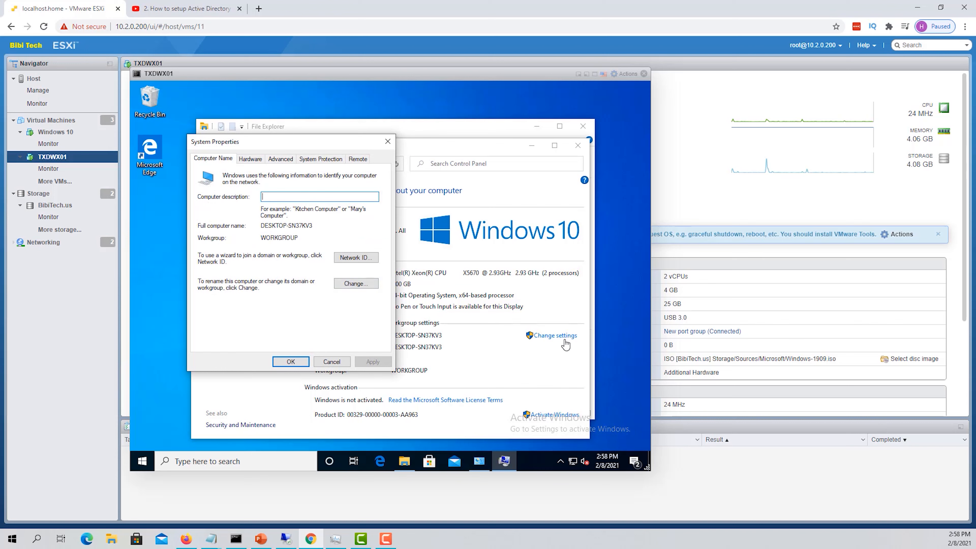
click(355, 283)
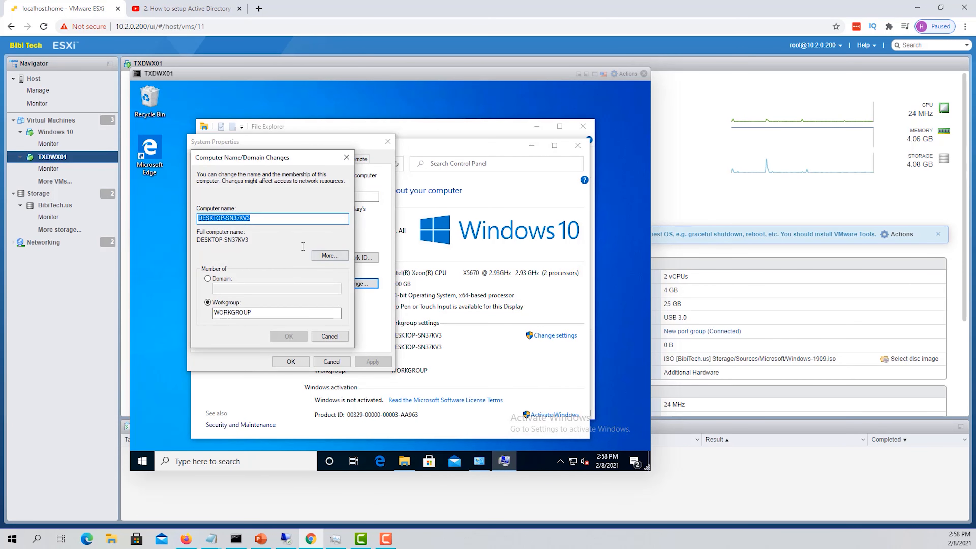
click(287, 218)
double_click(223, 218)
click(223, 218)
drag(252, 223, 188, 223)
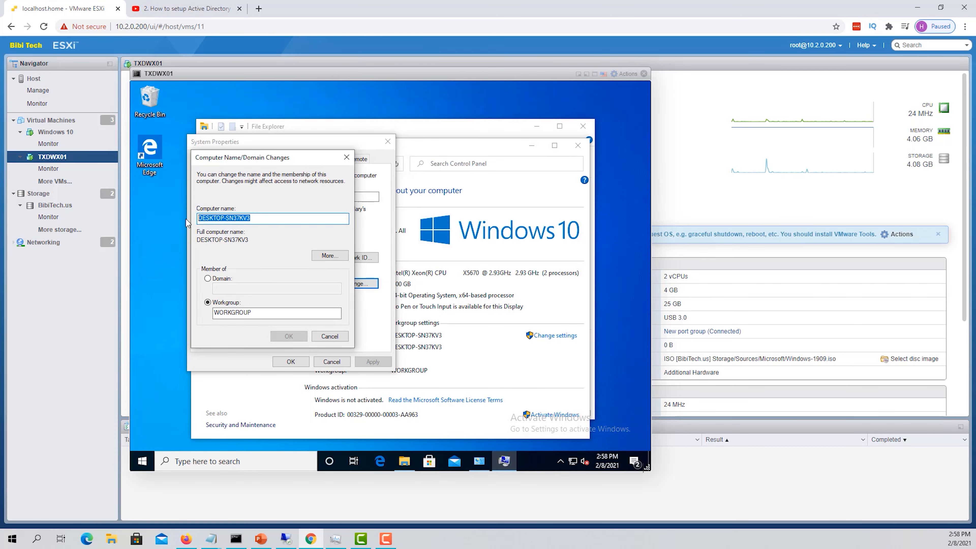
text(WXVM-IT-01)
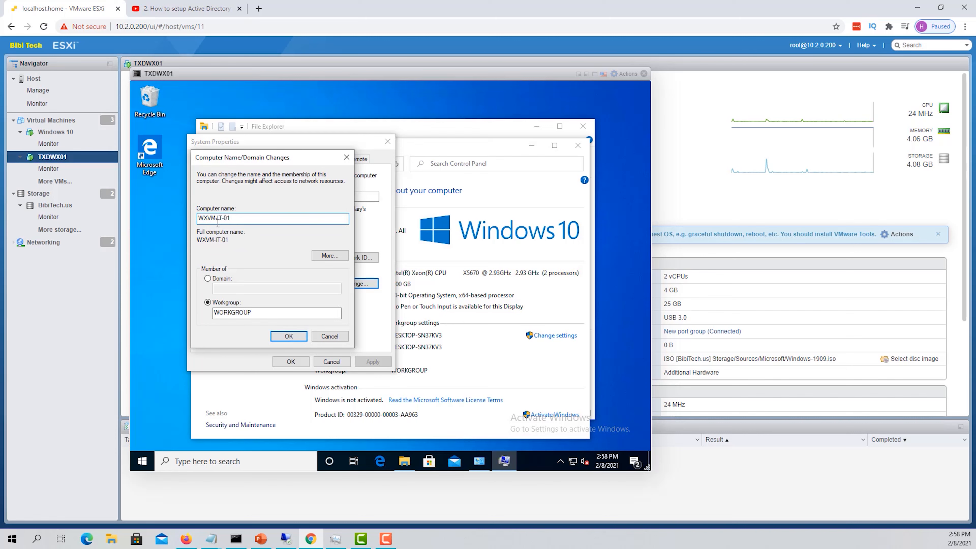
click(214, 279)
click(244, 292)
text(bibi)
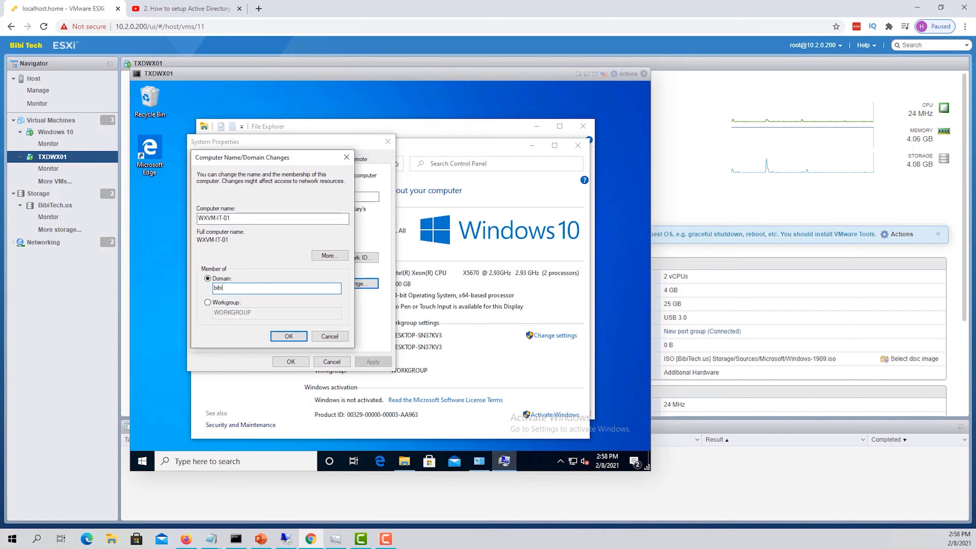
text(tech.us)
click(290, 336)
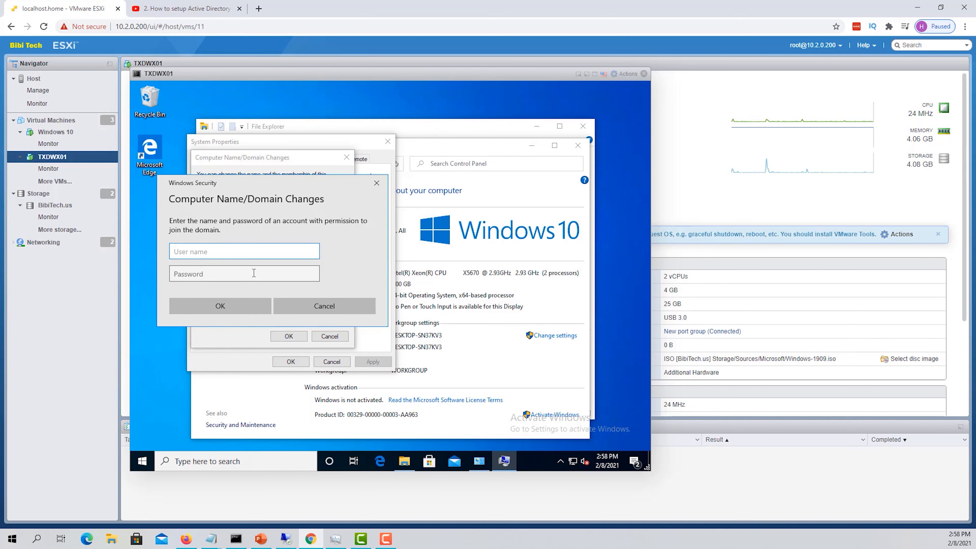
Authorize the domain join with the Administrator user name and its password
text(Administrator)
key(Tab)
text(******)
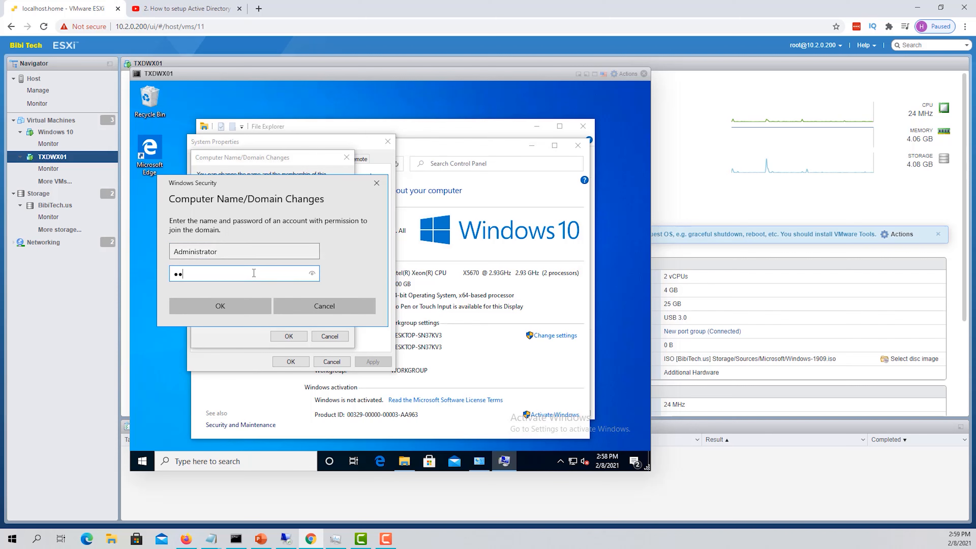
key(BackSpace)
key(BackSpace)
key(BackSpace)
key(BackSpace)
key(BackSpace)
key(BackSpace)
text(************)
click(222, 304)
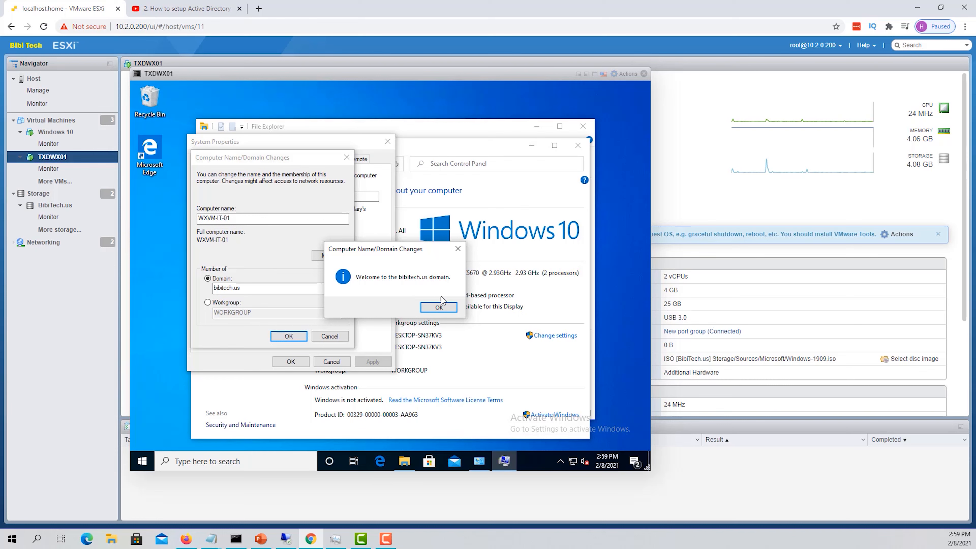
Acknowledge the bibitech.us welcome and restart notices, close System Properties, and restart now
click(439, 306)
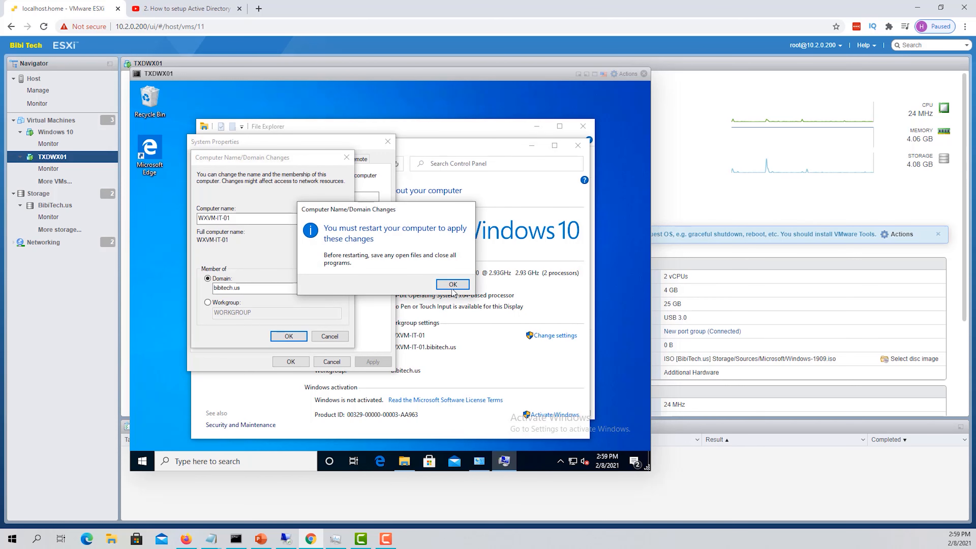
click(453, 284)
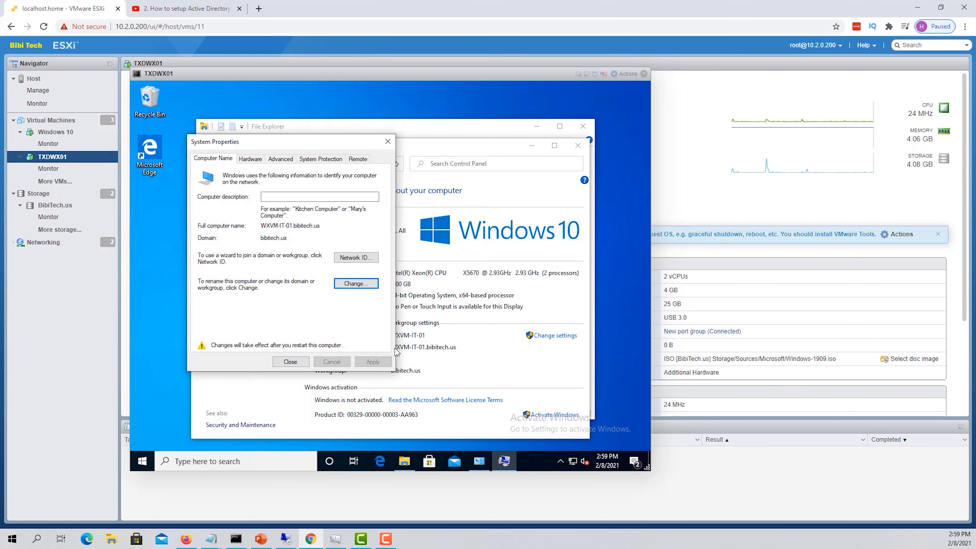
click(290, 361)
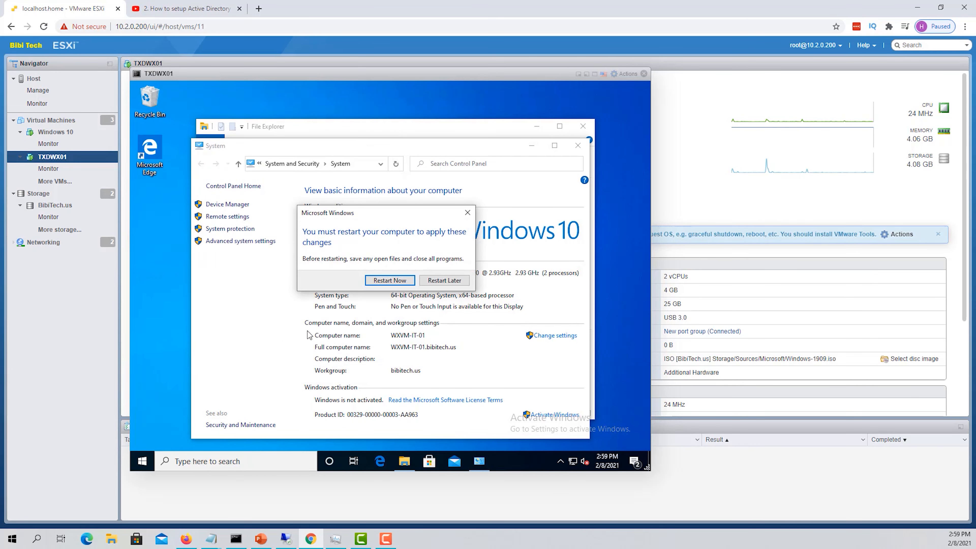
click(398, 282)
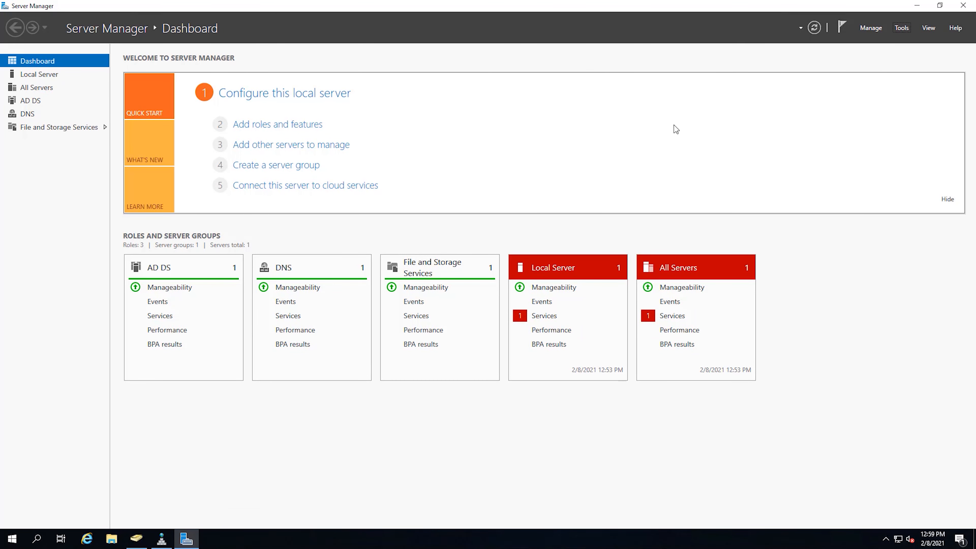
Launch Active Directory Users and Computers from Server Manager's Tools list
click(904, 30)
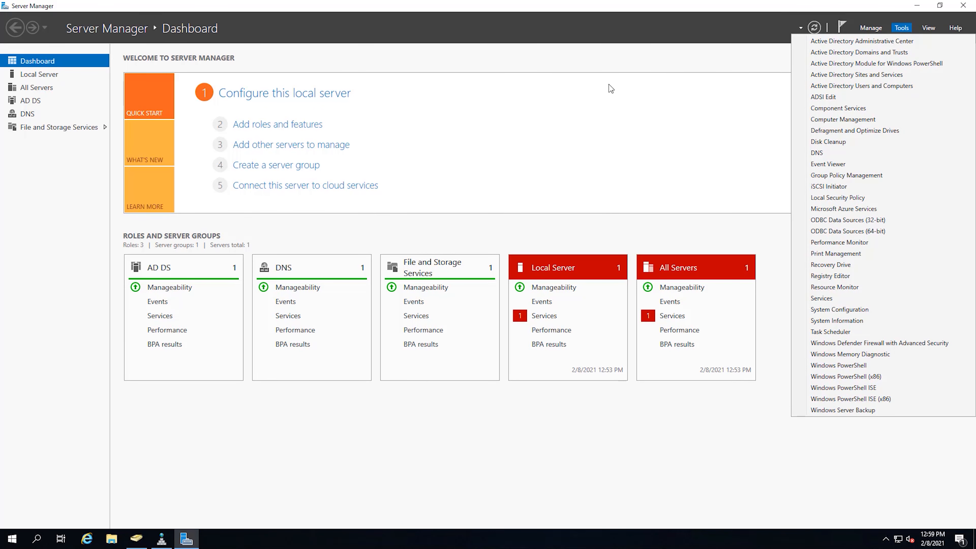
click(549, 155)
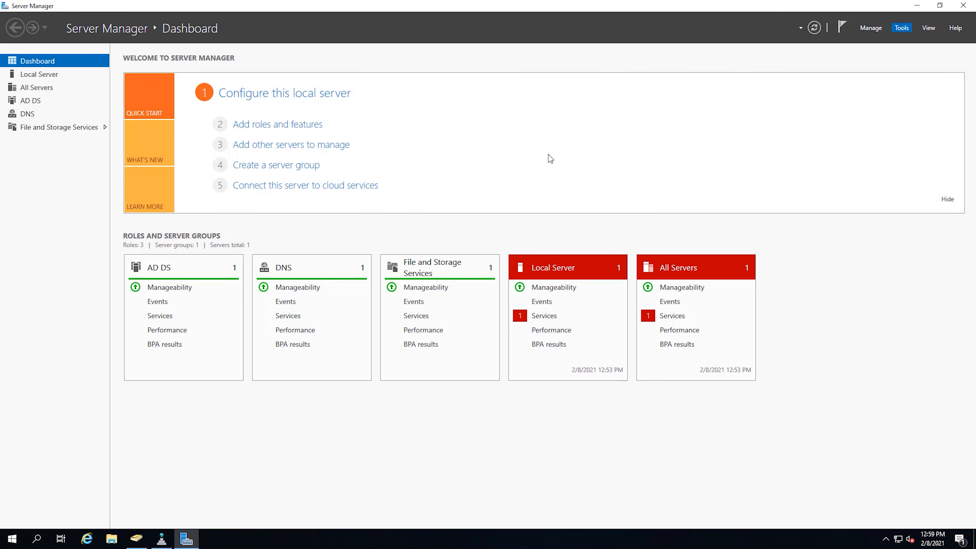
click(903, 30)
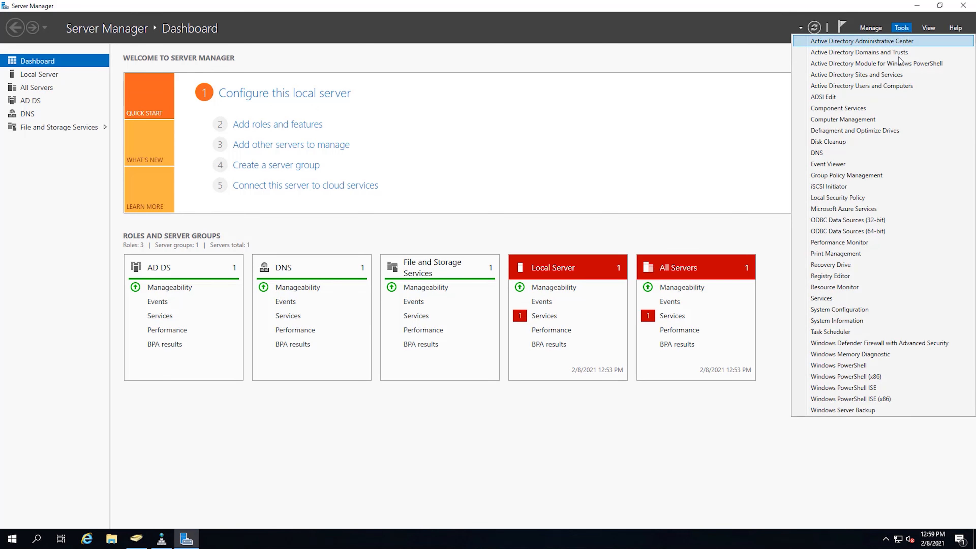
click(874, 85)
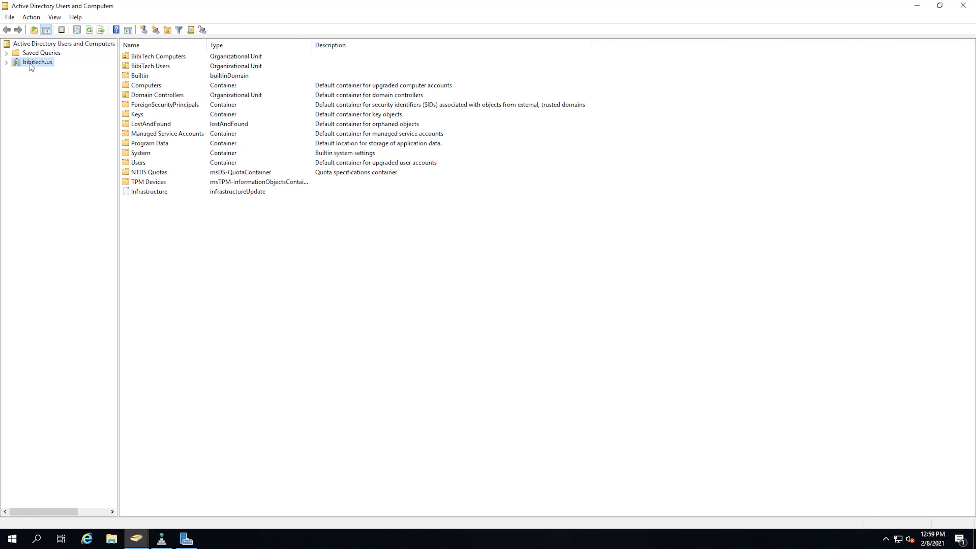
Expand bibitech.us, view Computers and BibiTech Computers, and select the WXVM-IT-01 computer account
click(7, 63)
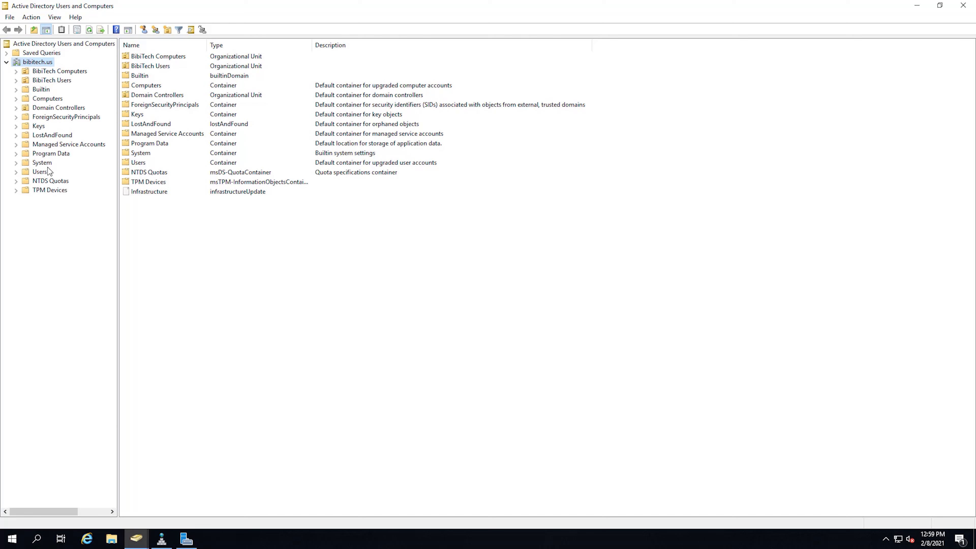
click(47, 99)
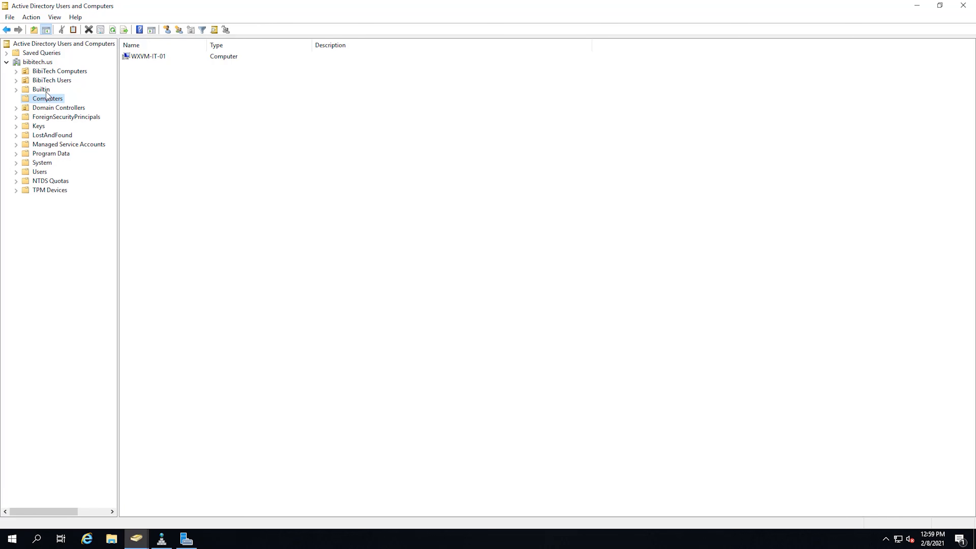
click(16, 71)
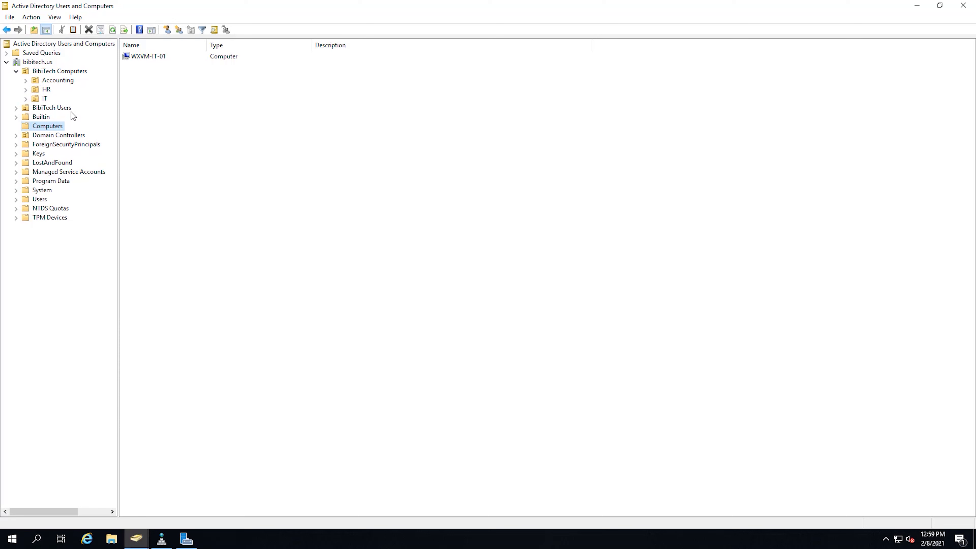
click(146, 58)
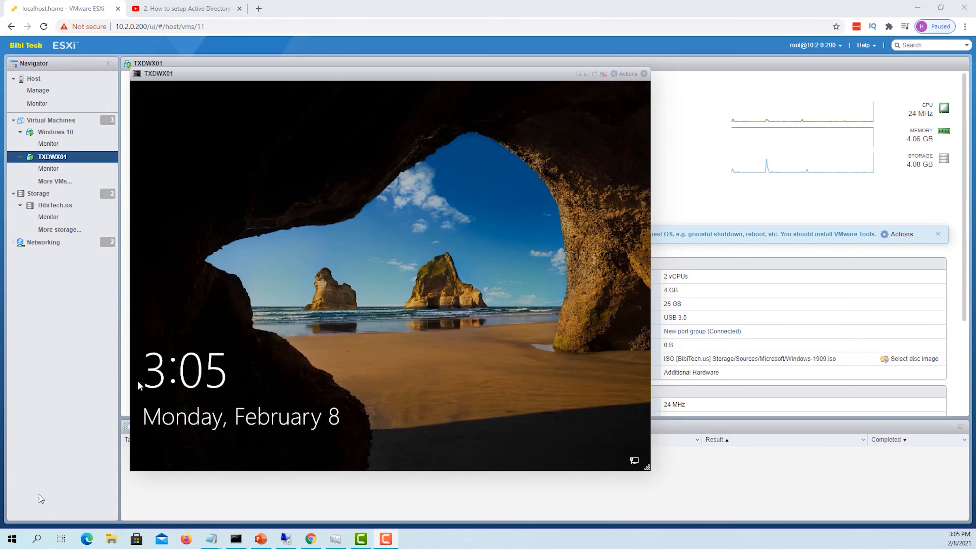
Dismiss the TXDWX01 lock screen and choose Other user on the sign-in screen
click(613, 248)
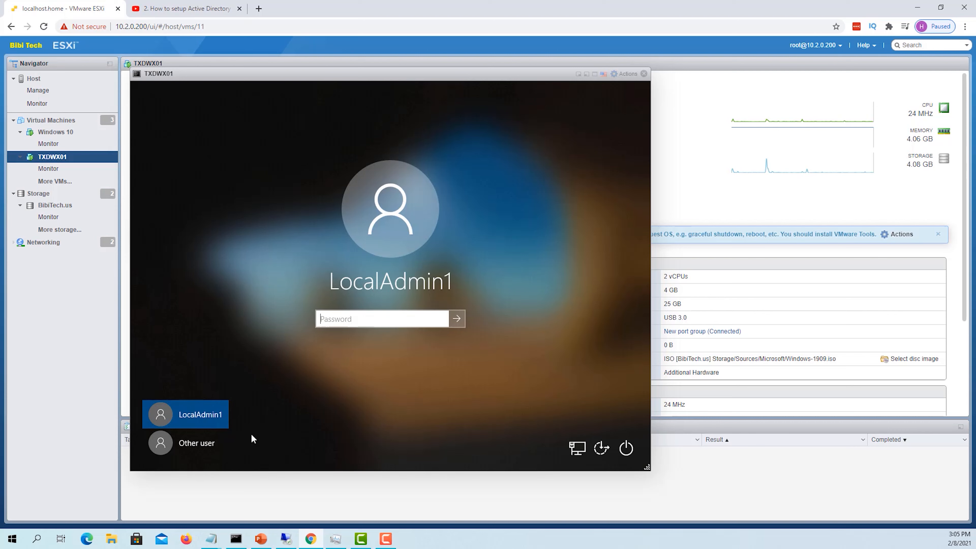
click(204, 444)
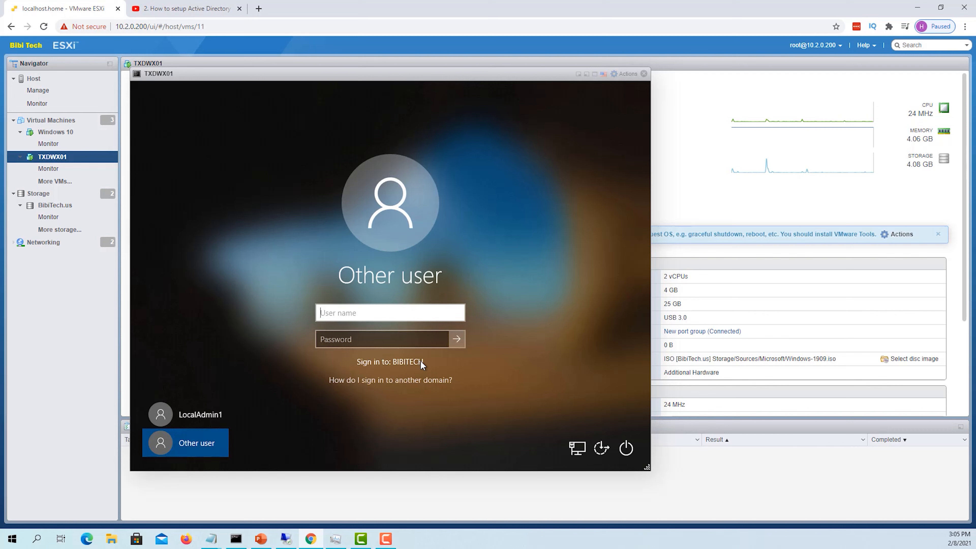
click(206, 414)
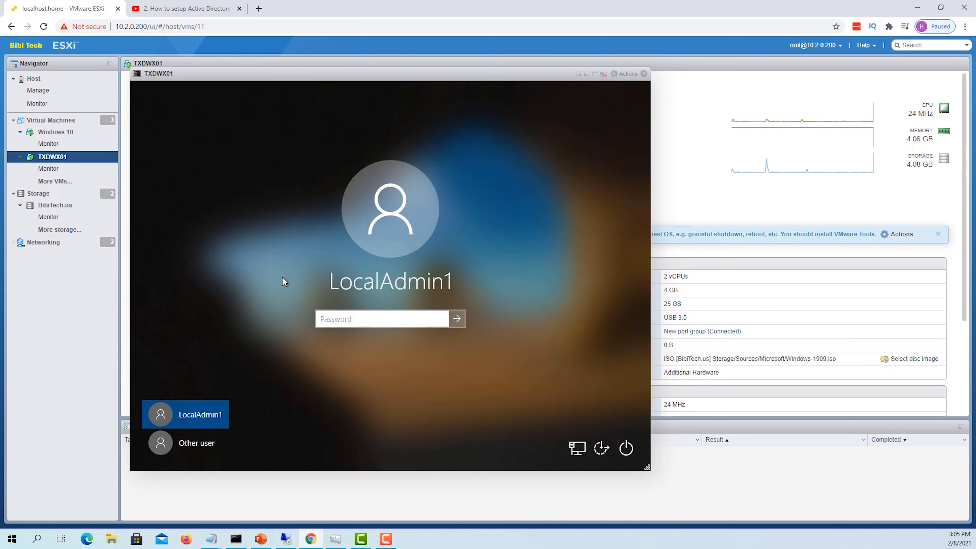
click(194, 449)
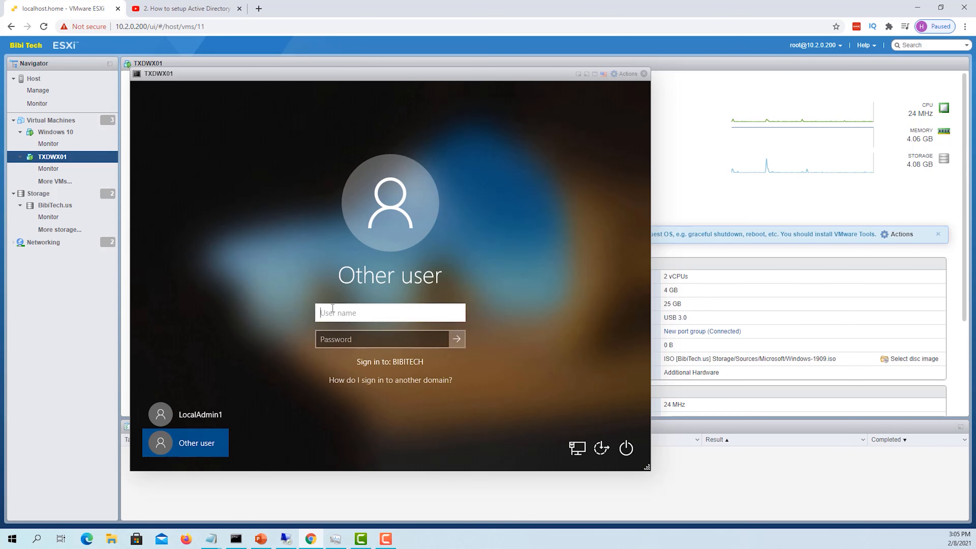
Enter the BIBITECH admin user name and its password, and submit the sign-in
text(Bibi)
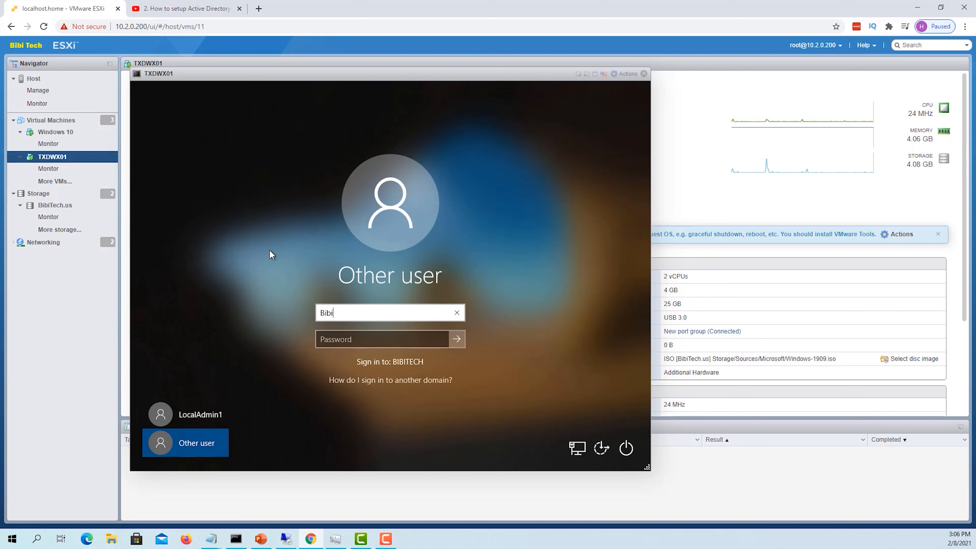
text(Admin)
click(339, 342)
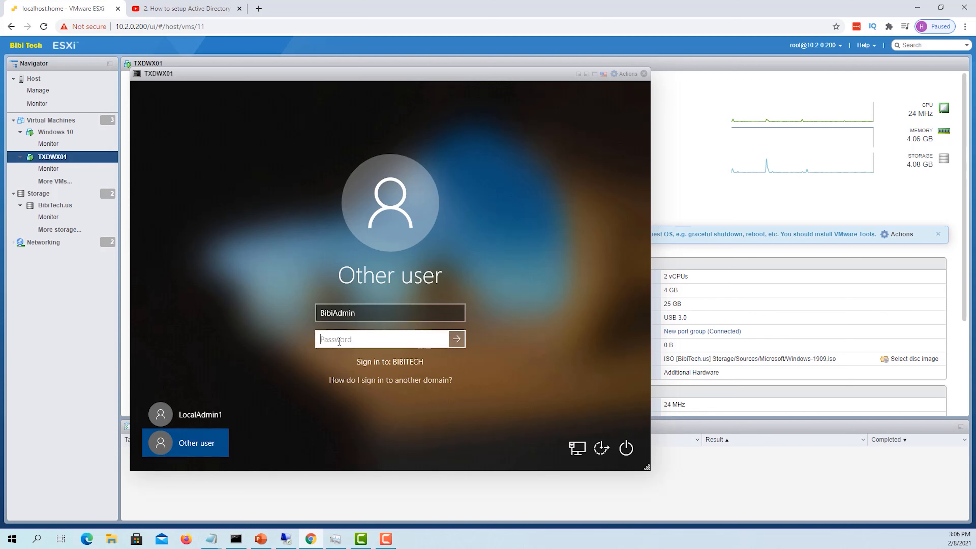
text(**********)
click(457, 339)
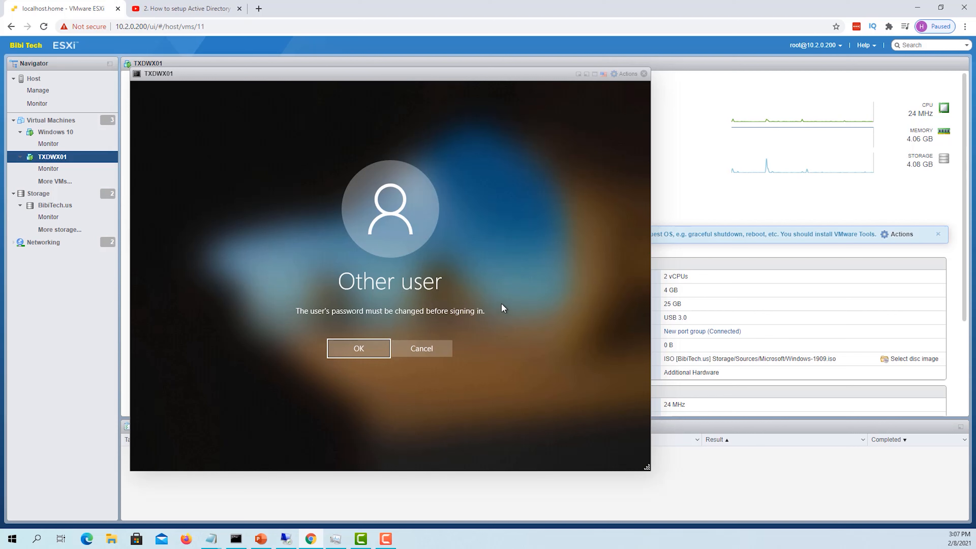
Accept the password-change notice, enter and confirm a new password, and acknowledge the change
click(383, 350)
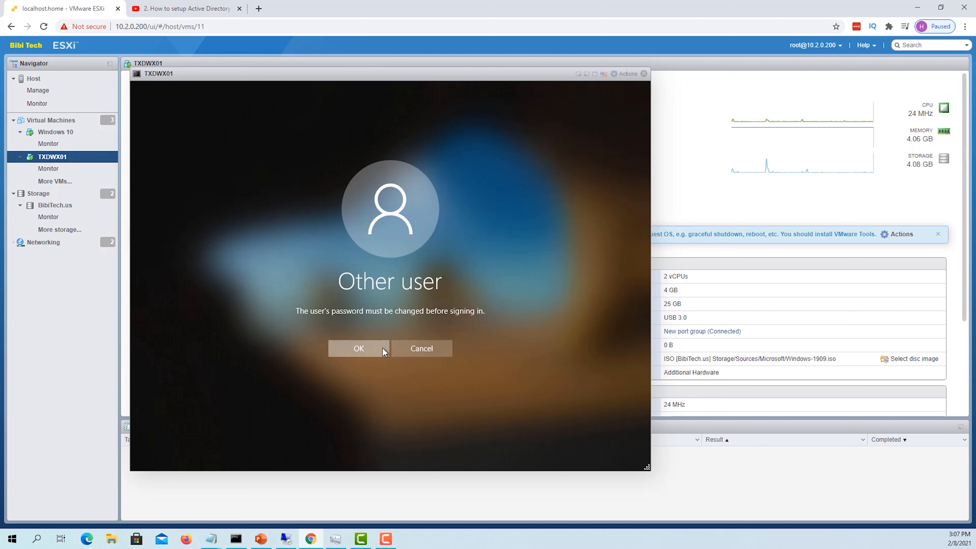
click(357, 328)
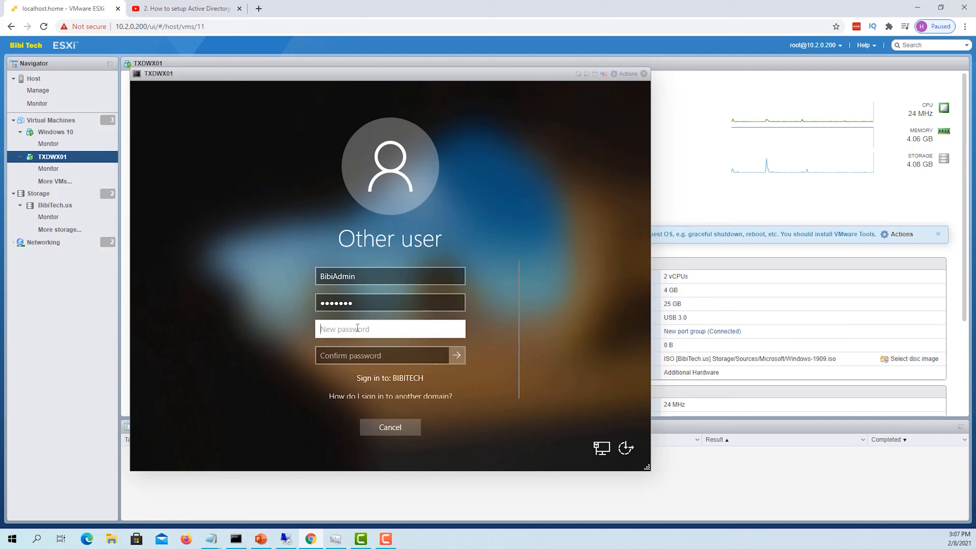
text(P@ssw0rd1)
key(Tab)
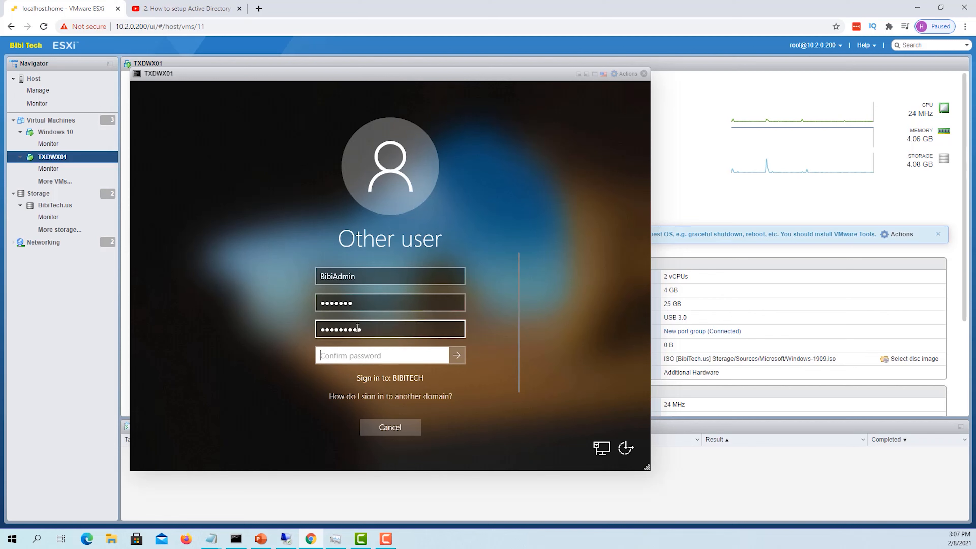
text(P@ssw0rd1)
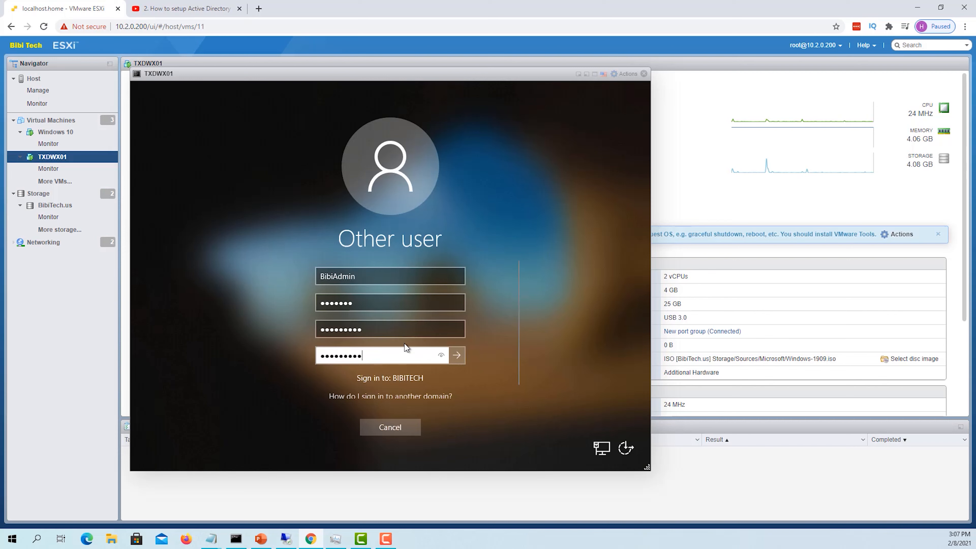
click(454, 357)
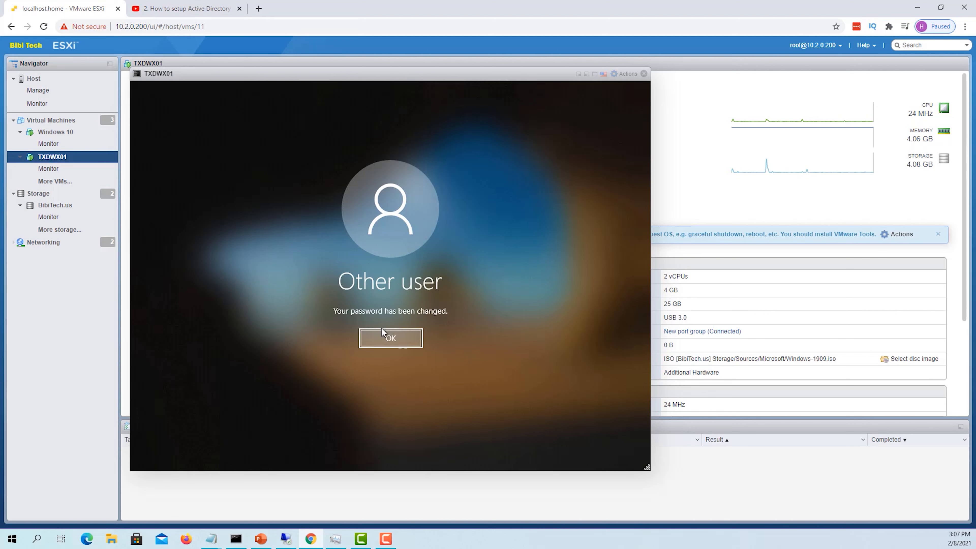
click(389, 342)
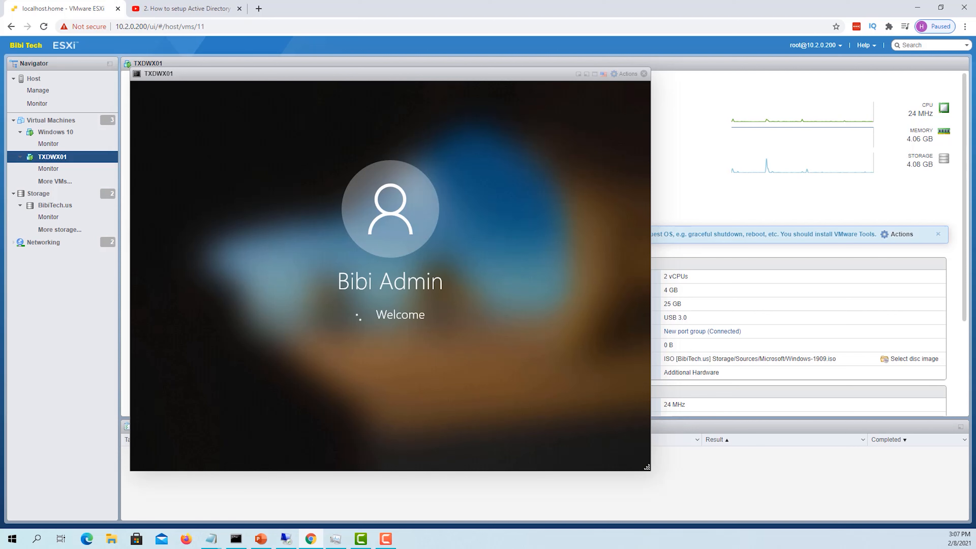
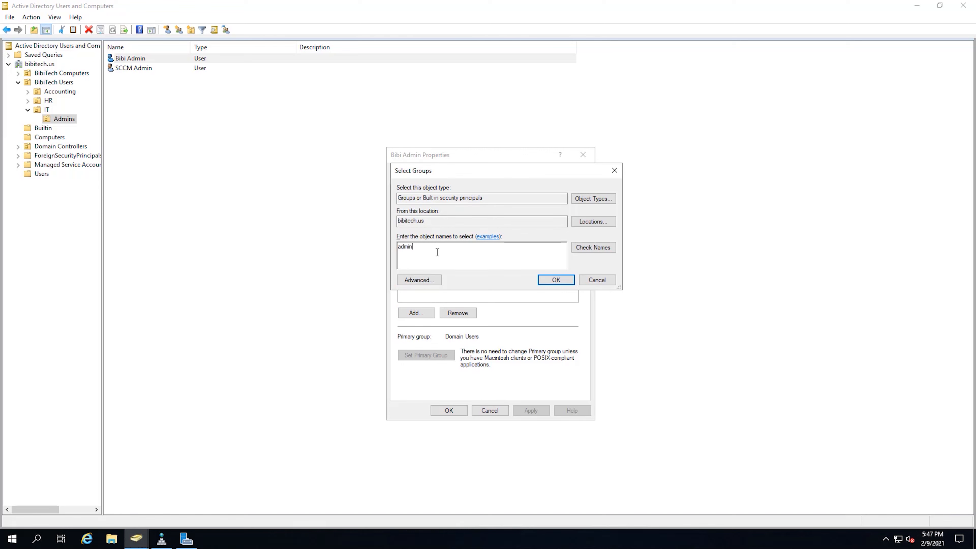
Resolve the Administrators group name and add the admin user to it, applying the change
click(599, 252)
double_click(434, 247)
click(448, 253)
click(556, 280)
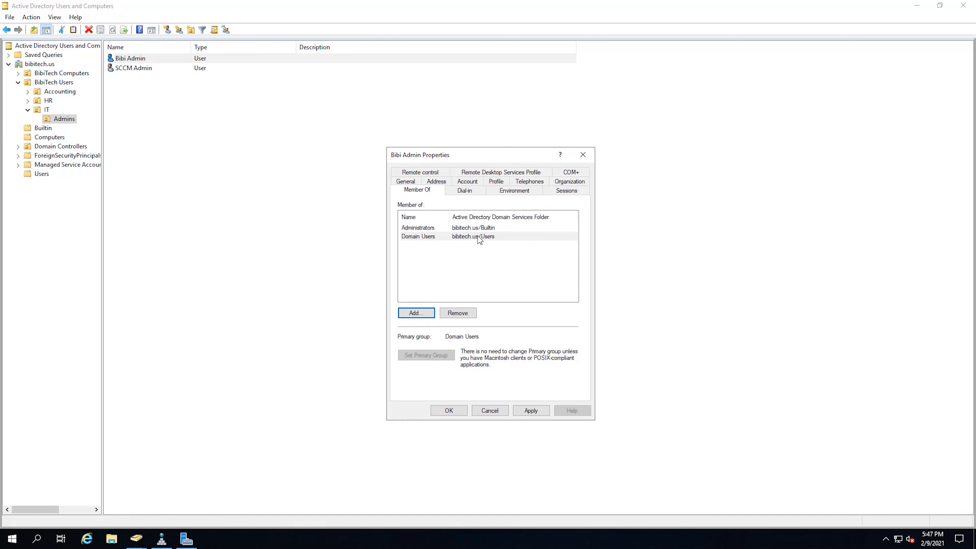
click(534, 411)
click(448, 410)
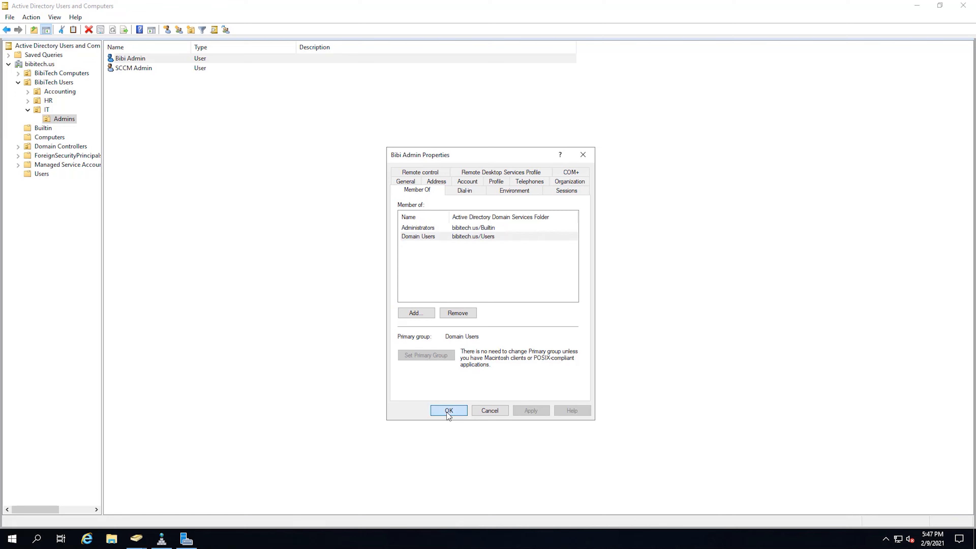
Remove the admin user from Administrators in Member Of, leaving only Domain Users
right_click(168, 63)
click(209, 198)
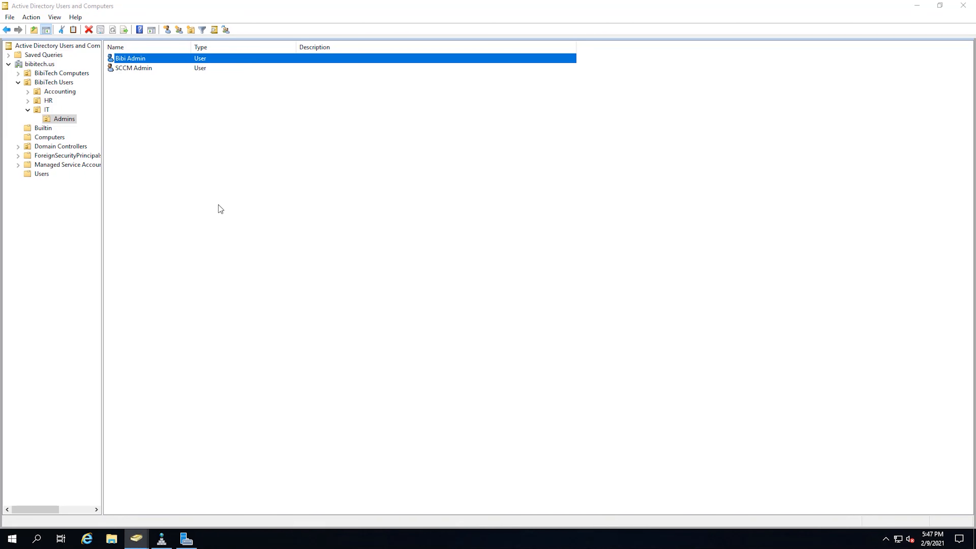
click(417, 171)
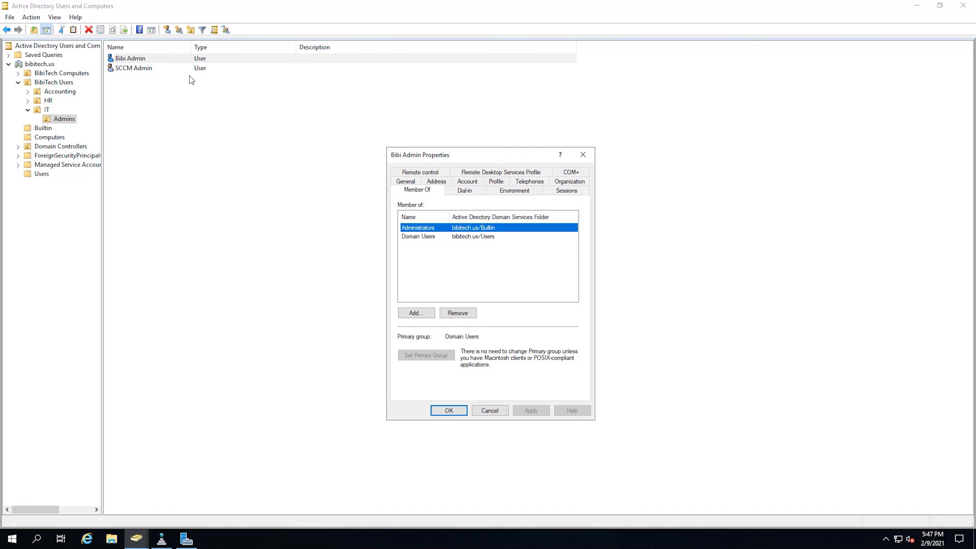
click(480, 237)
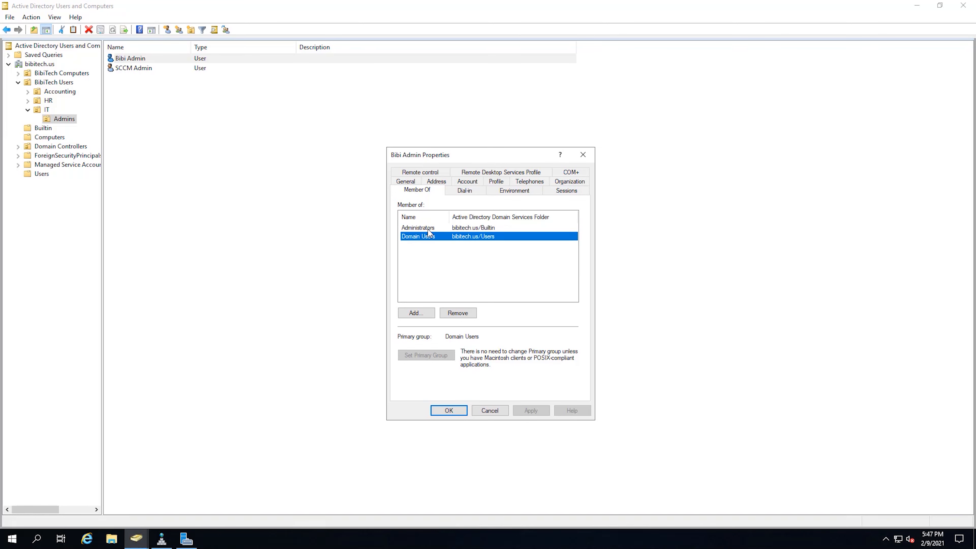
click(427, 229)
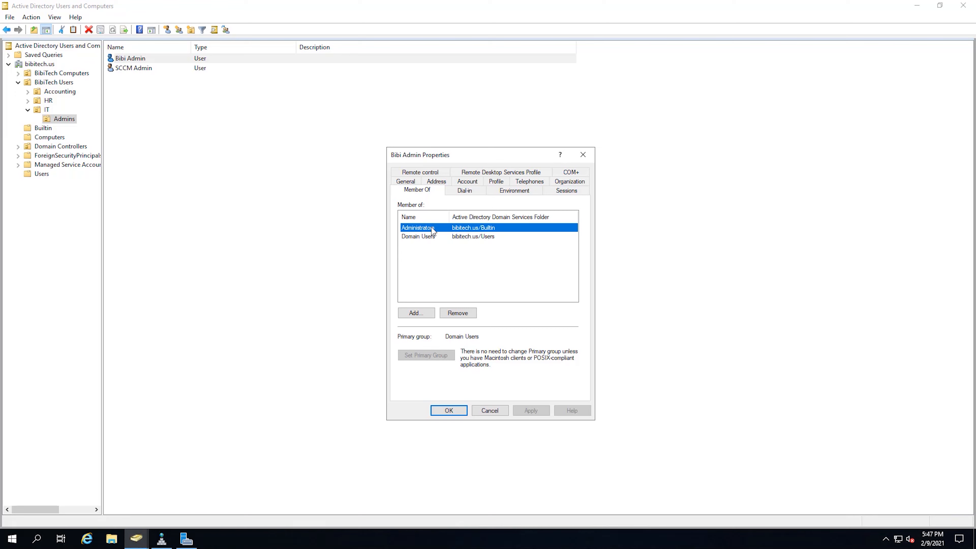
click(462, 314)
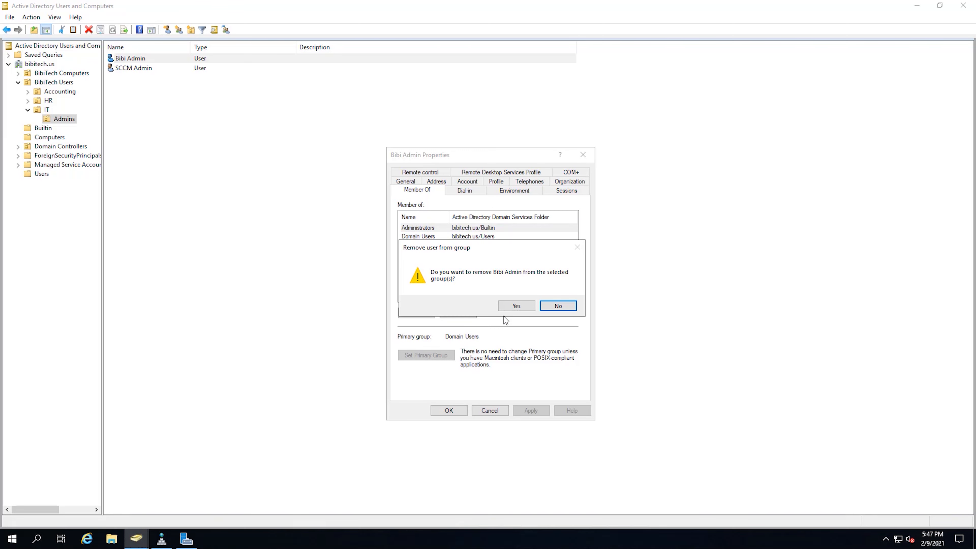
click(514, 307)
click(448, 411)
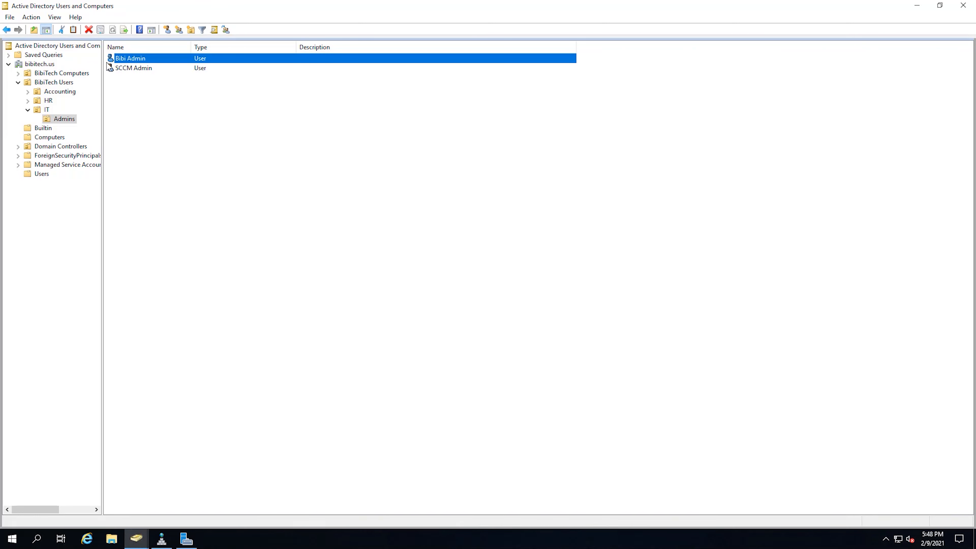
Add the admin user to the Administrators group by resolving 'admin' in Add to a group
right_click(157, 61)
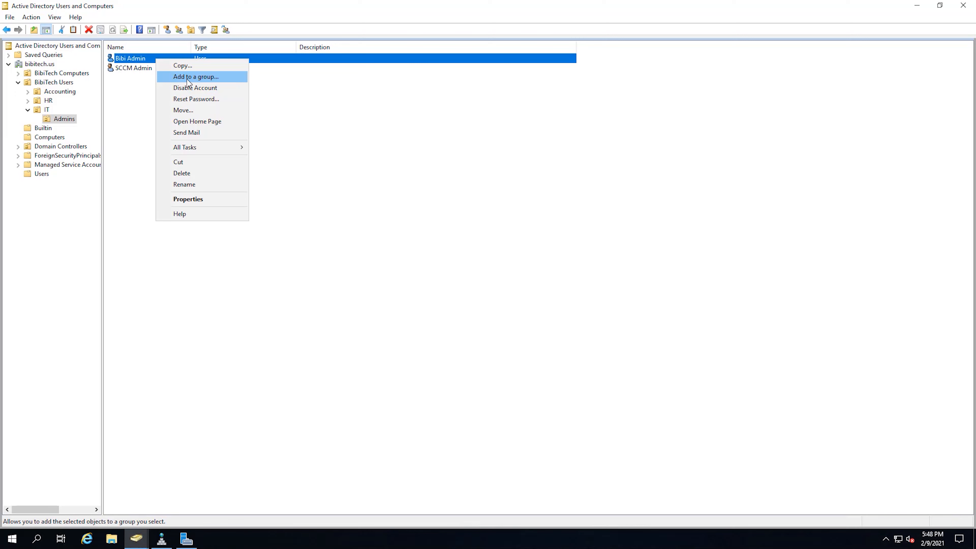
click(187, 79)
text(admin)
click(195, 98)
click(169, 128)
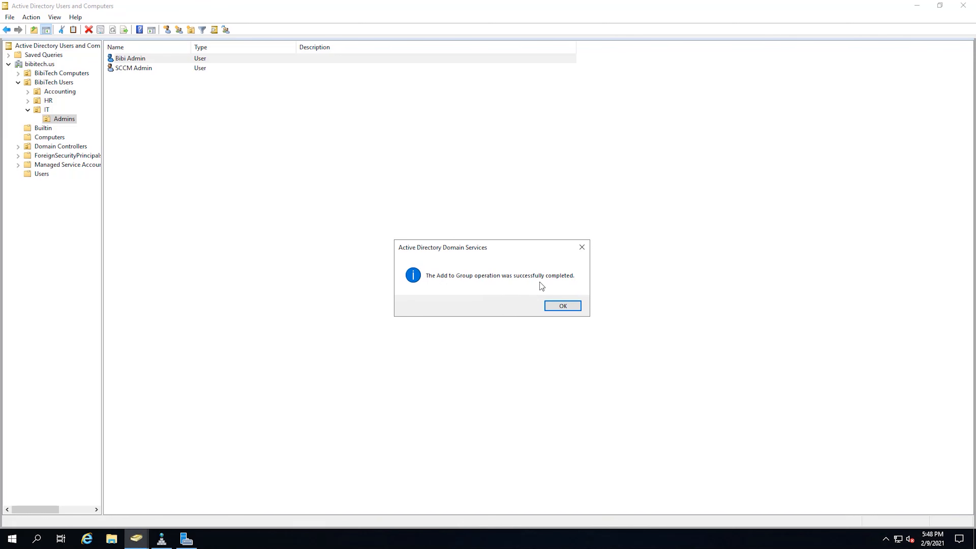
click(573, 306)
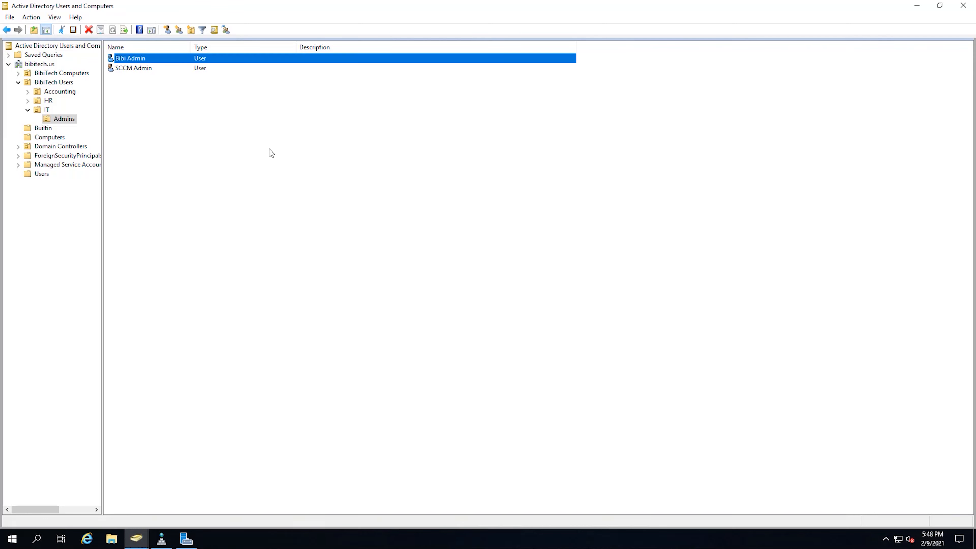
Check the admin user's Member Of list shows Administrators, then close properties
right_click(176, 62)
click(217, 197)
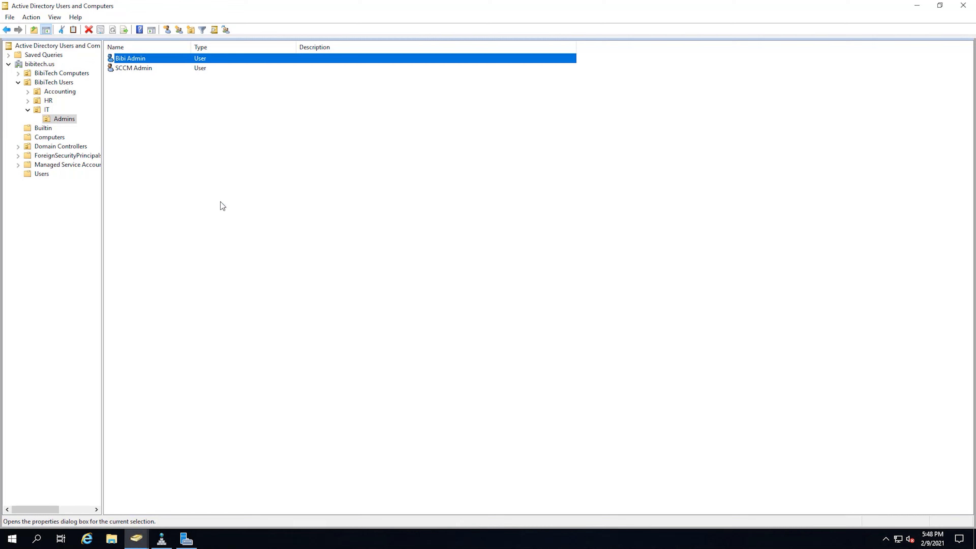
click(424, 173)
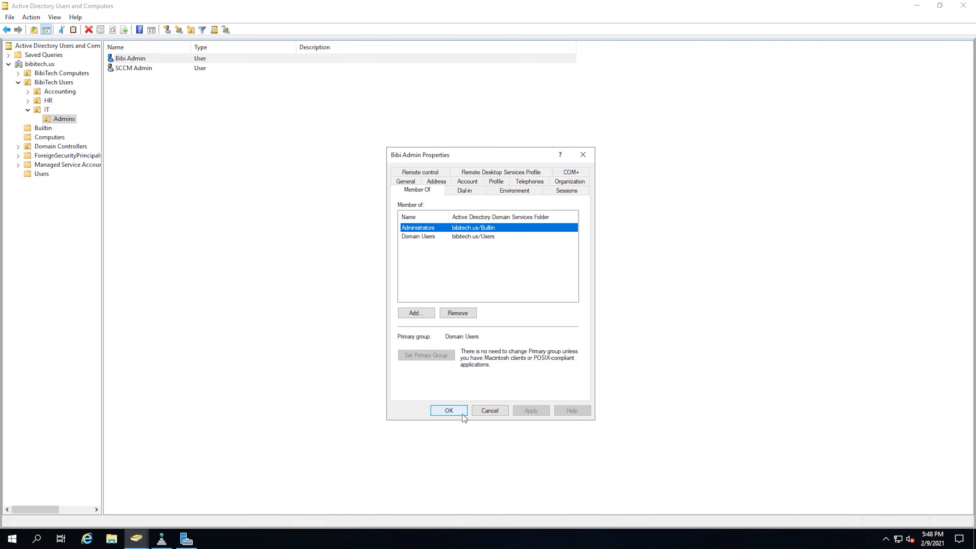
click(448, 410)
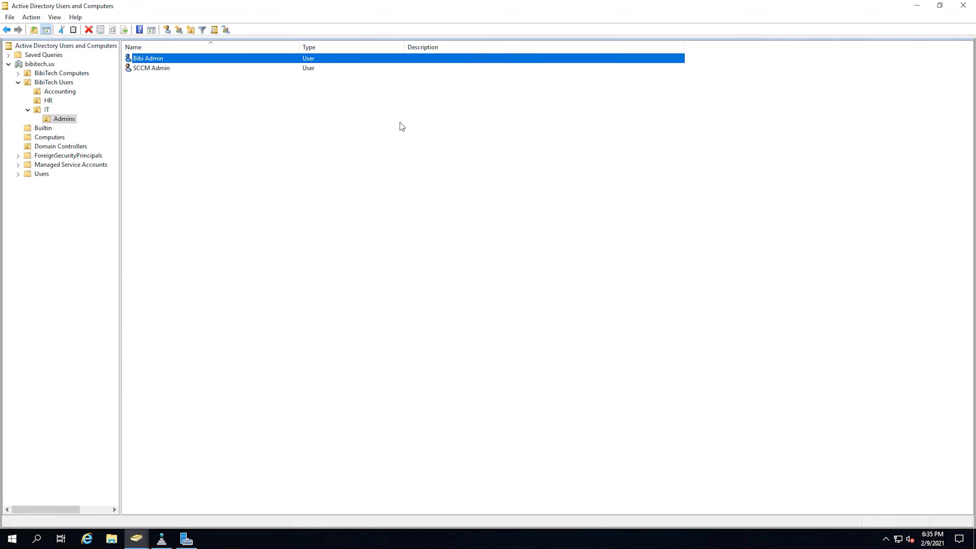
Review the HR user's logon name on the Account tab in the HR folder, then cancel
click(50, 100)
click(141, 61)
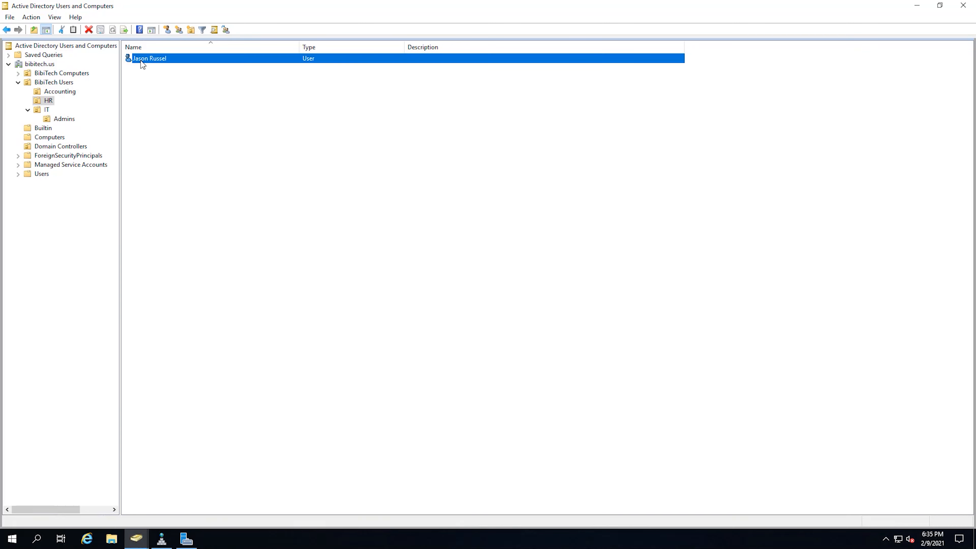
right_click(159, 65)
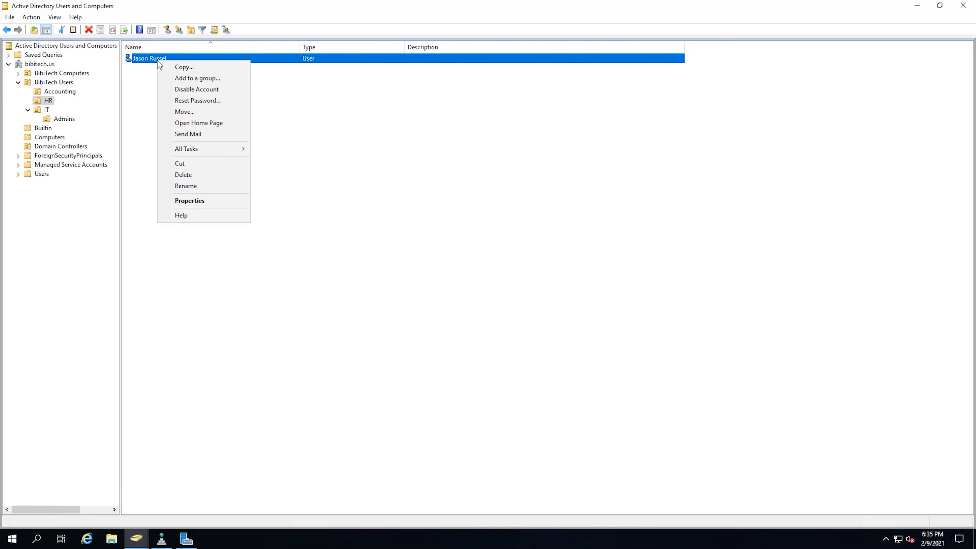
click(208, 203)
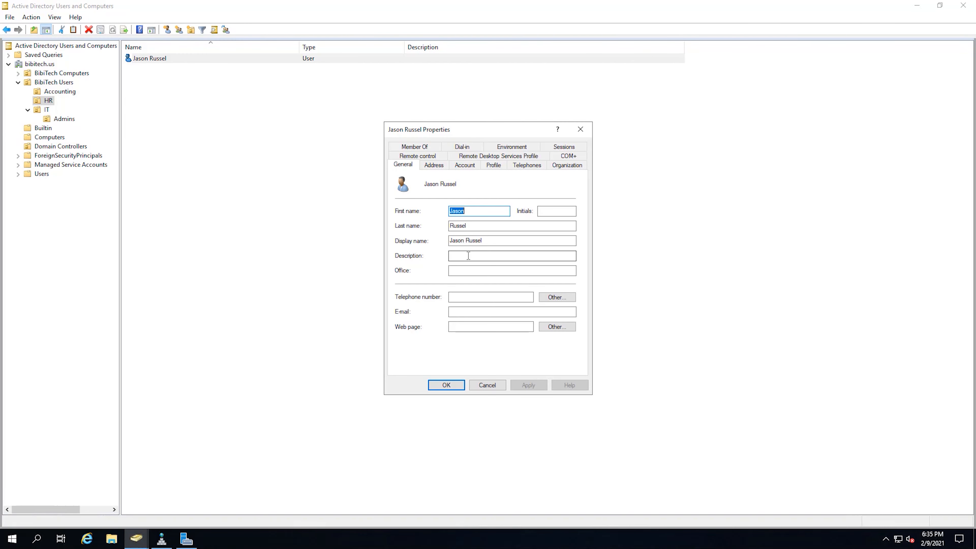
click(470, 167)
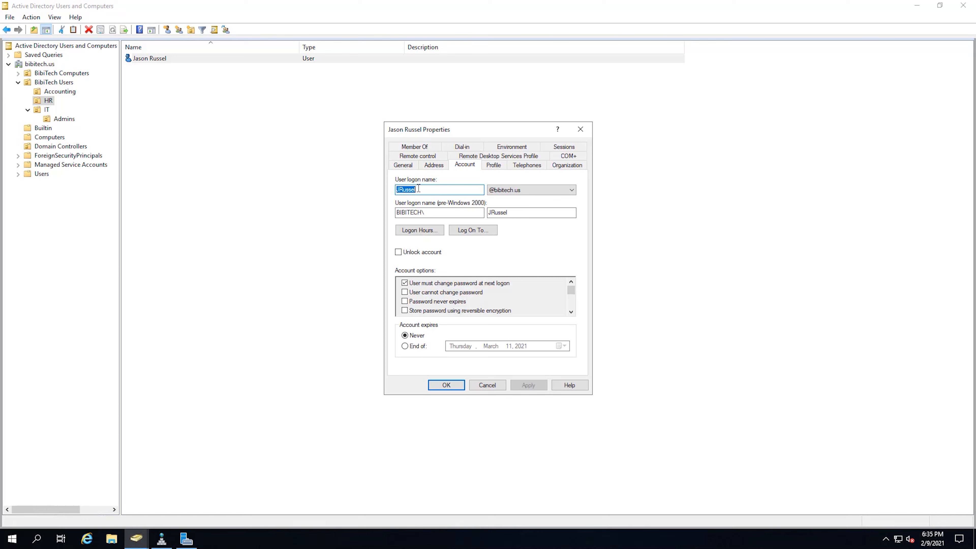
right_click(402, 189)
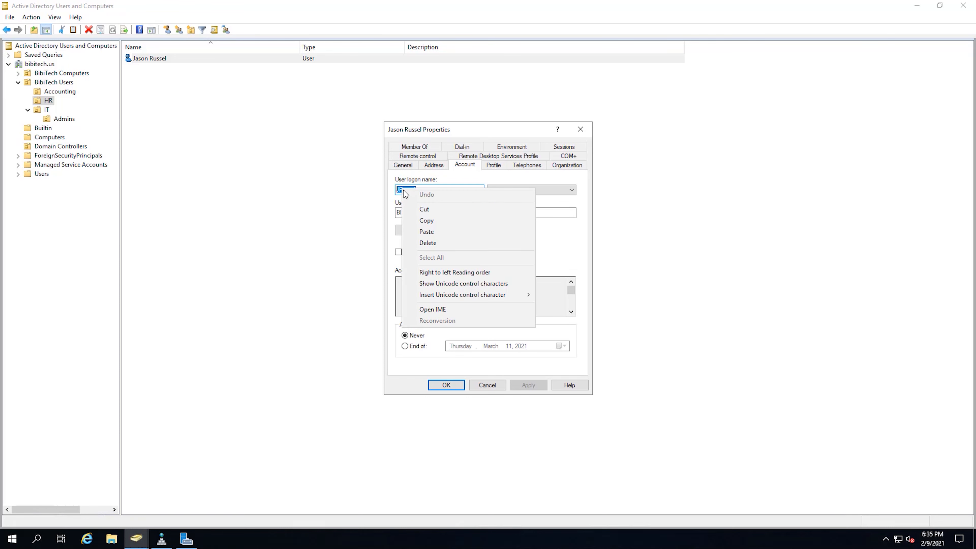
click(428, 221)
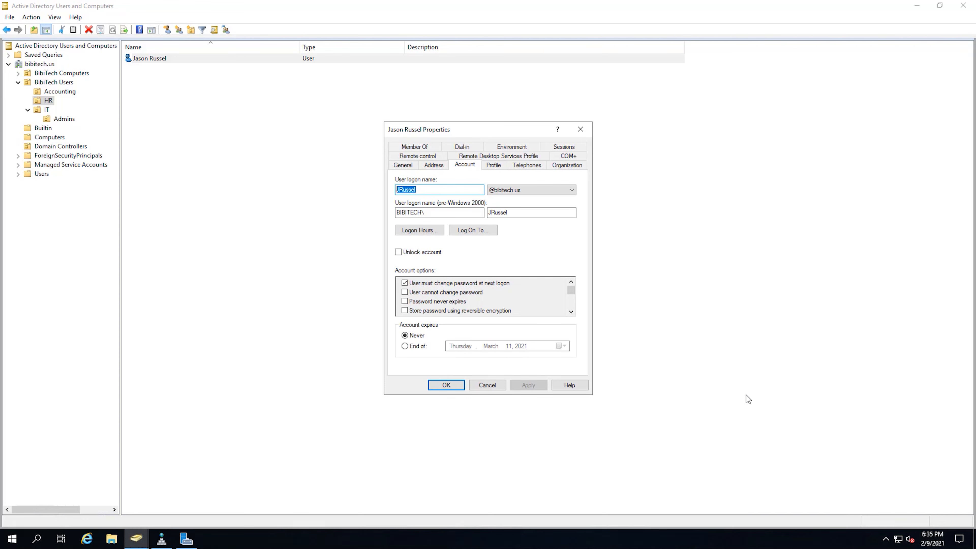
click(500, 386)
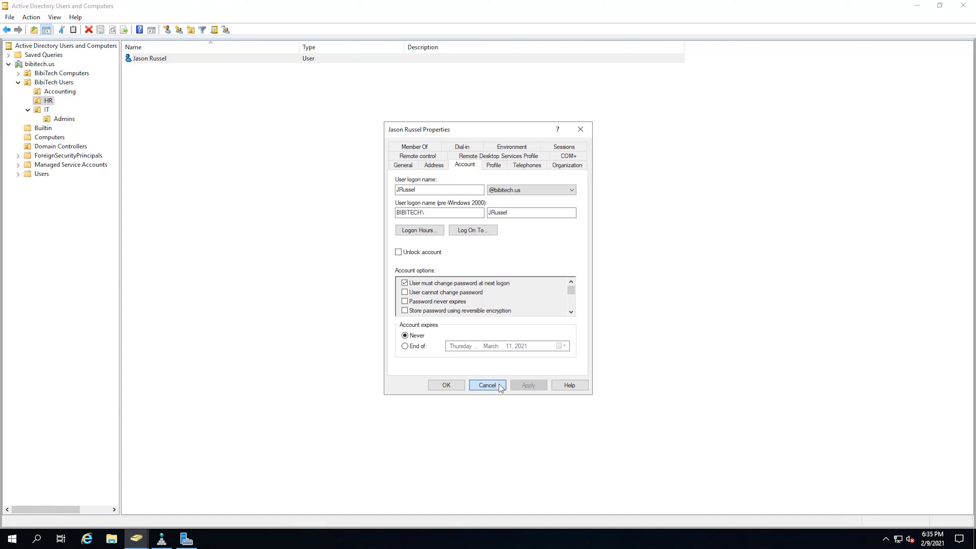
click(500, 385)
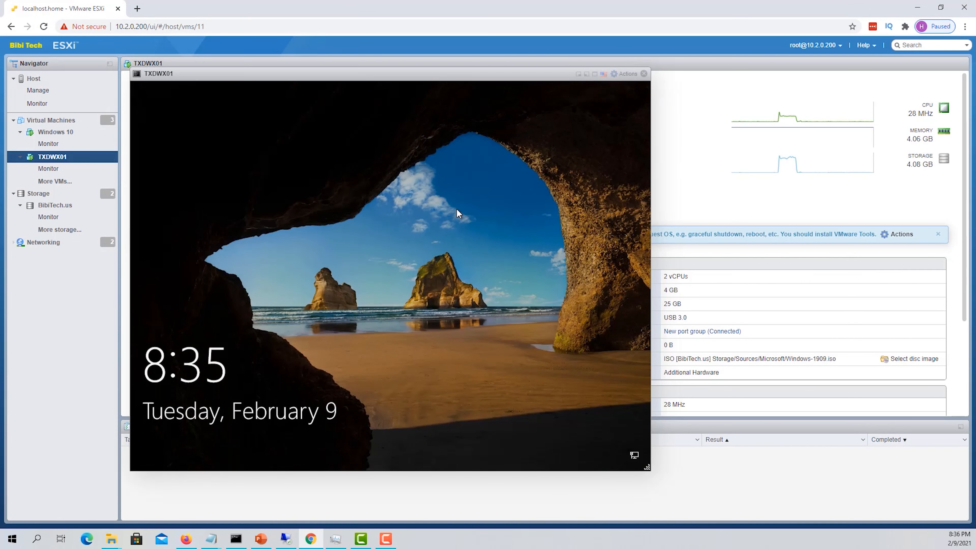
Sign in to the VM as Other user with the HR user's name and current password
click(457, 212)
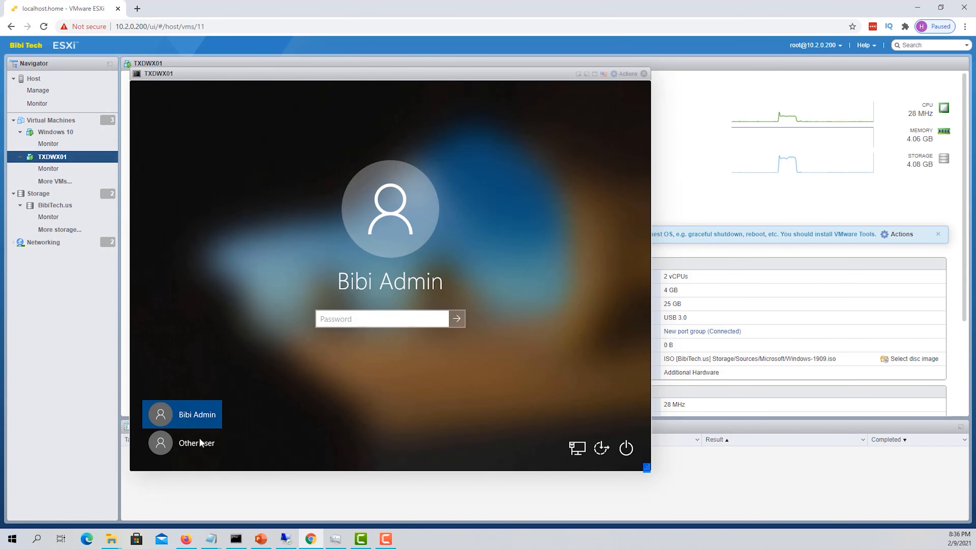
click(190, 451)
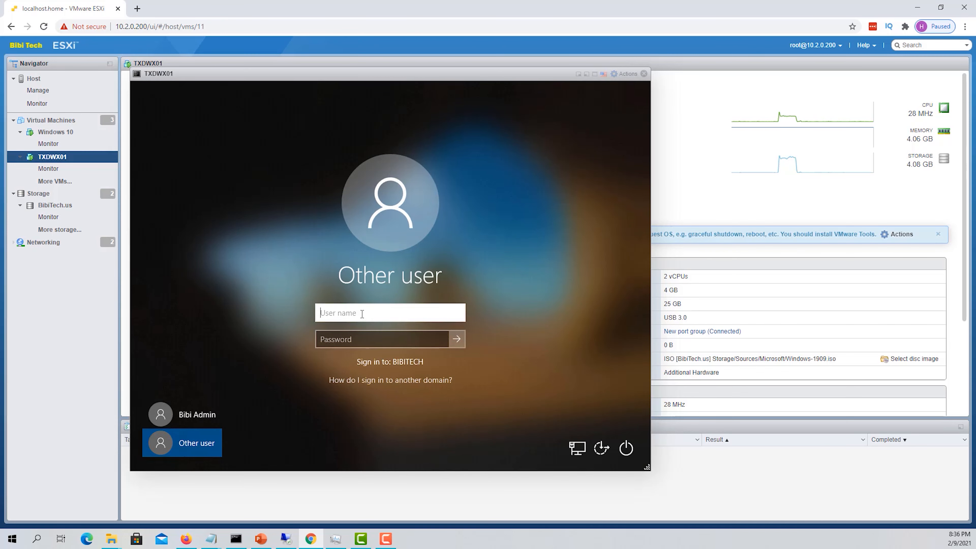
key(Tab)
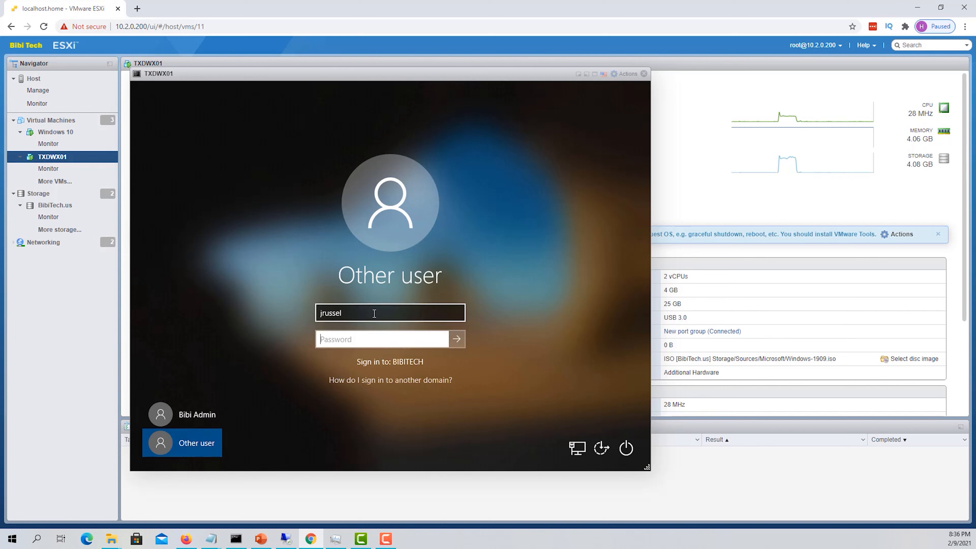
text(•••••••)
click(457, 338)
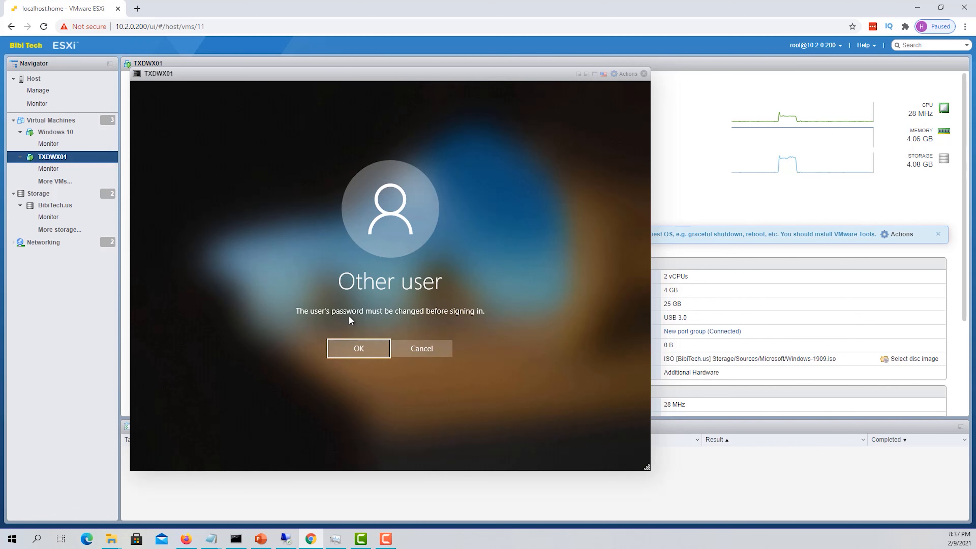
Replace the expired password with a new confirmed password and accept the change
click(352, 348)
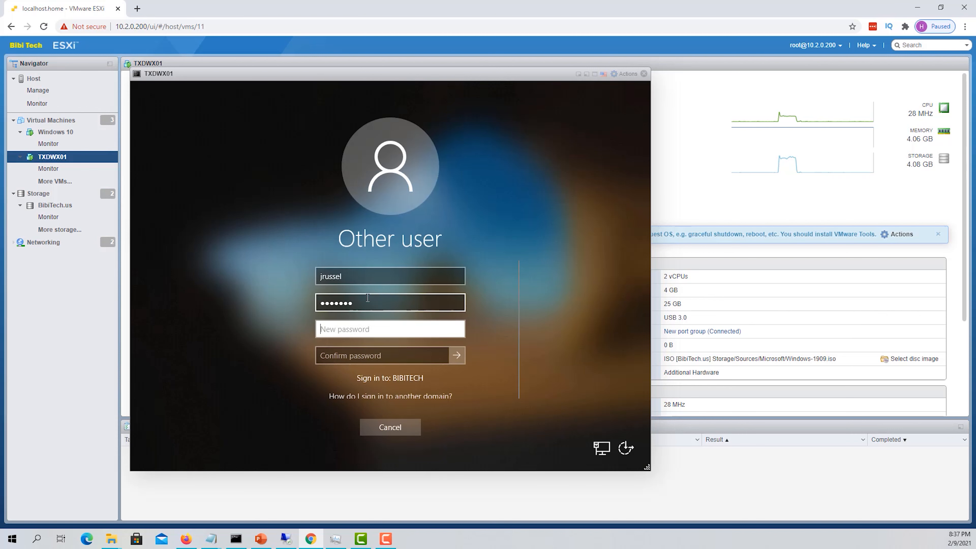
text(Password1)
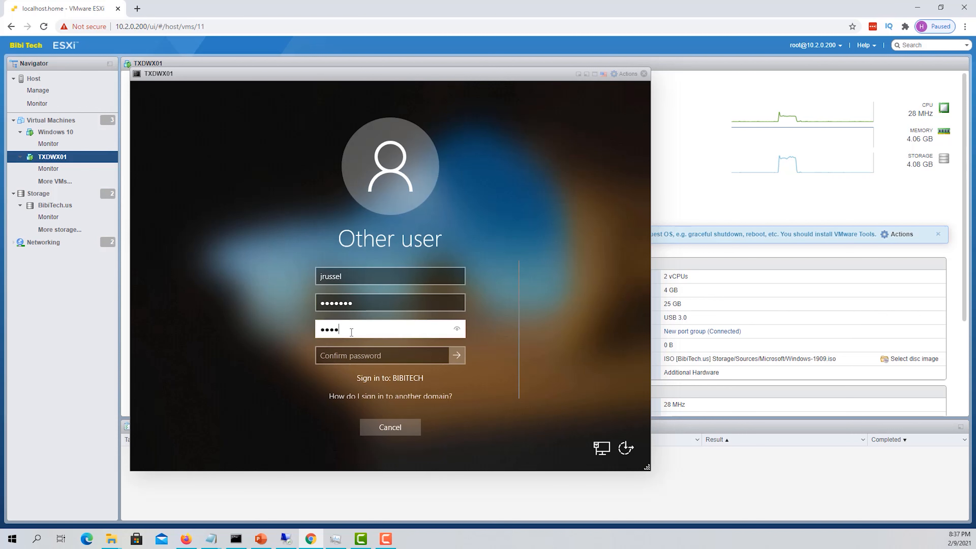
key(Tab)
text(Password1)
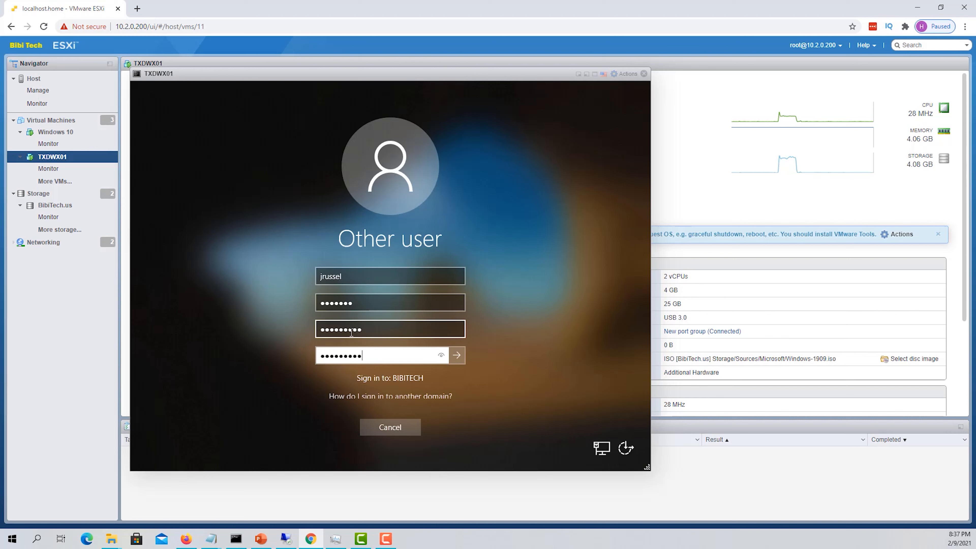
click(457, 356)
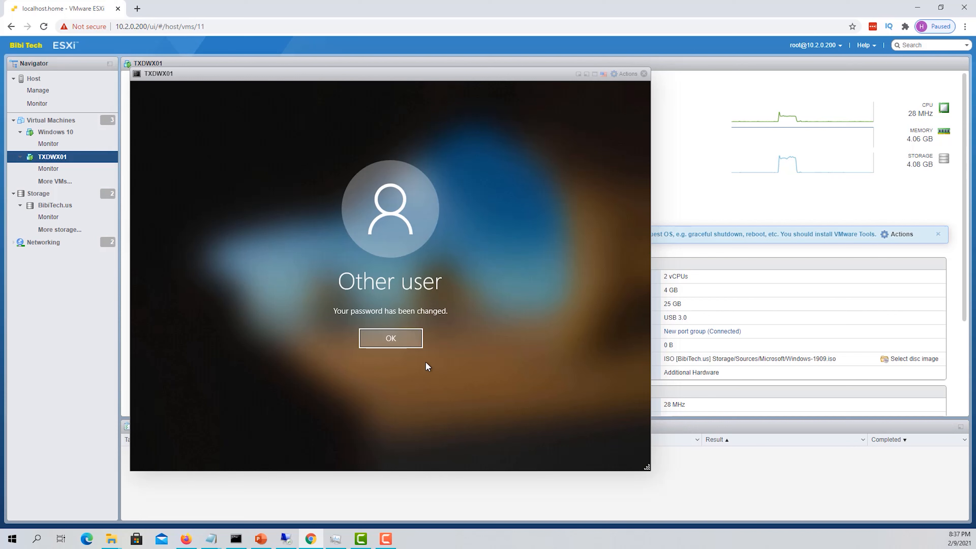
click(421, 338)
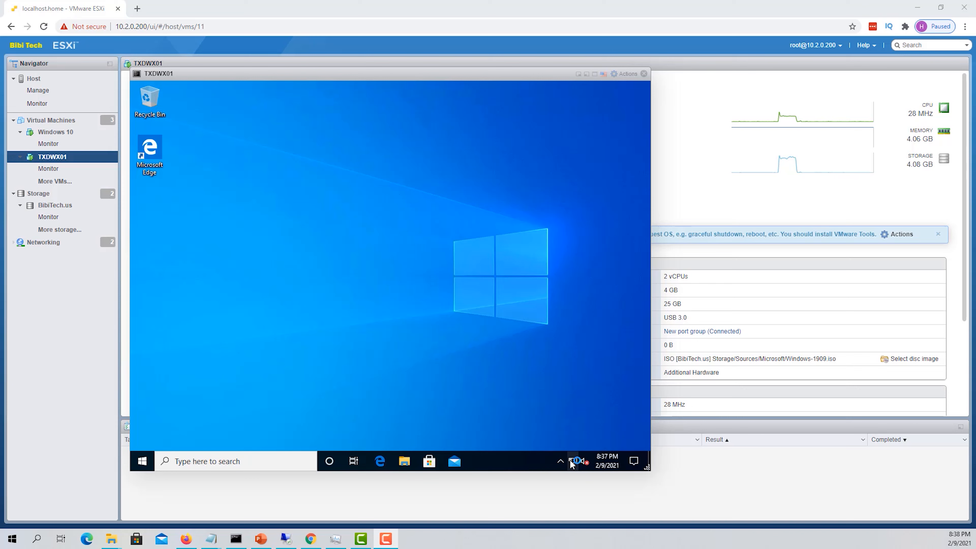
Reach Network Connections through Network & Internet settings' Ethernet adapter options and select Ethernet0
right_click(570, 460)
click(507, 350)
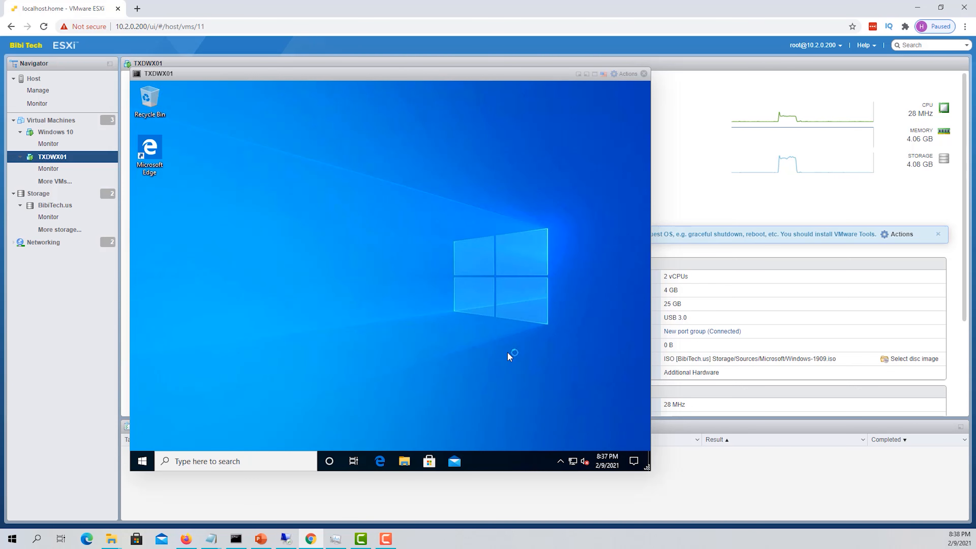
right_click(575, 462)
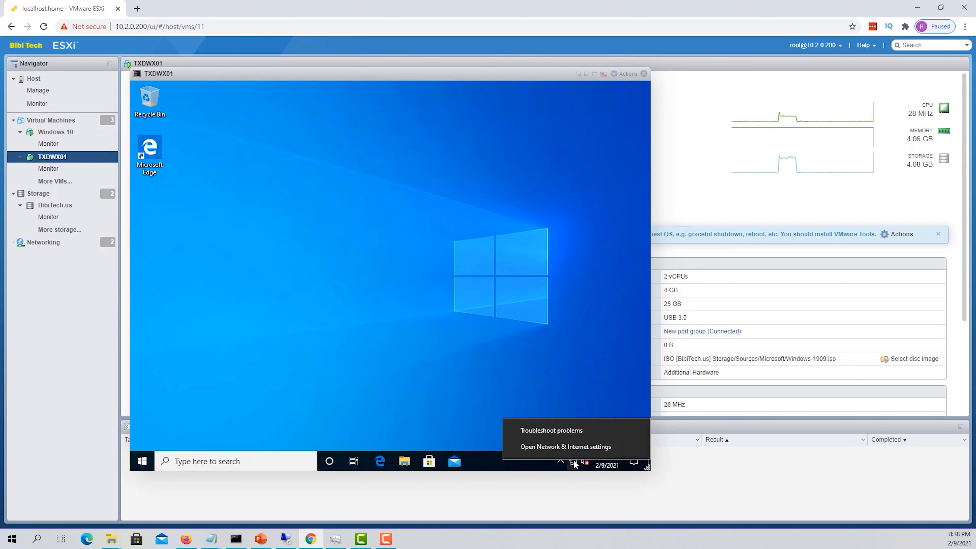
click(551, 450)
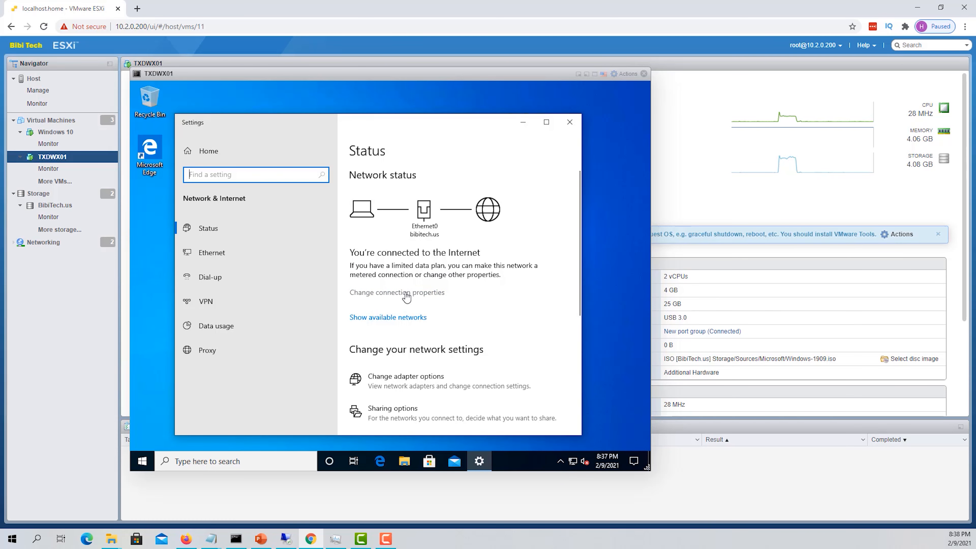
click(237, 263)
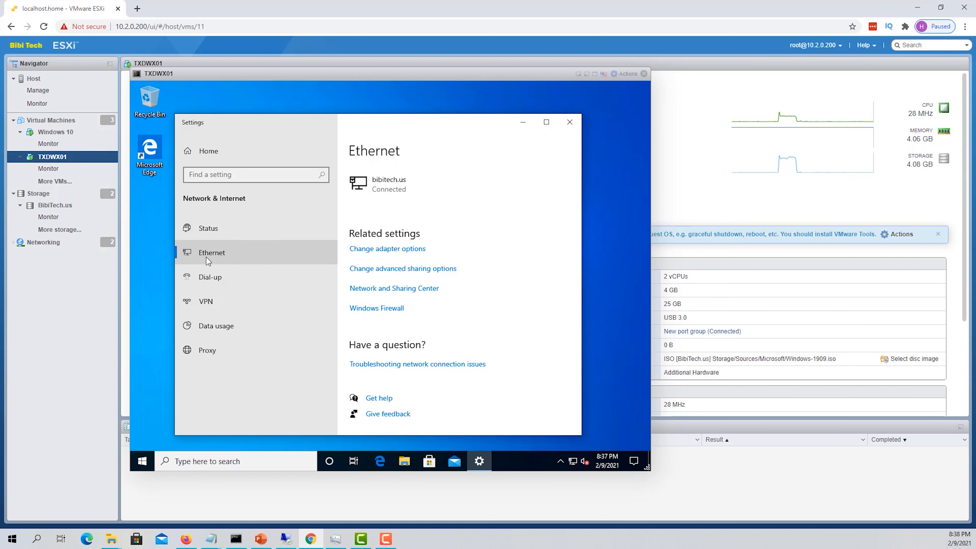
click(403, 249)
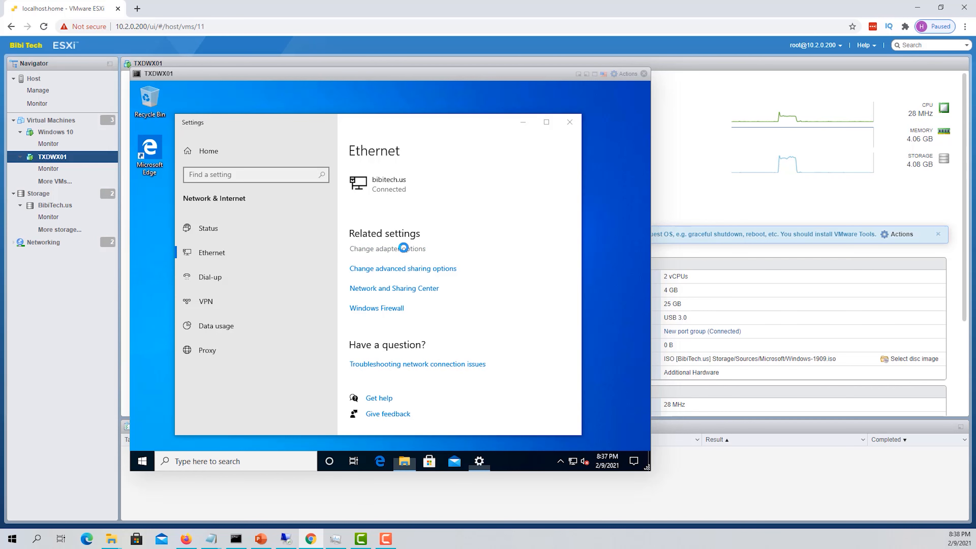
click(246, 196)
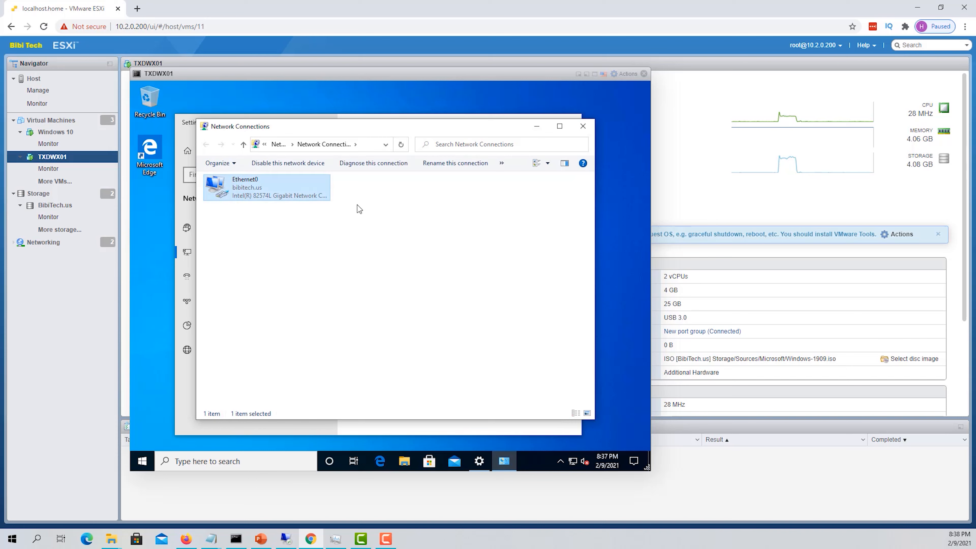
Try opening Ethernet0's properties, decline the UAC admin prompt, and close Network Connections
right_click(258, 187)
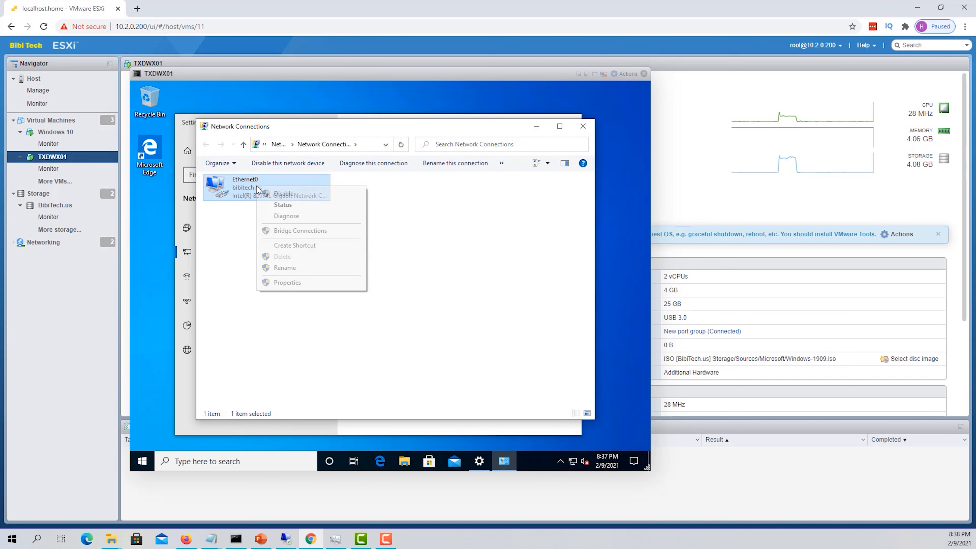
click(308, 283)
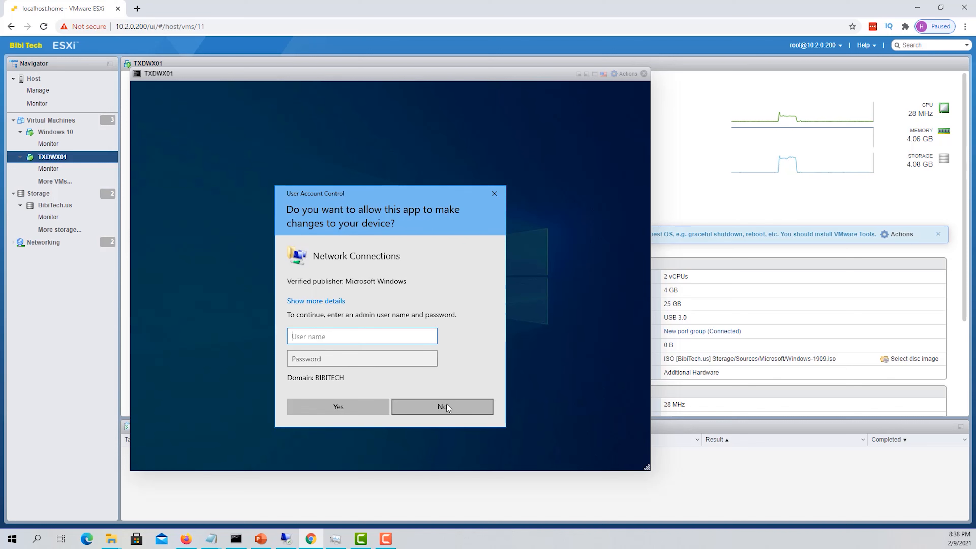
click(446, 405)
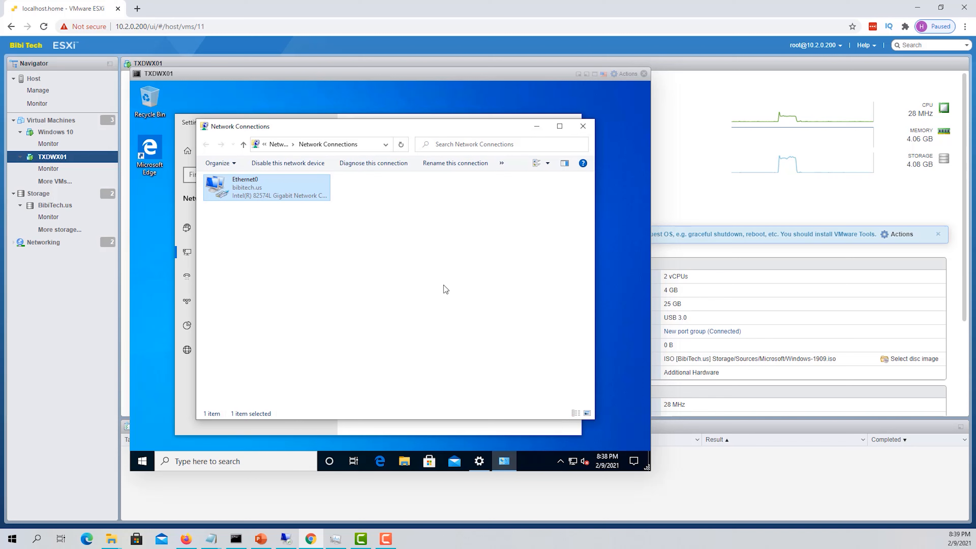
click(583, 126)
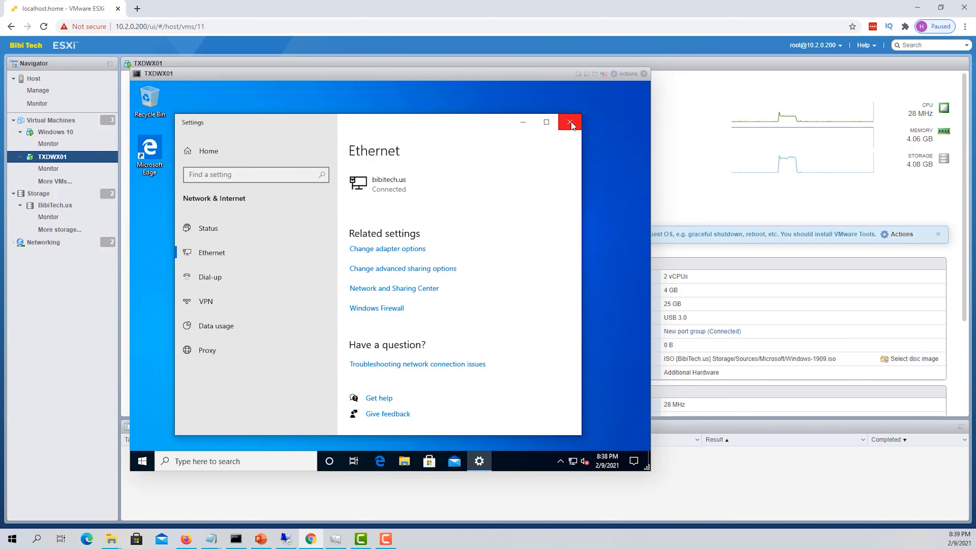
Close the network settings and open Computer Management's local Groups list via This PC
click(571, 122)
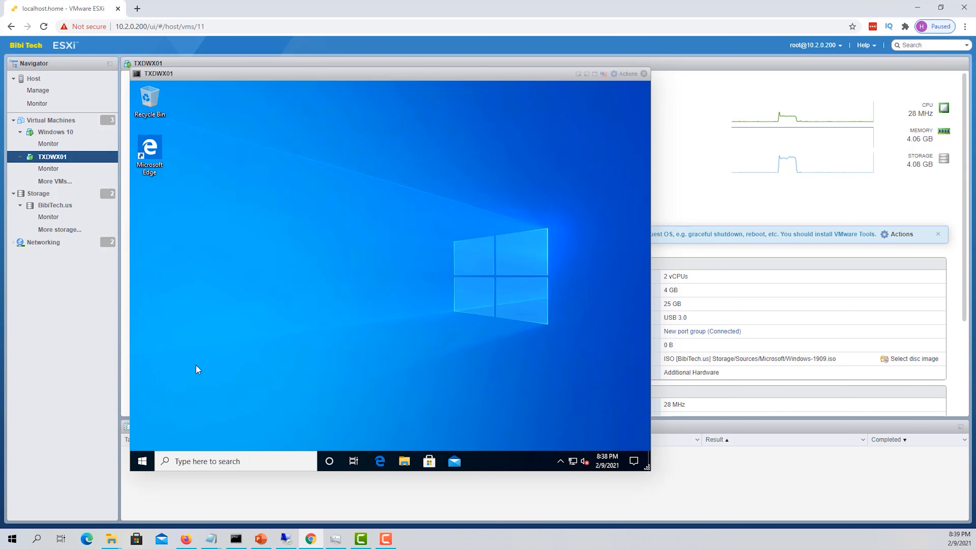
click(143, 459)
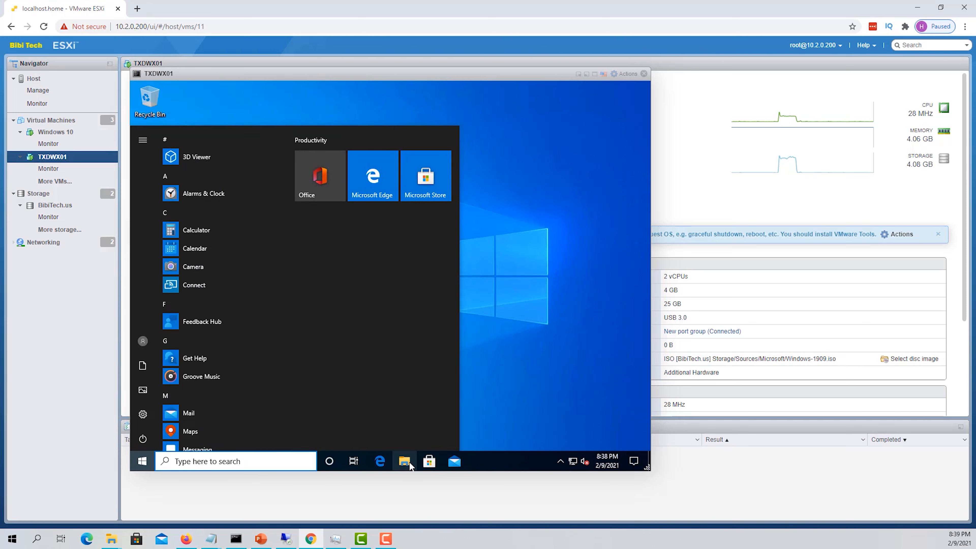
click(525, 331)
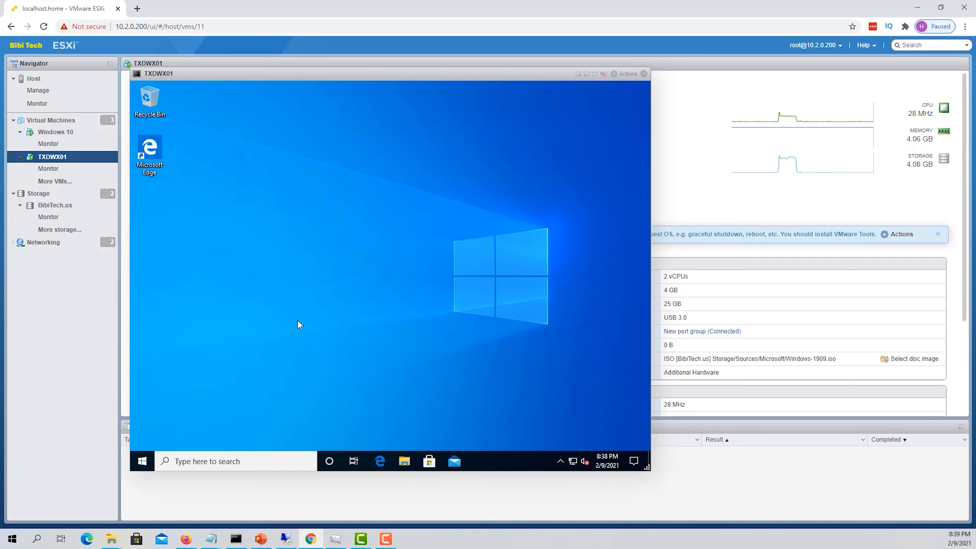
click(405, 461)
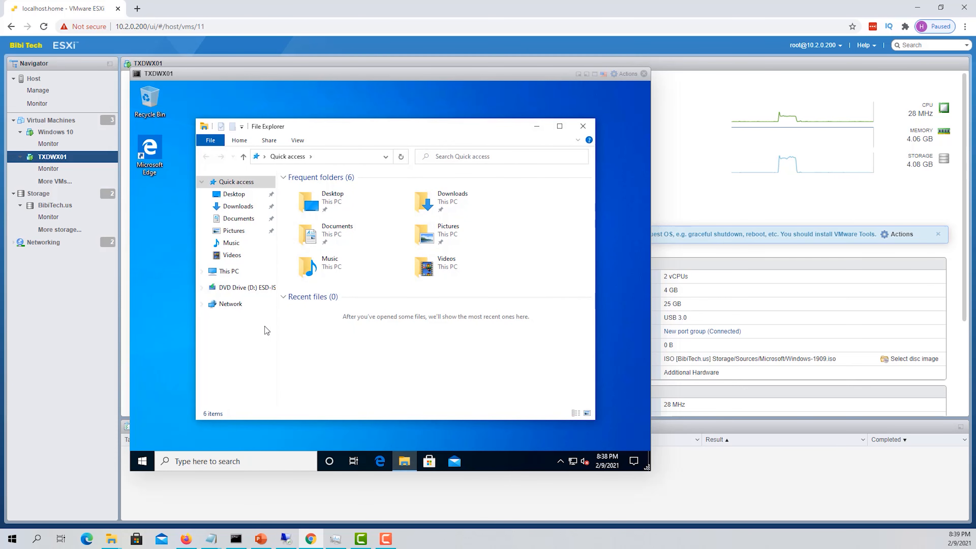
right_click(225, 277)
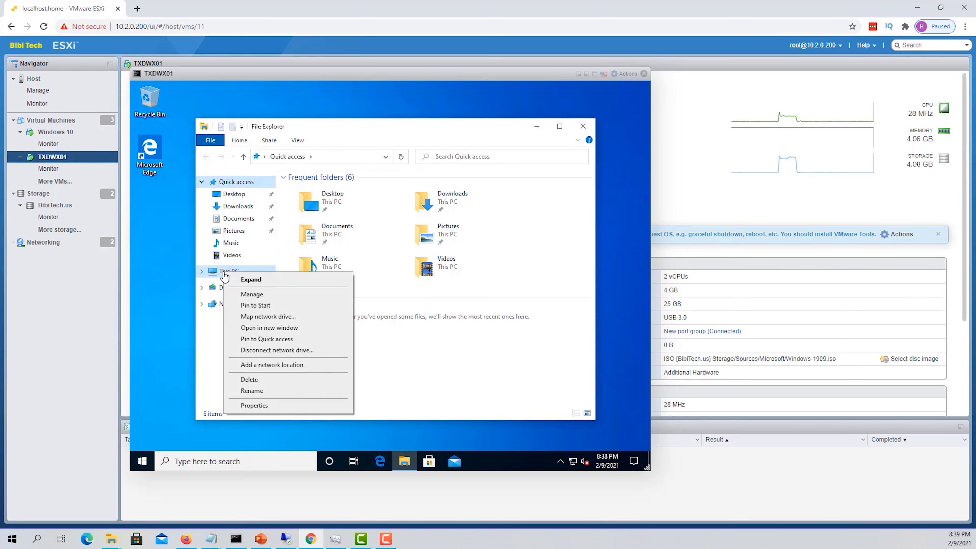
click(256, 295)
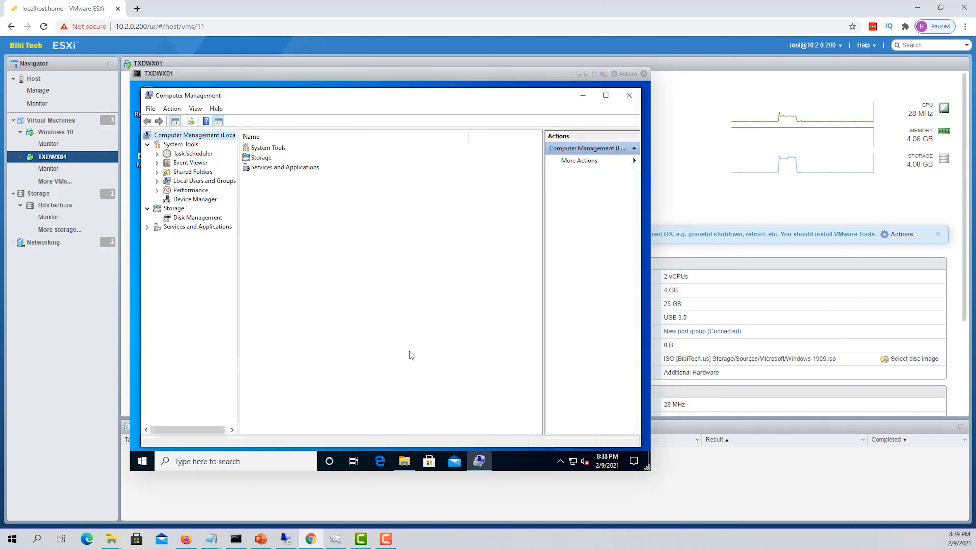
double_click(226, 182)
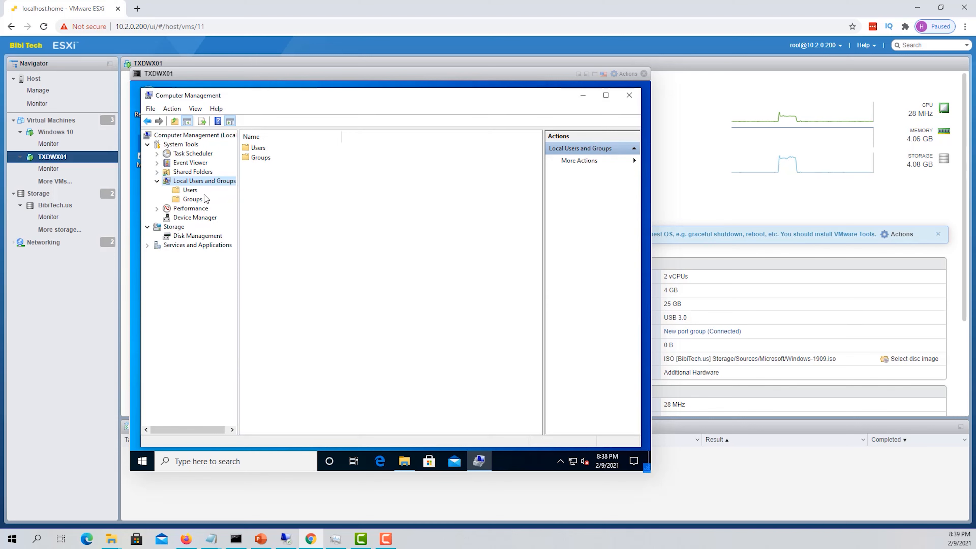
click(194, 200)
Try removing LocalAdmin1 from Administrators, dismiss both Access is denied errors, and cancel
double_click(269, 158)
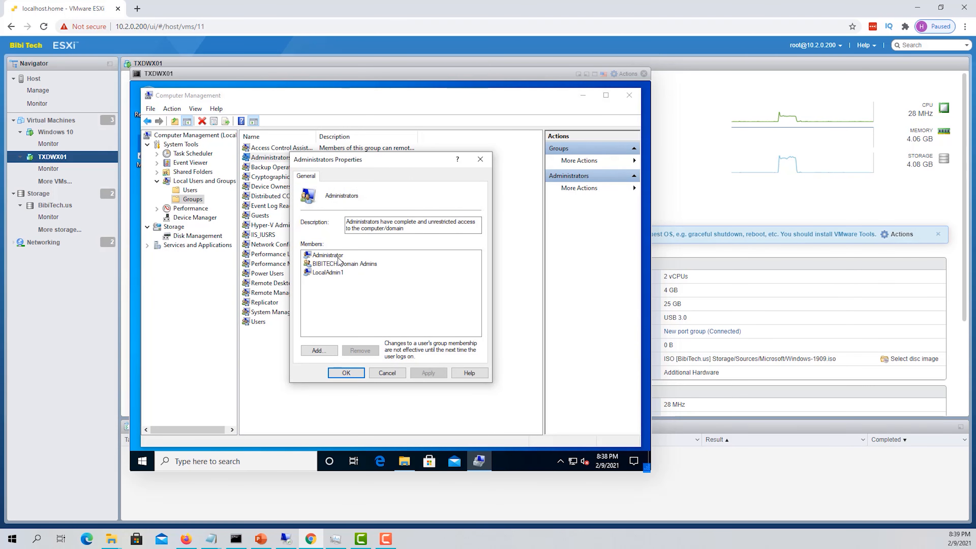
click(324, 274)
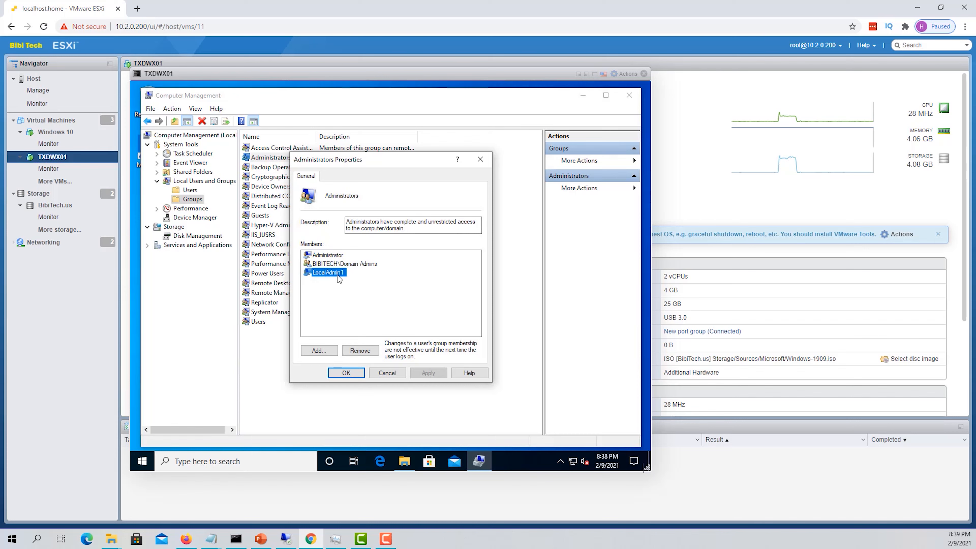
click(364, 353)
click(428, 373)
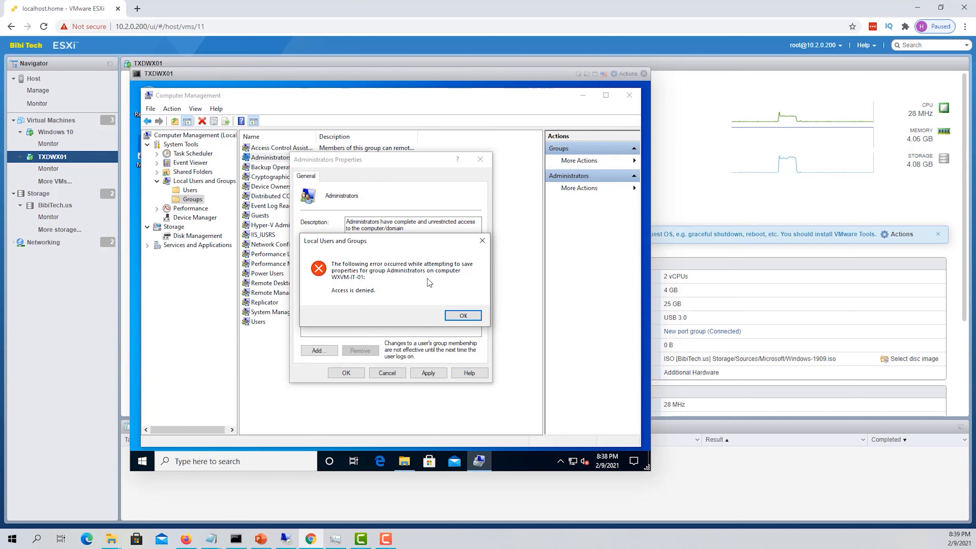
click(464, 315)
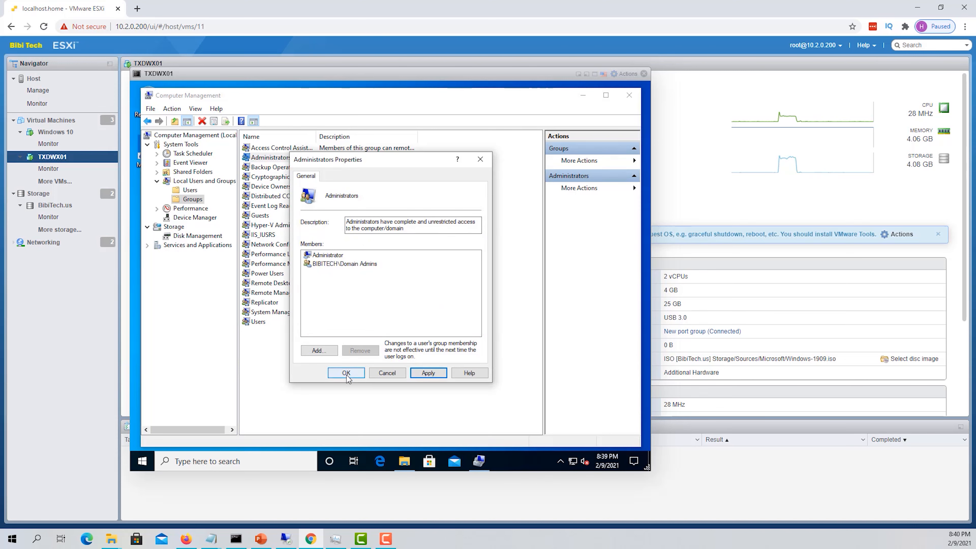
click(346, 373)
click(459, 315)
click(387, 373)
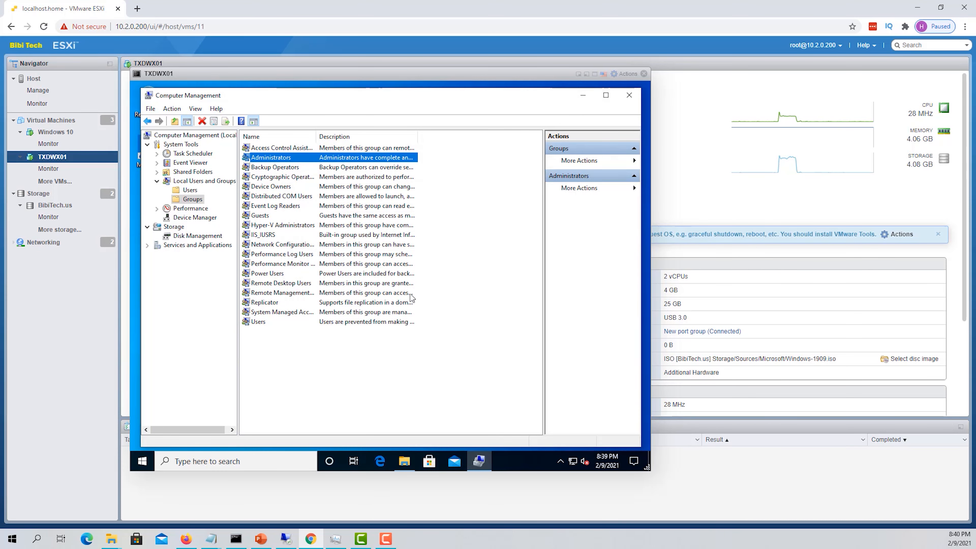
Close Computer Management and sign the HR user out of Windows
click(625, 95)
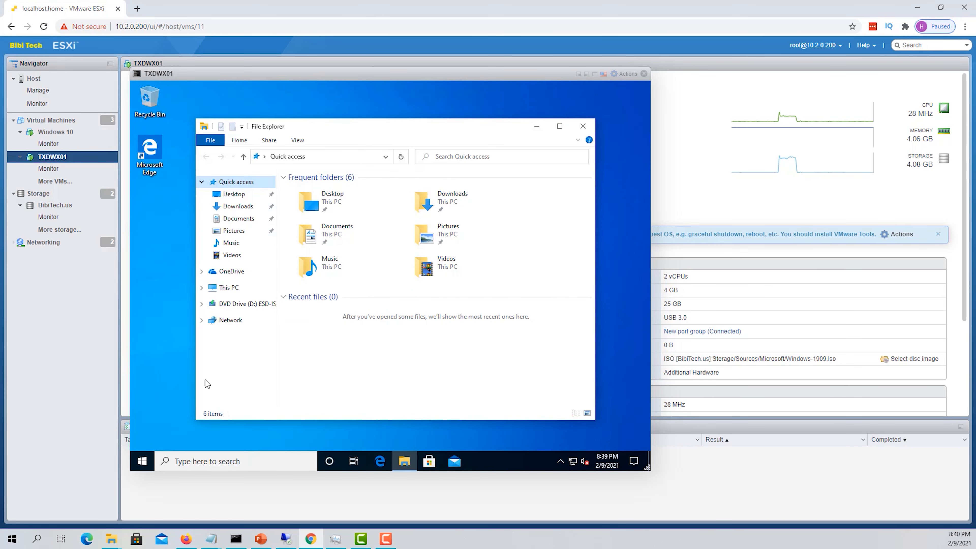
click(148, 454)
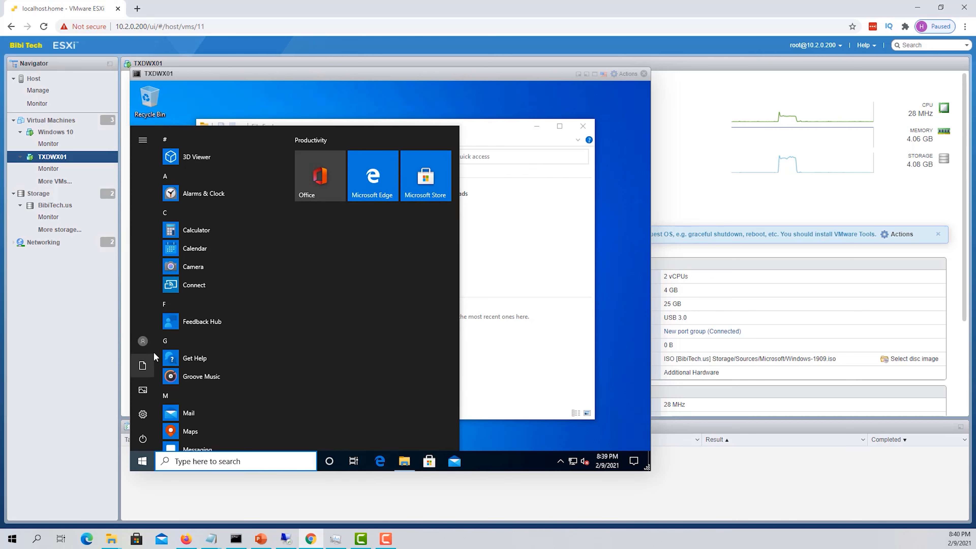
click(152, 345)
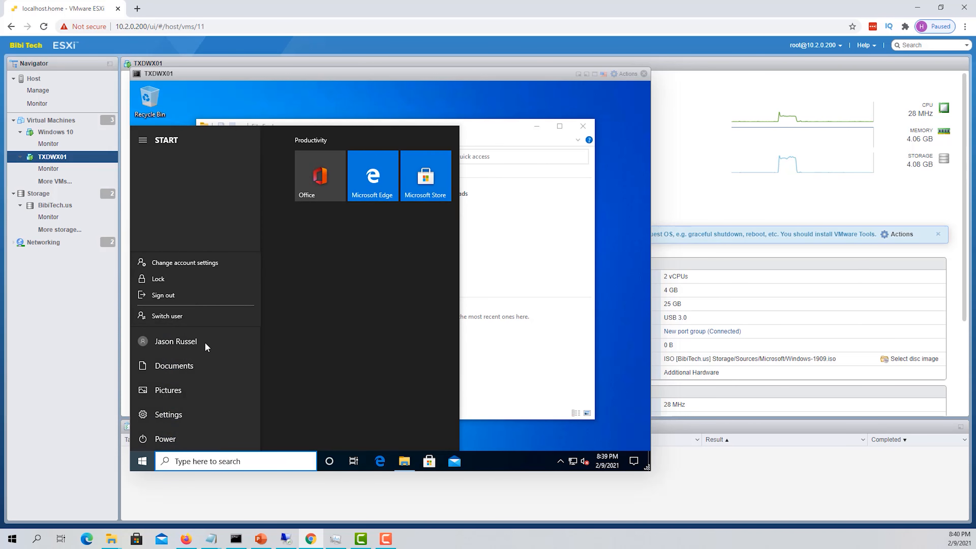
click(180, 295)
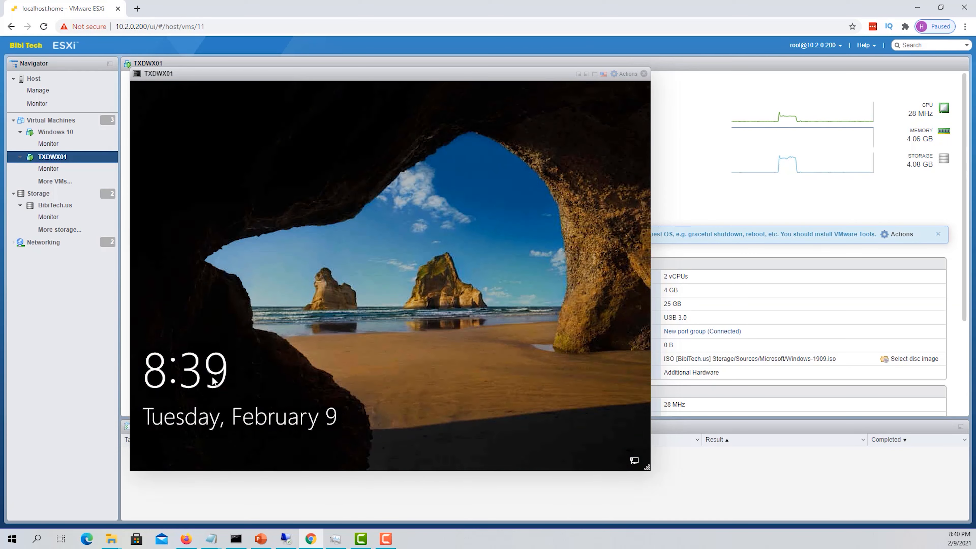
Sign in as Other user with the domain admin account name and password
click(227, 367)
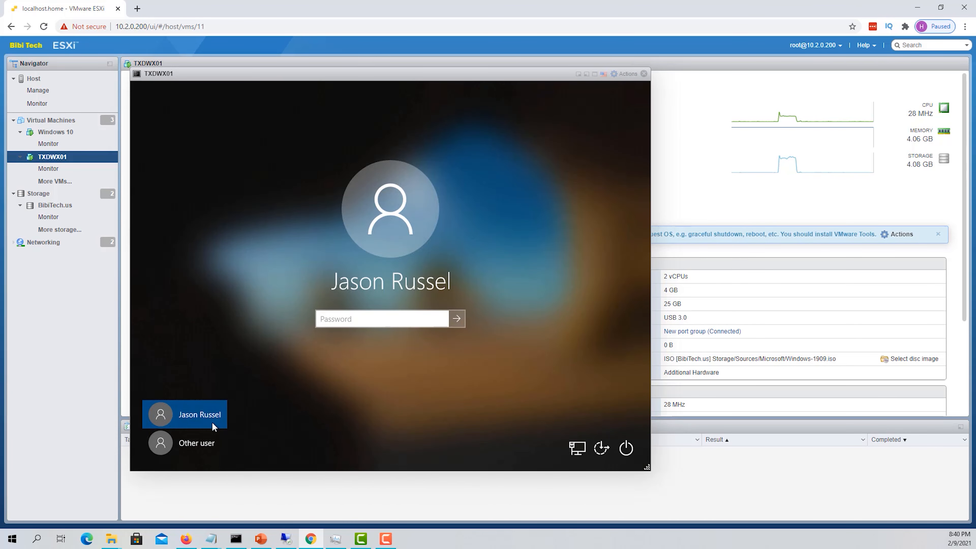
click(198, 442)
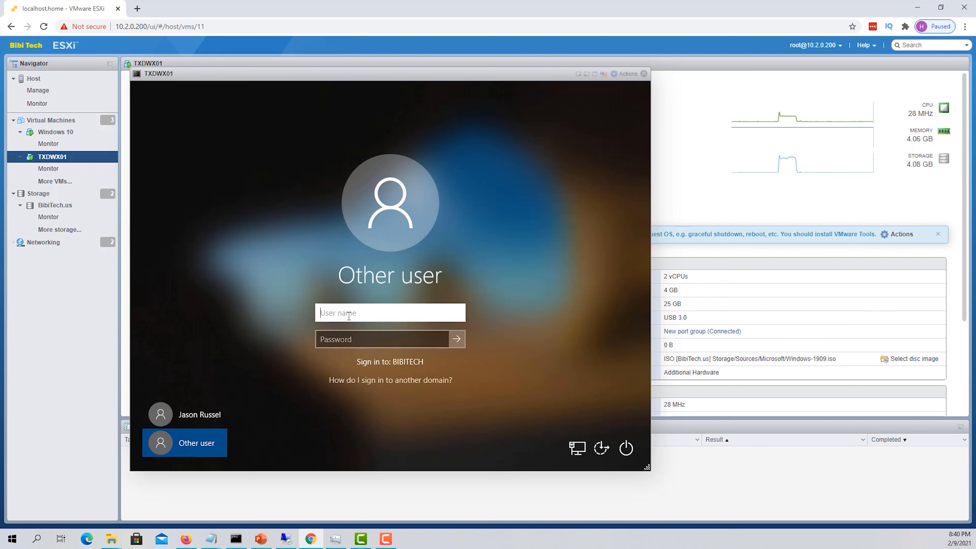
text(Bibiadmin)
key(Tab)
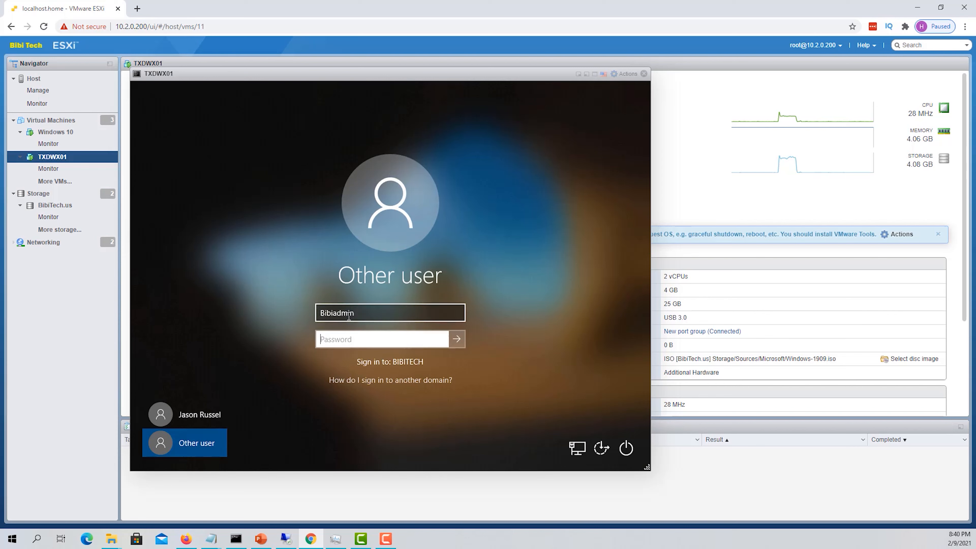
text(********)
key(Return)
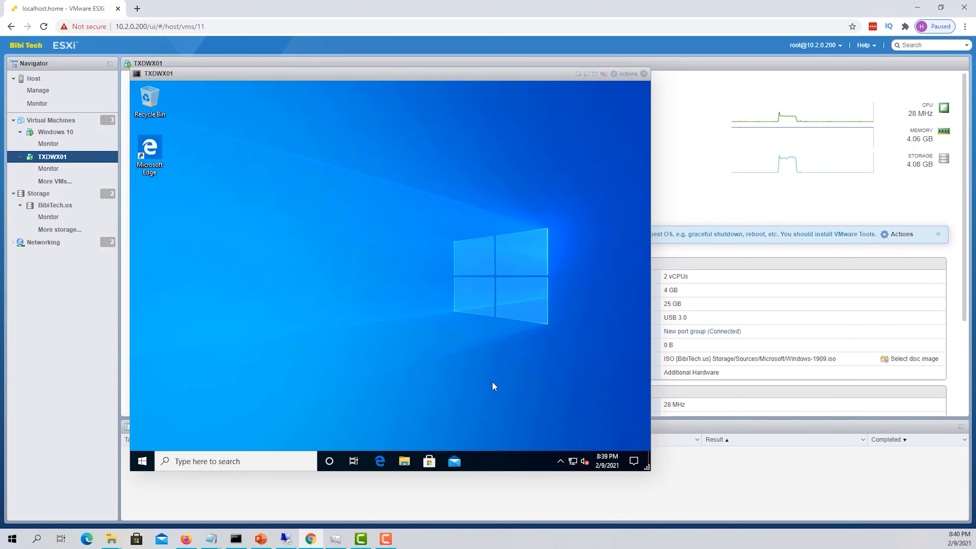
Open Computer Management from This PC and bring up the Administrators group's properties
click(404, 461)
right_click(235, 287)
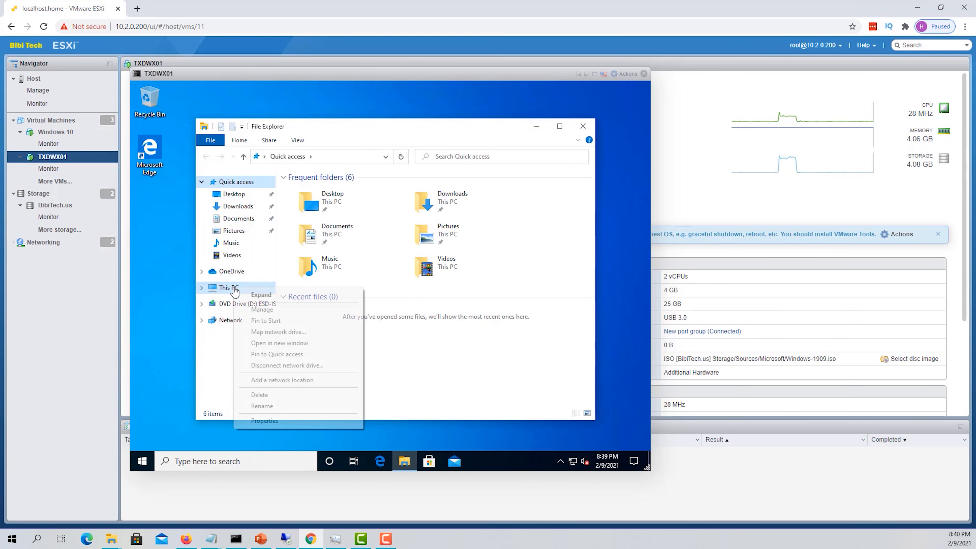
click(262, 309)
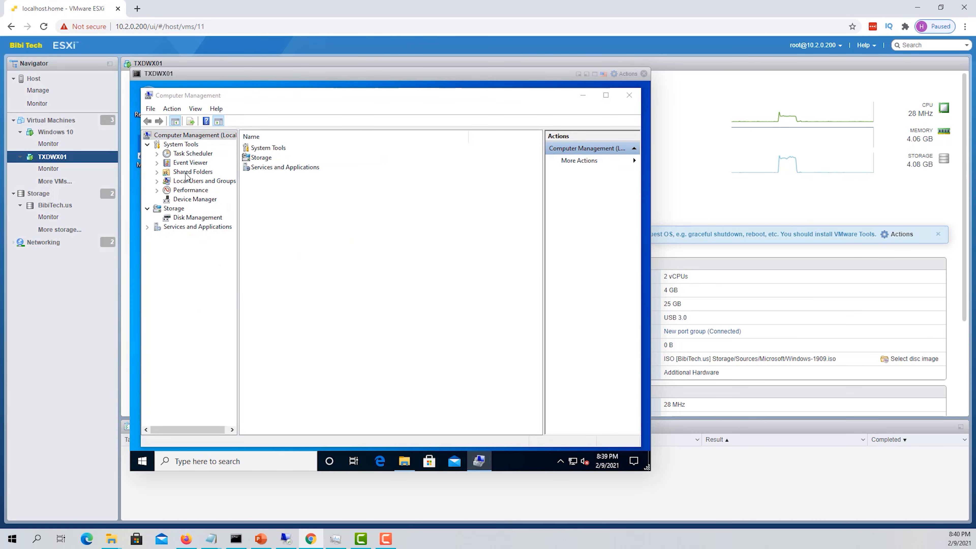
double_click(209, 181)
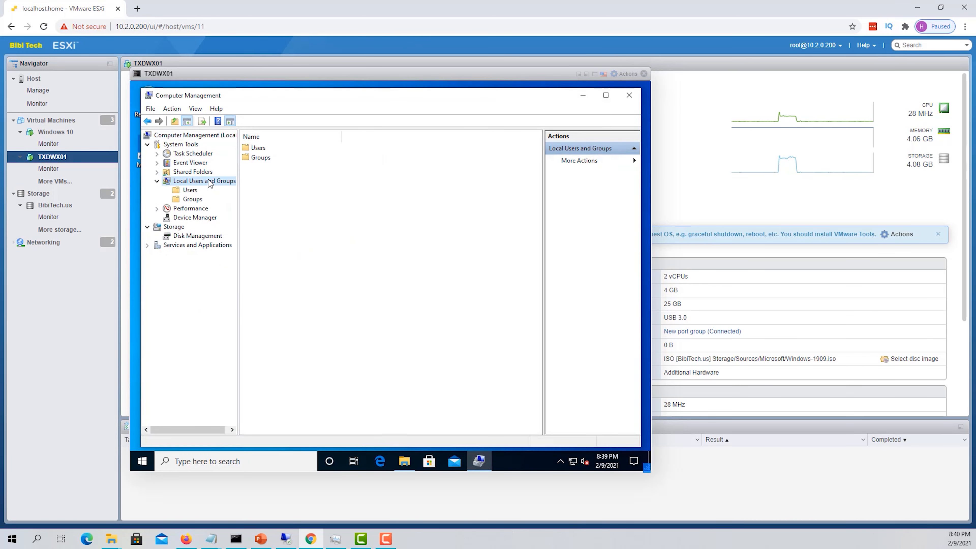
click(192, 199)
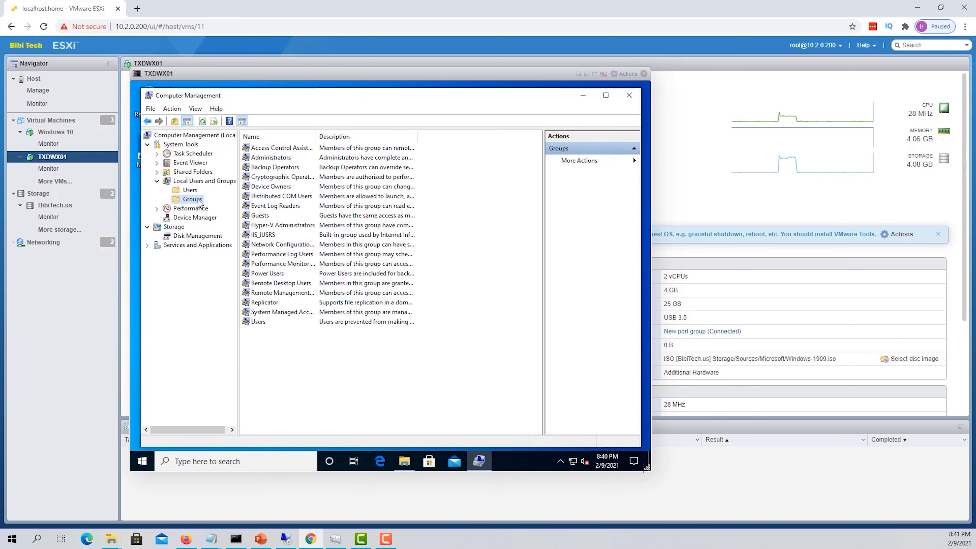
click(288, 161)
double_click(288, 161)
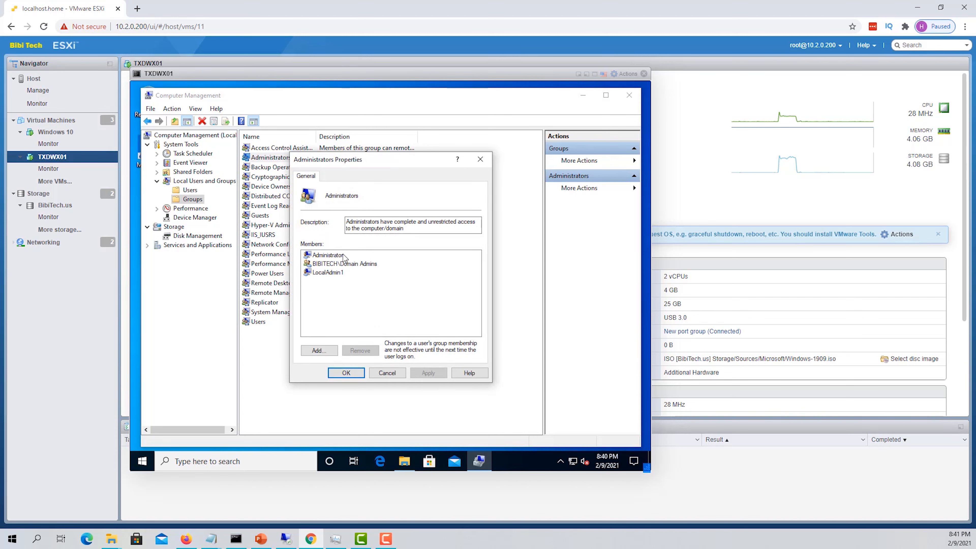
Remove LocalAdmin1 from Administrators, verify only Administrator and Domain Admins remain, and close windows
click(323, 274)
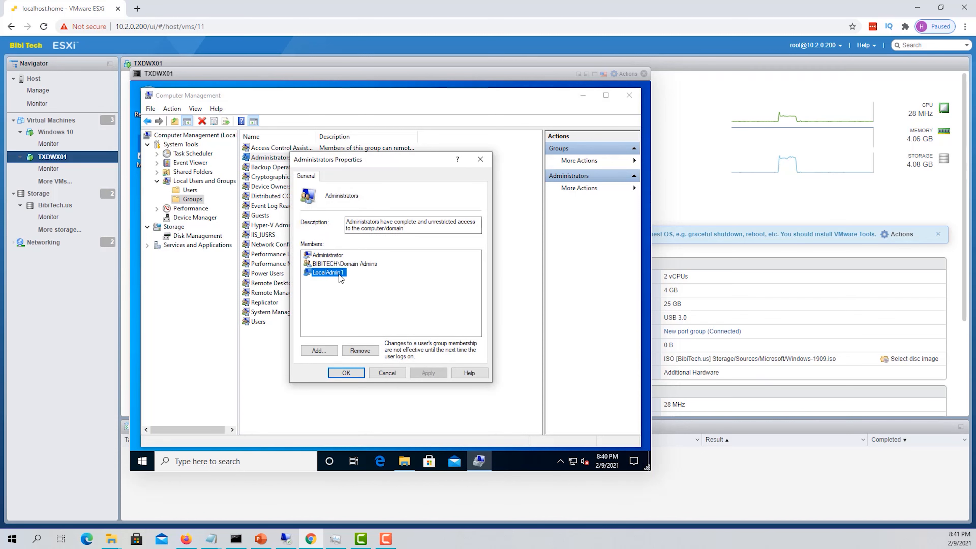
click(371, 350)
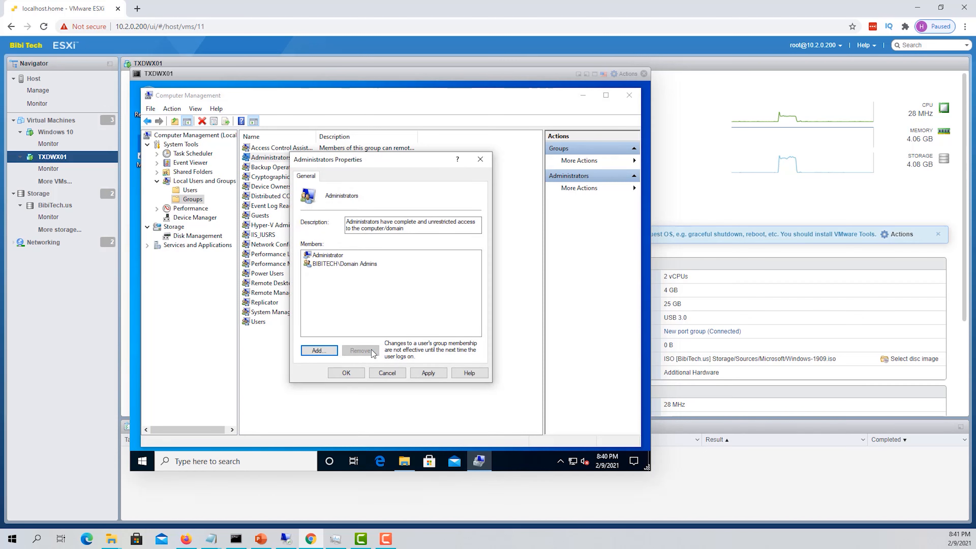
click(440, 375)
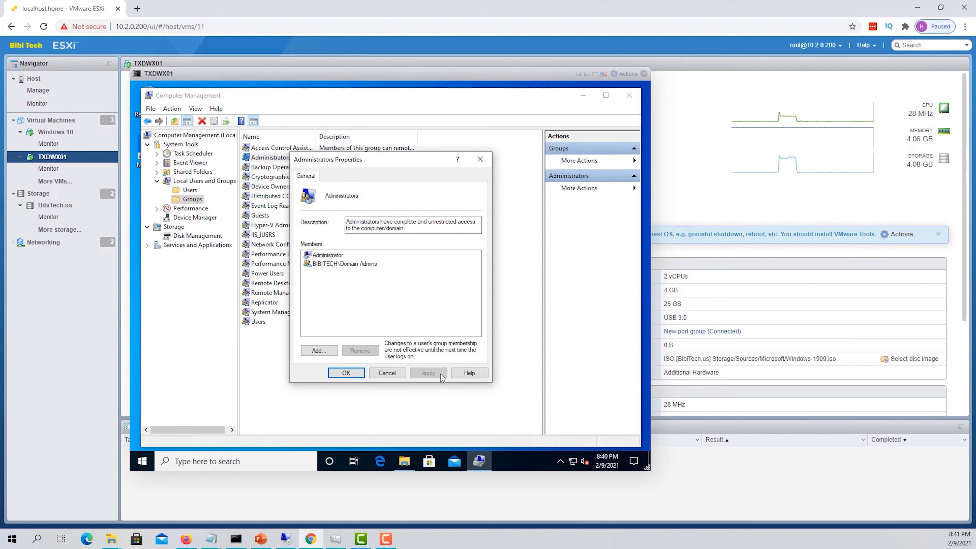
click(345, 374)
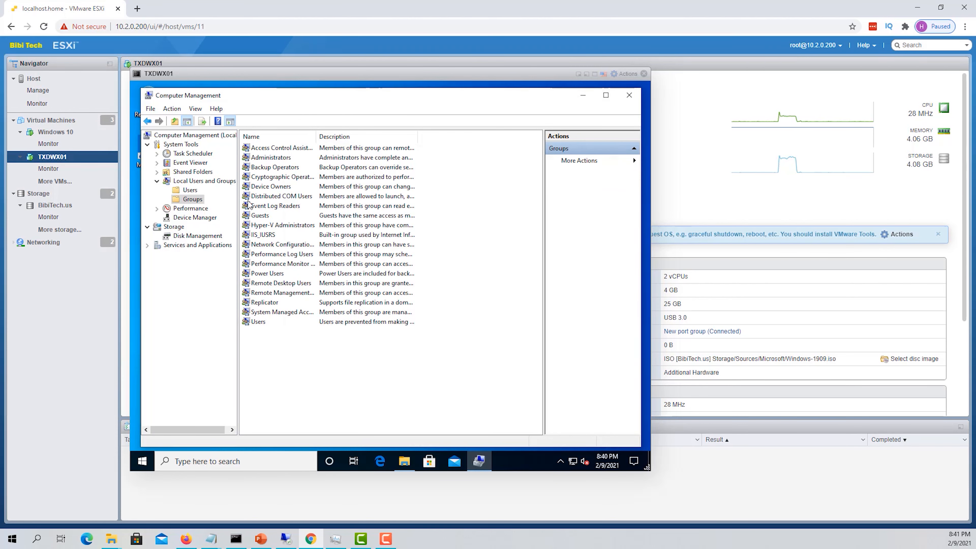
double_click(261, 160)
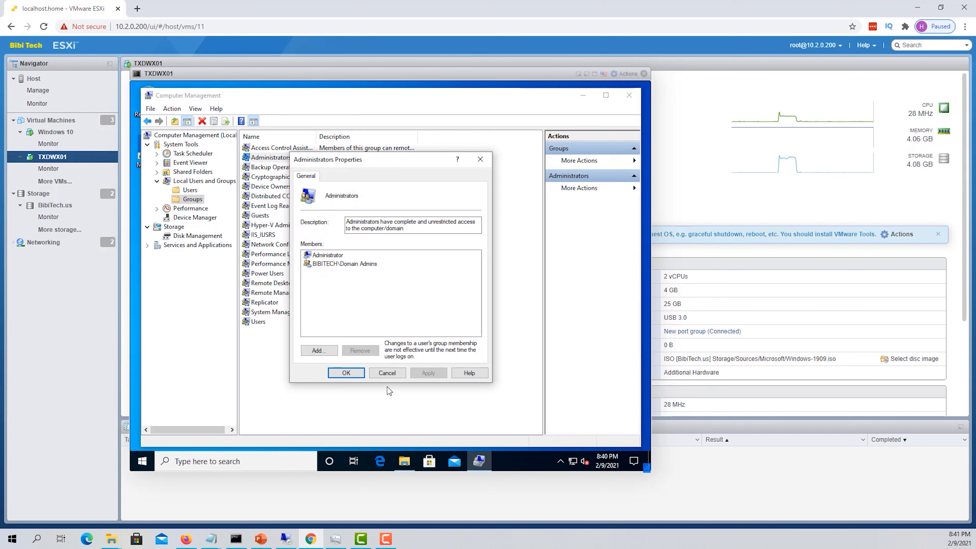
click(387, 373)
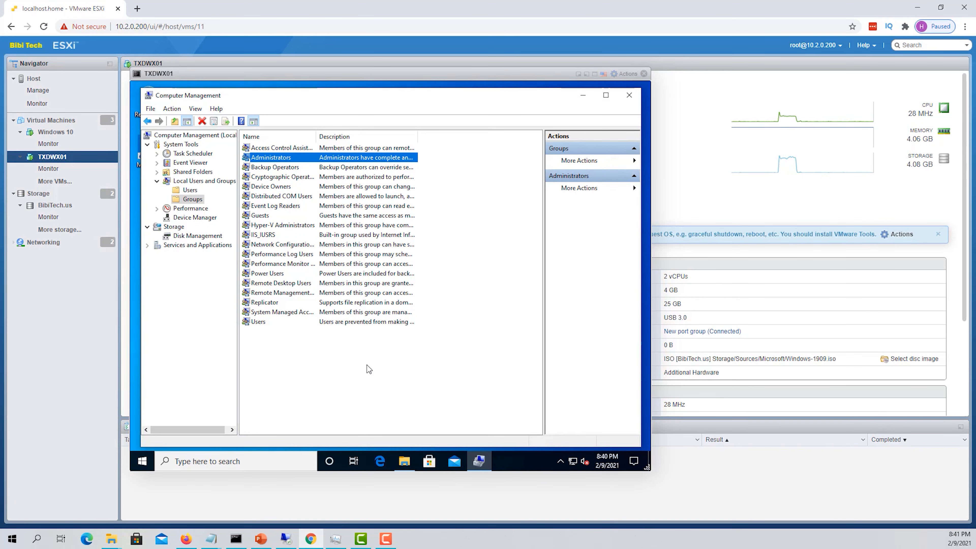
click(626, 96)
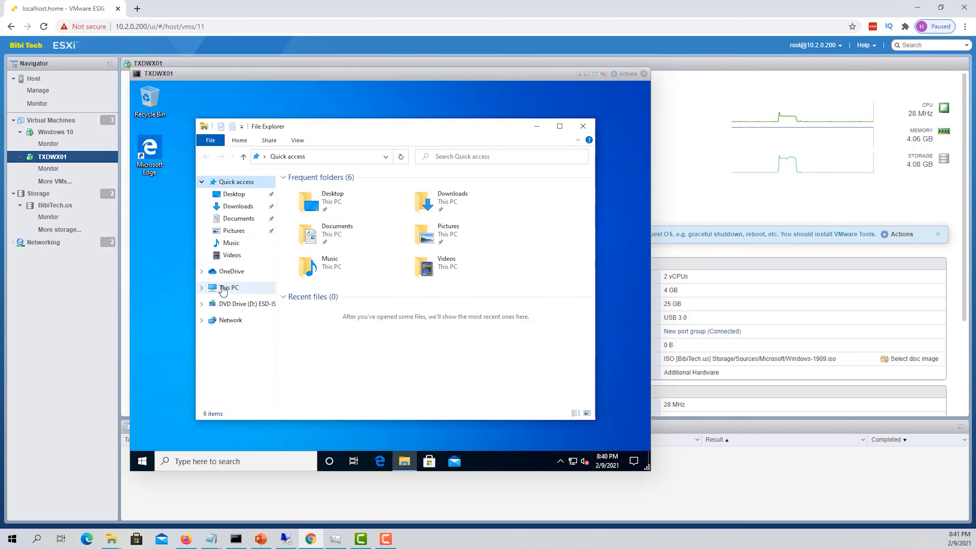
click(583, 126)
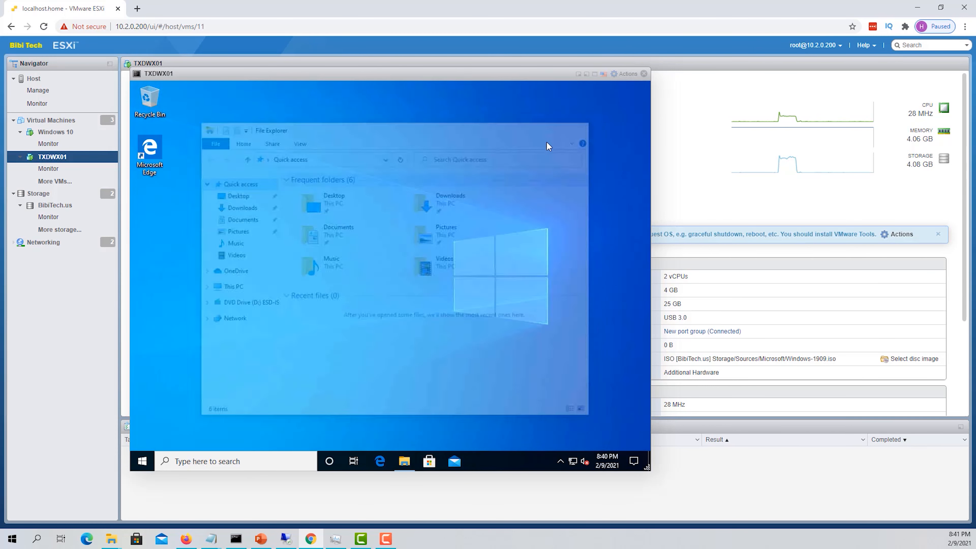